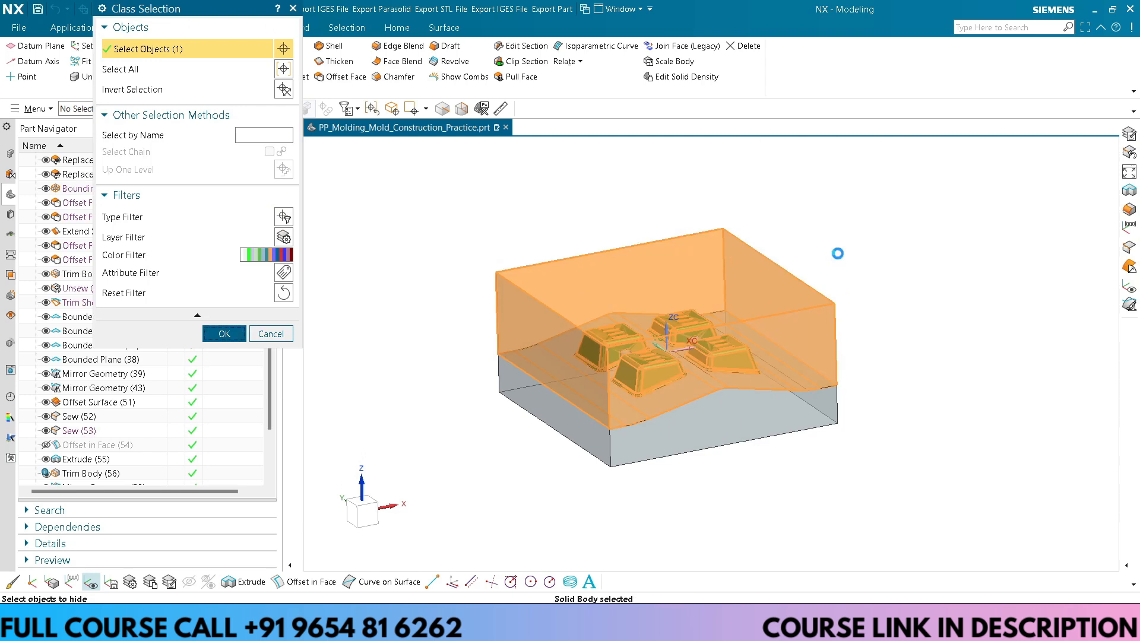
Step: Show the core block and molded parts from the front and capture that view as a new snip in Snipping Tool
key(F8)
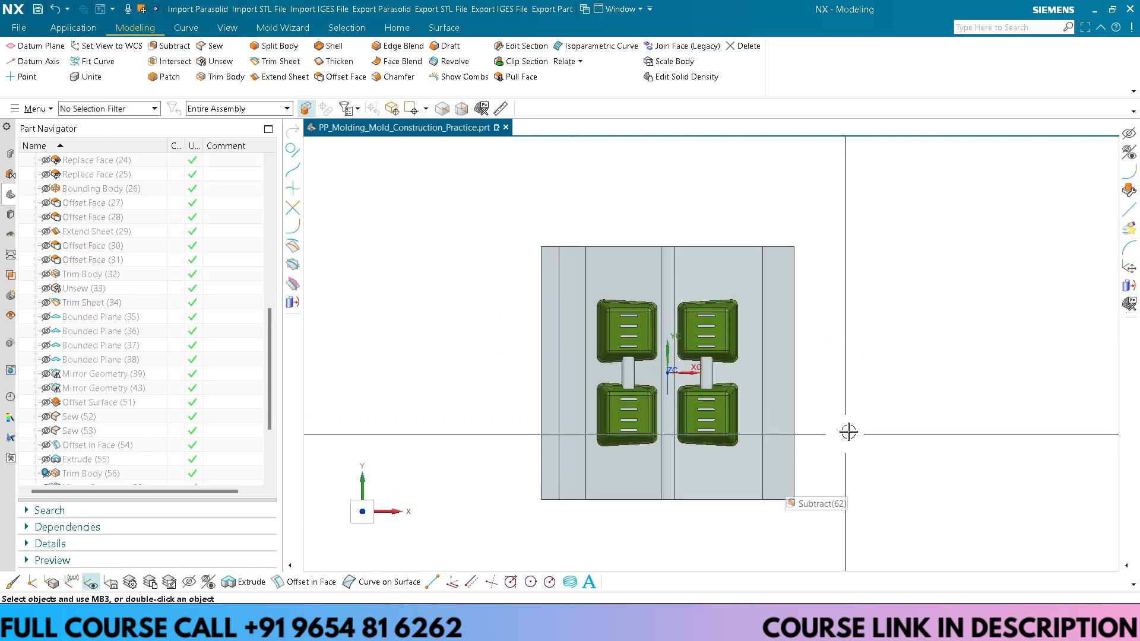
shift+middle_drag(857, 365, 841, 370)
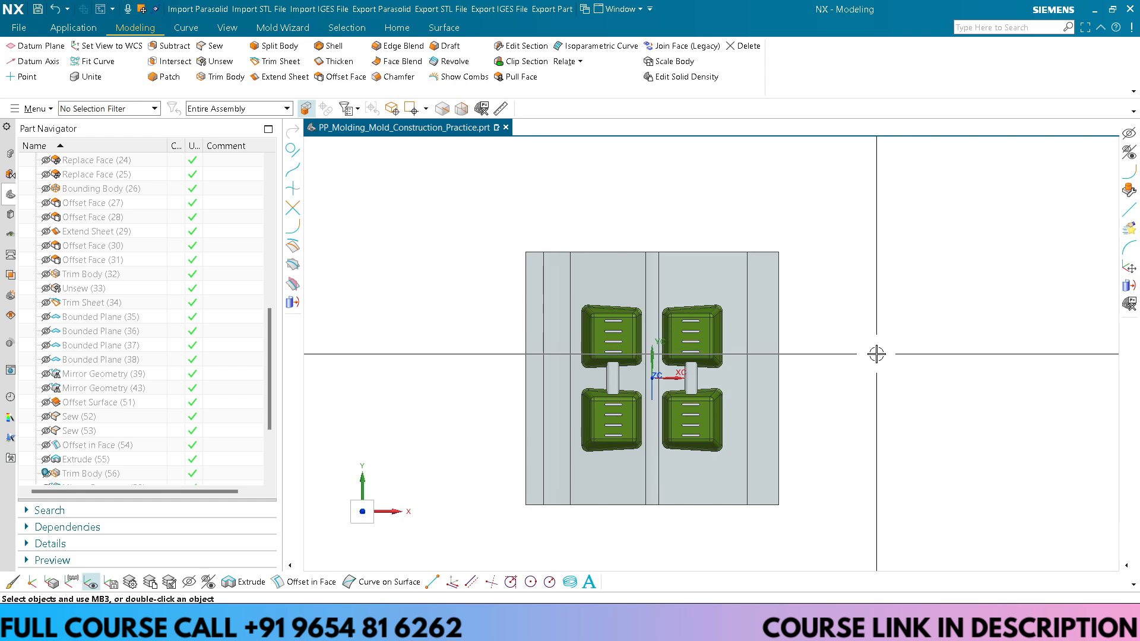
middle_drag(835, 382, 844, 321)
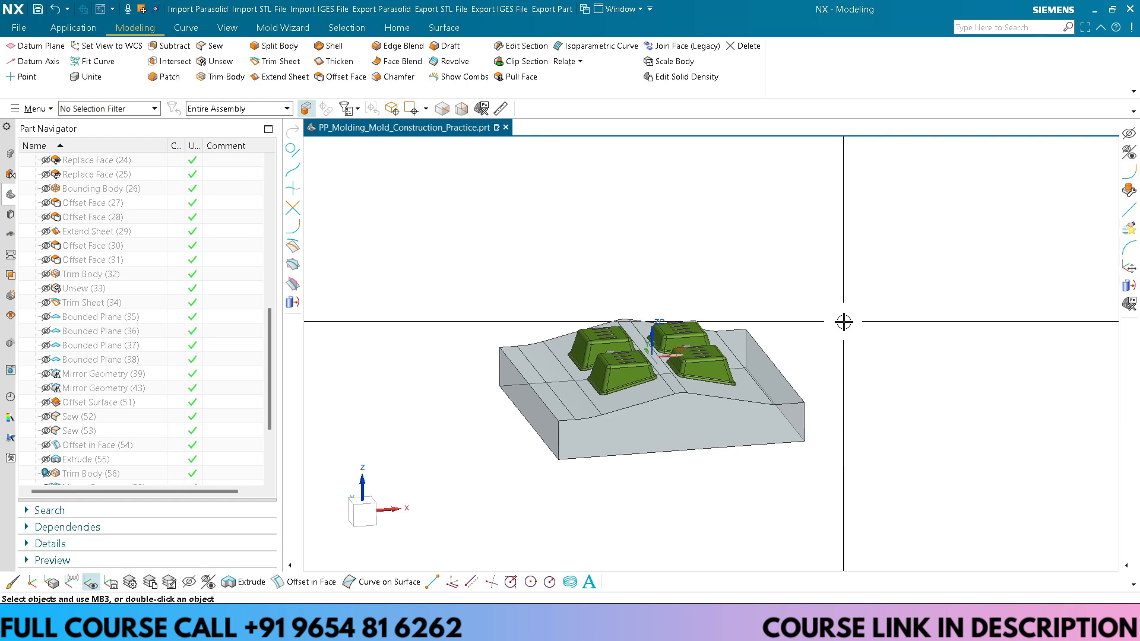
key(F8)
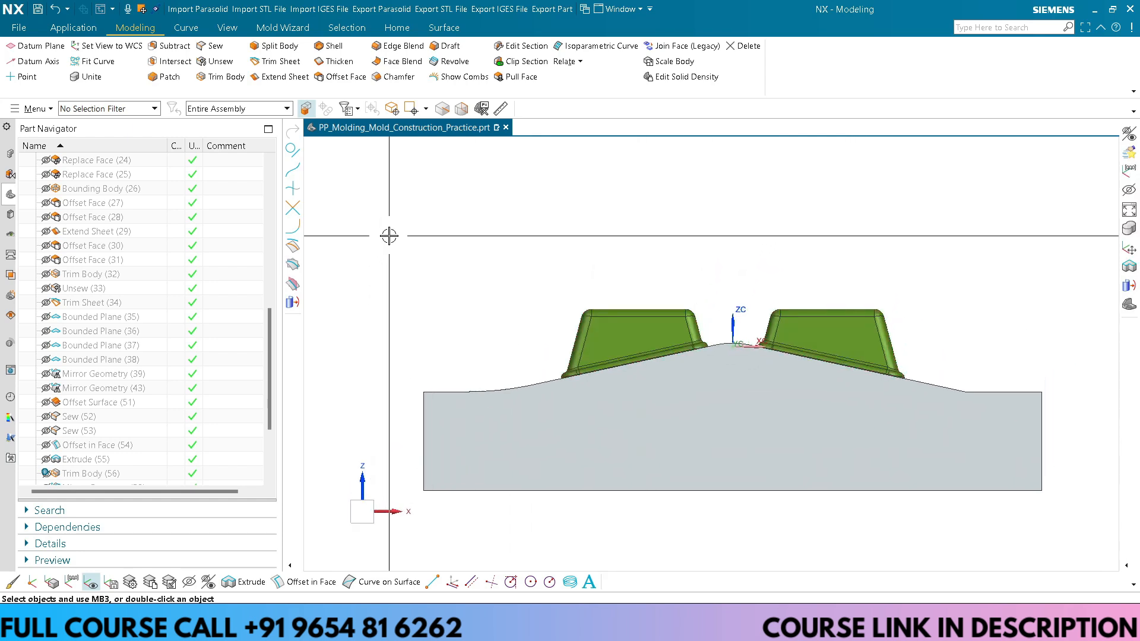
scroll(631, 313, up, 3)
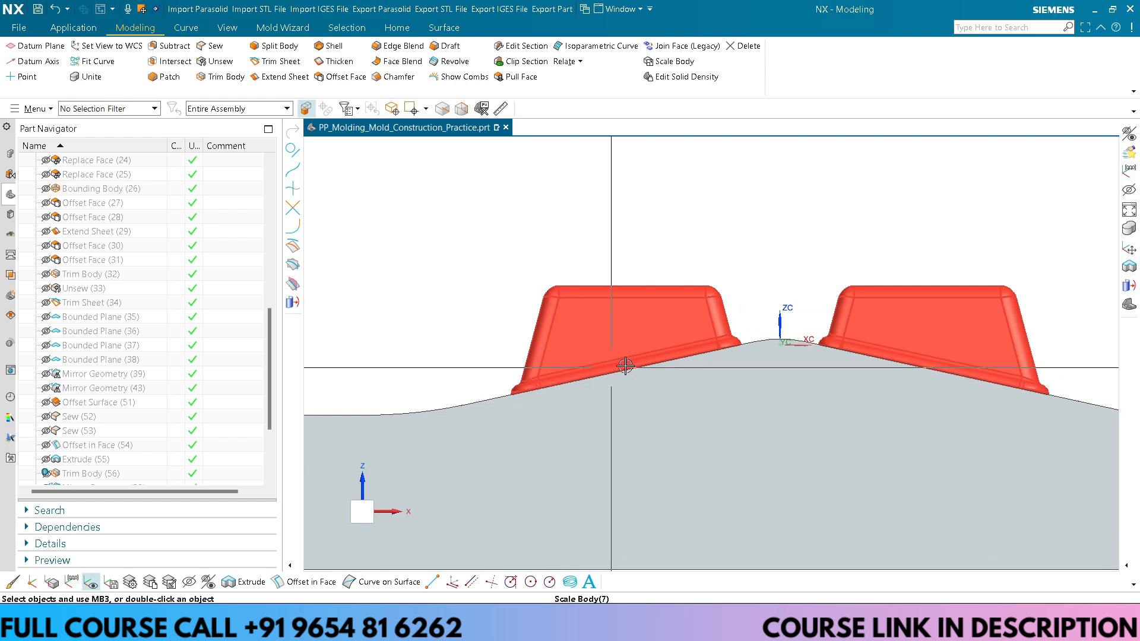
scroll(604, 360, up, 1)
click(624, 627)
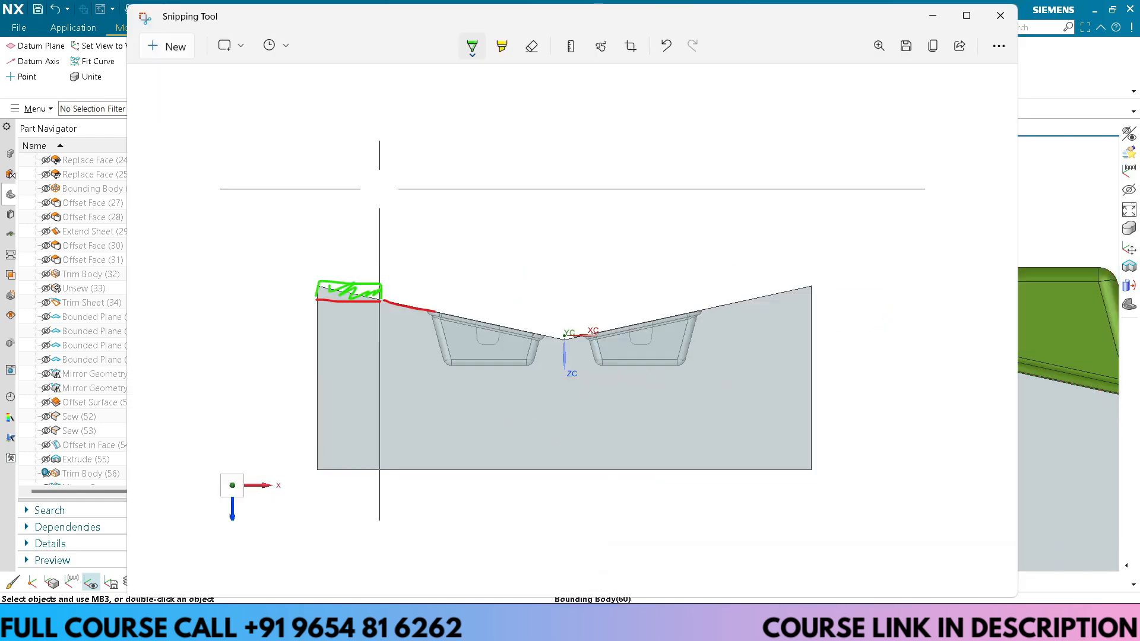
click(165, 47)
click(561, 340)
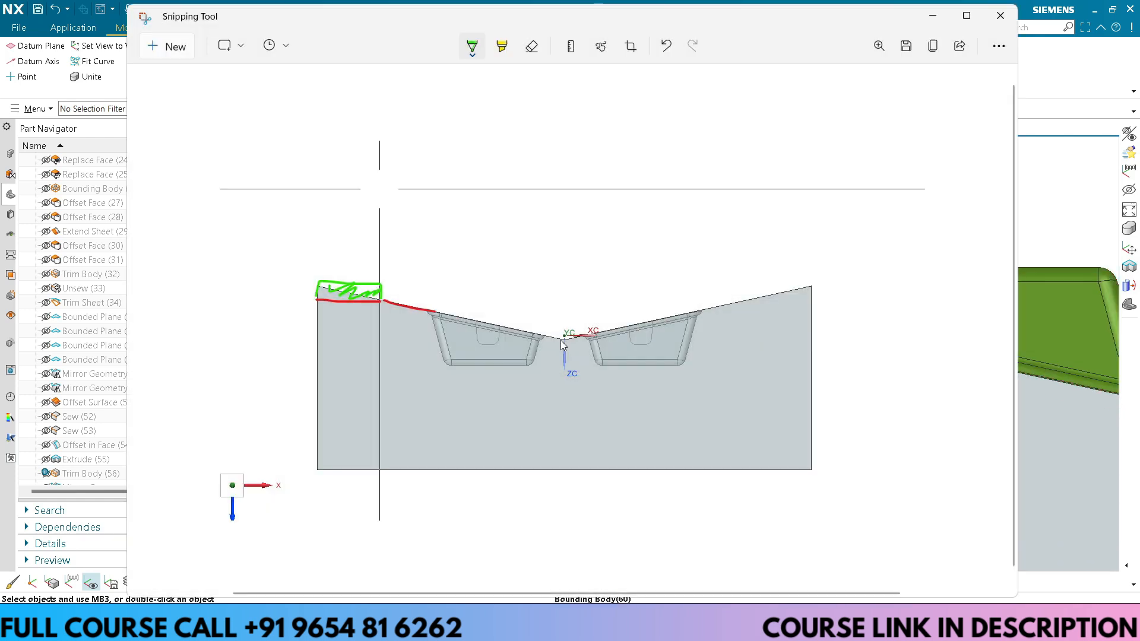
drag(328, 181, 948, 545)
Step: Draw a green wavy line across the parting line on the snip, undo the extra arrow strokes, and return to the NX model
drag(437, 375, 478, 333)
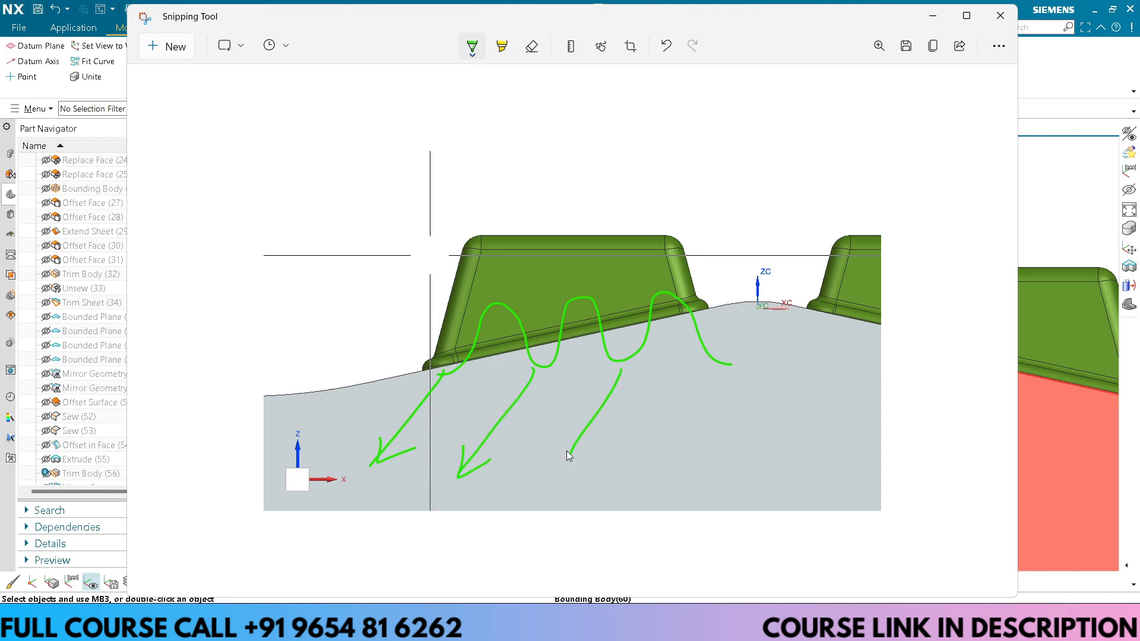
key(ctrl+z)
key(ctrl+z)
key(ctrl+z)
key(ctrl+z)
key(ctrl+z)
key(ctrl+z)
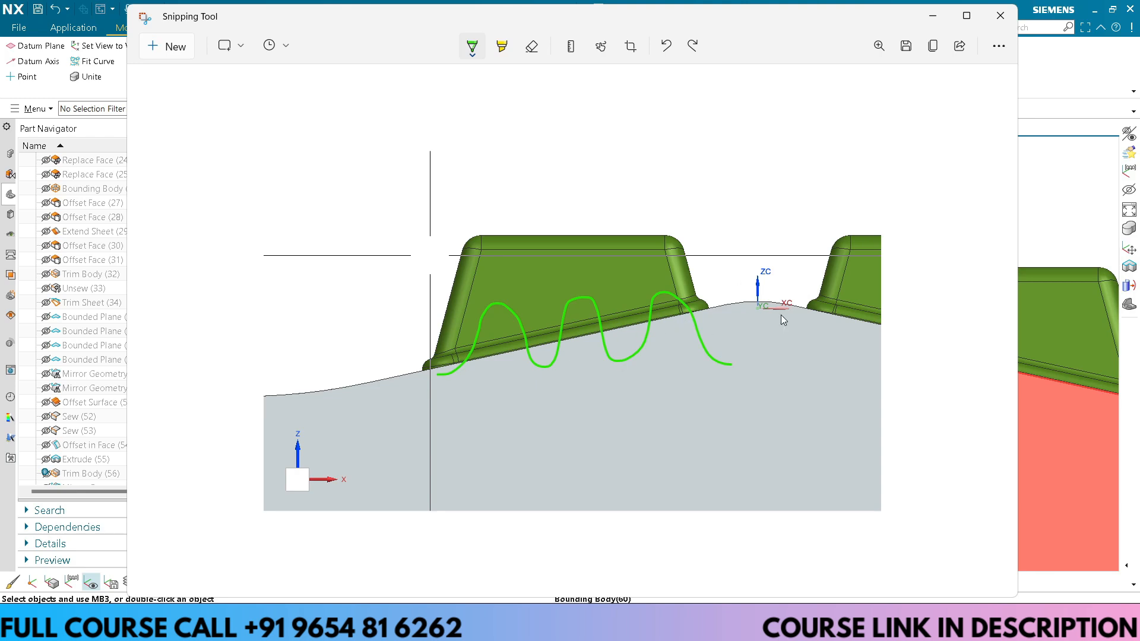
click(934, 21)
Step: Compare the core and cavity blocks from the front by swapping the shown and hidden bodies and restoring the core
scroll(554, 268, down, 5)
middle_drag(554, 268, 564, 328)
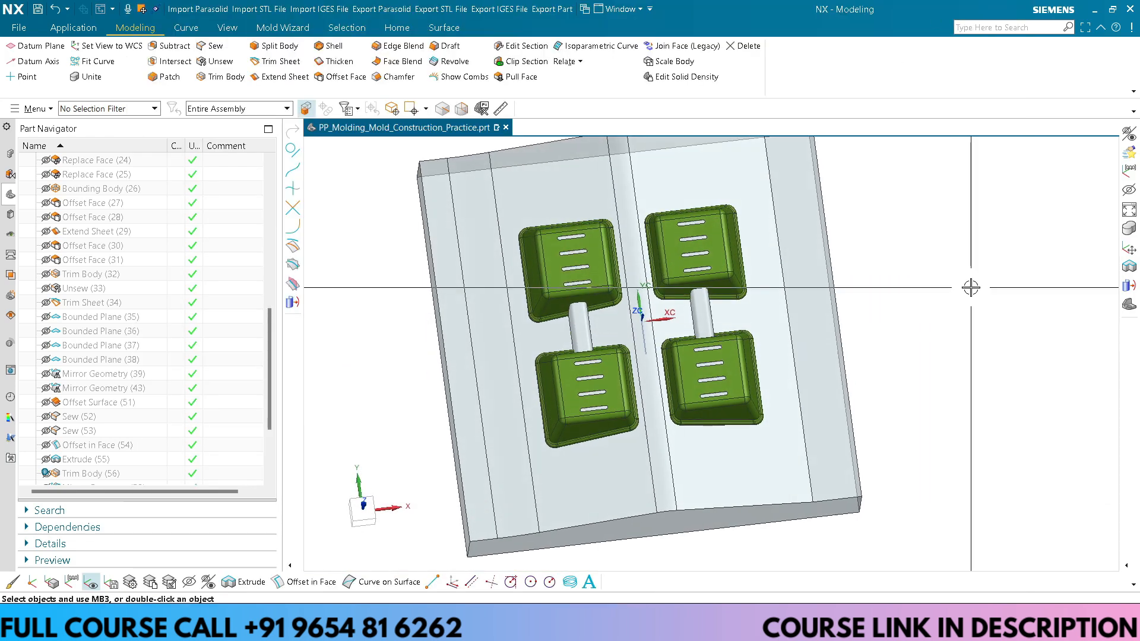
key(F8)
shift+middle_drag(865, 287, 891, 323)
shift+middle_drag(438, 183, 540, 227)
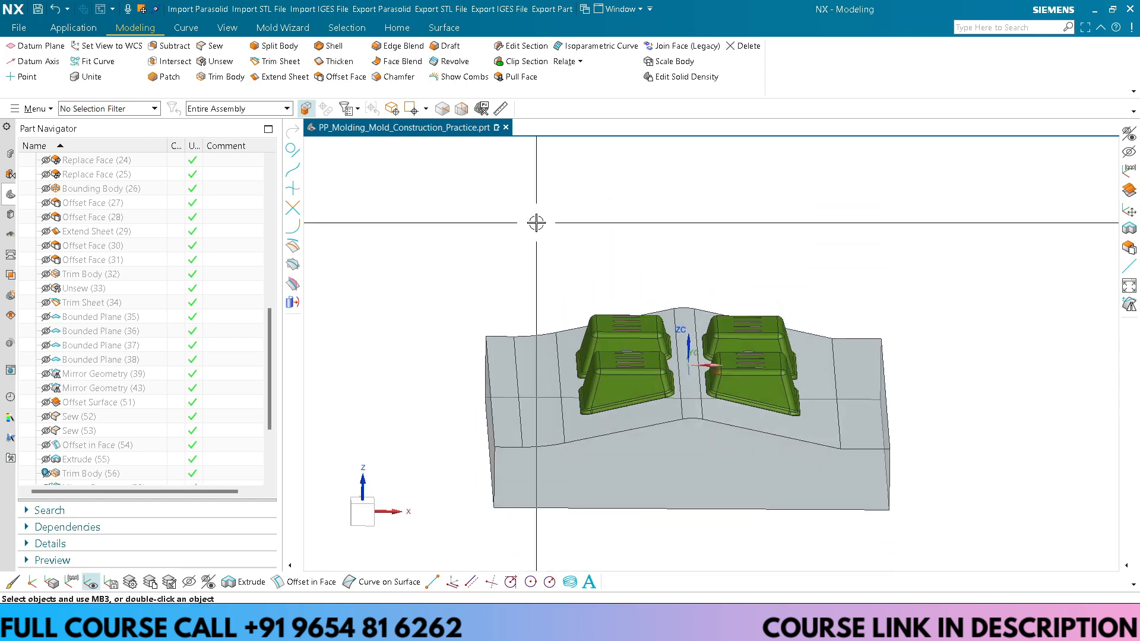
key(F8)
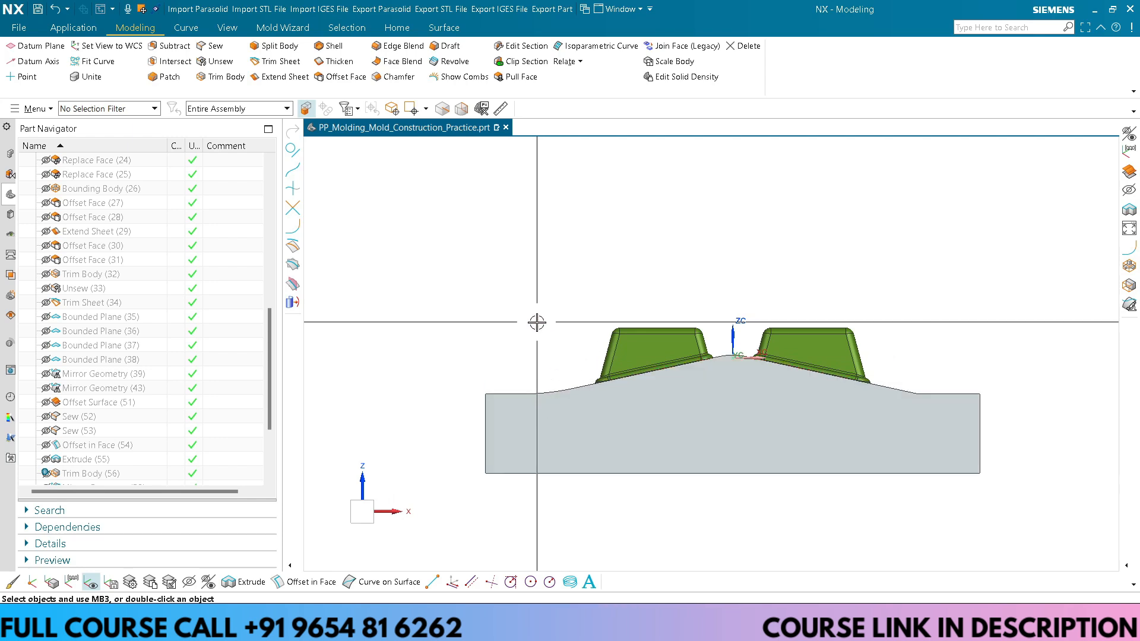
key(ctrl+shift+b)
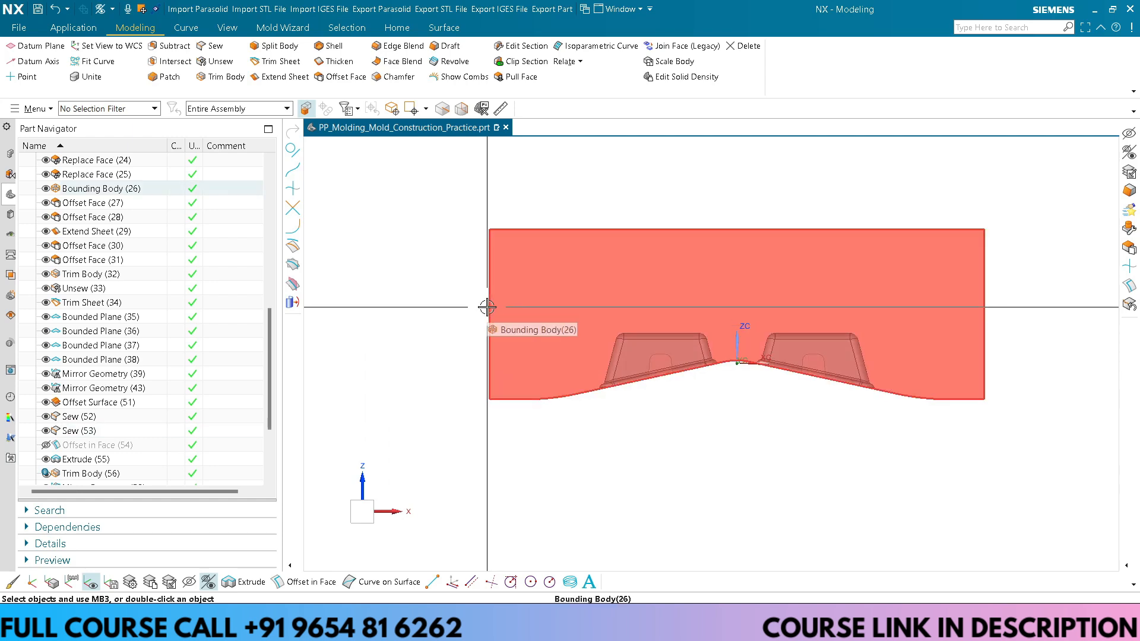
shift+middle_drag(525, 402, 521, 414)
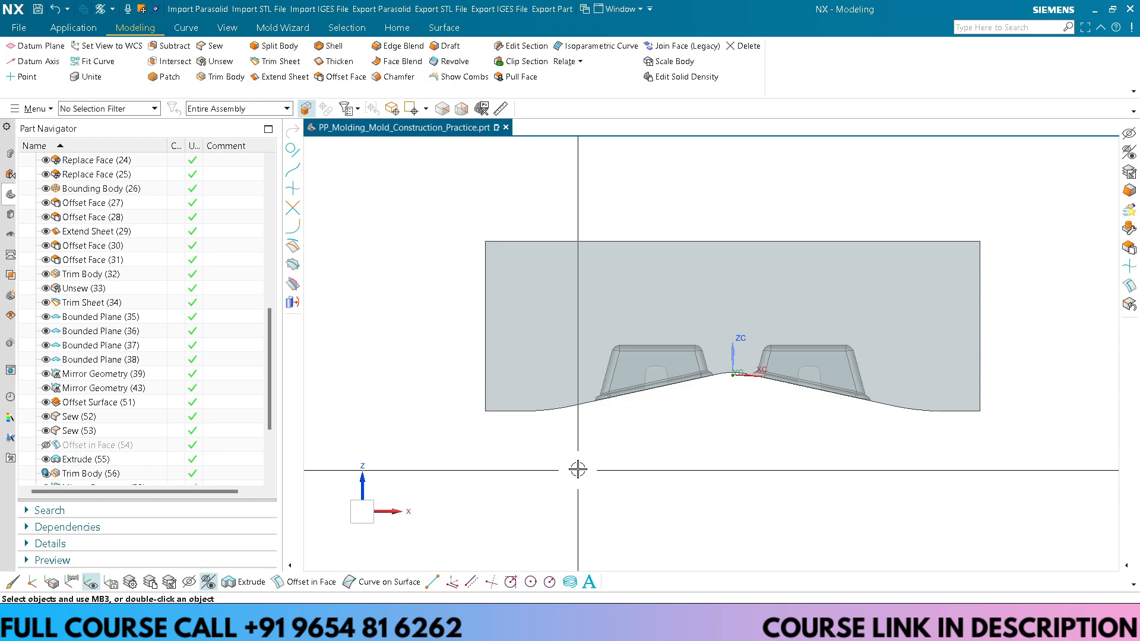
click(604, 419)
key(ctrl+b)
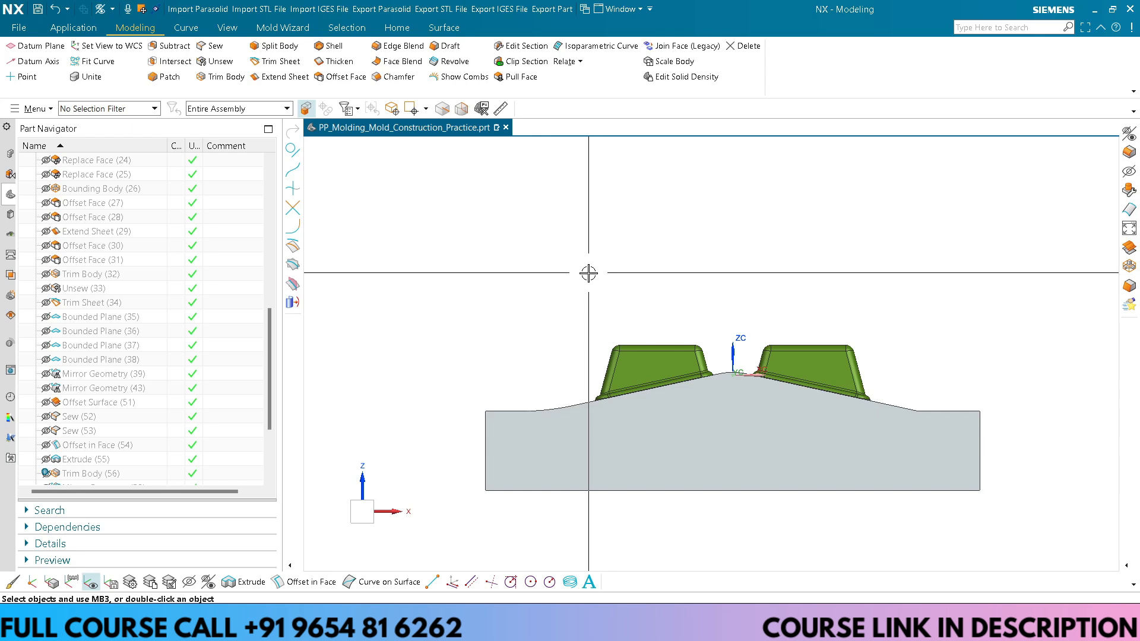
Step: Hide the green molded parts sitting on the core block
scroll(588, 273, down, 1)
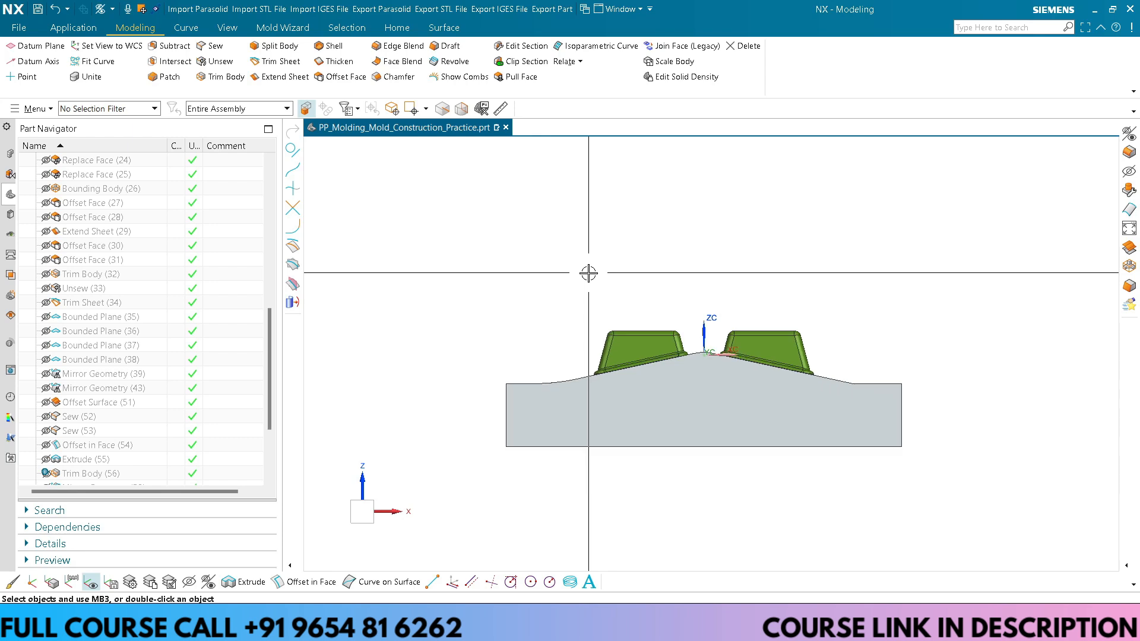
click(616, 347)
key(ctrl+b)
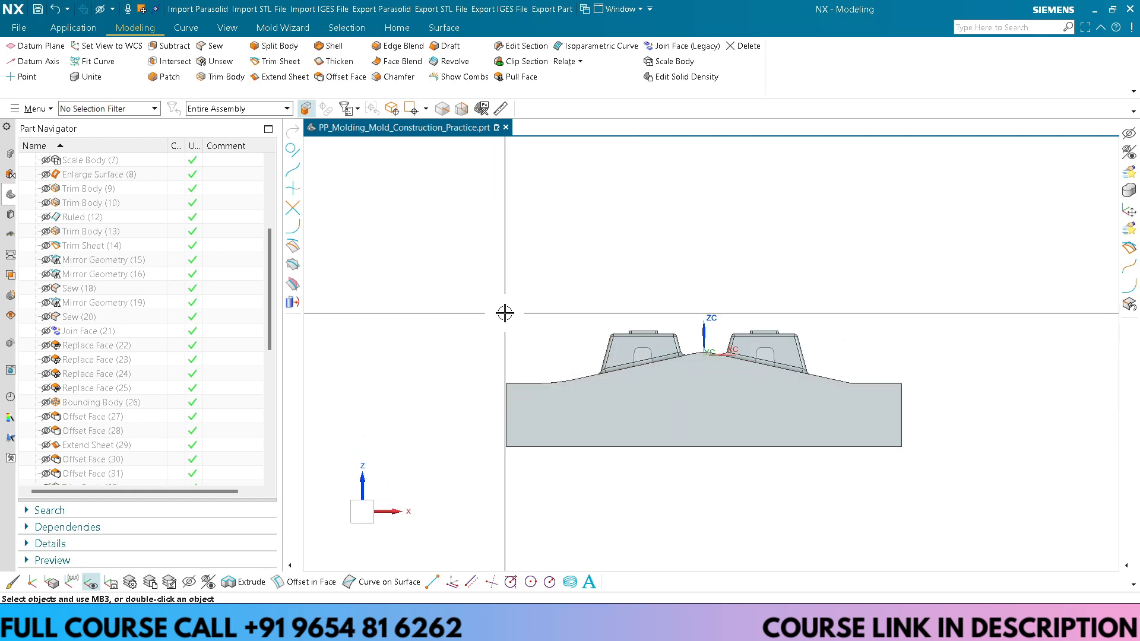
Step: Offset the three back edges on the core's -X side by 50 mm within the three adjoining parting faces using Offset Curve in Face
middle_drag(471, 356, 465, 381)
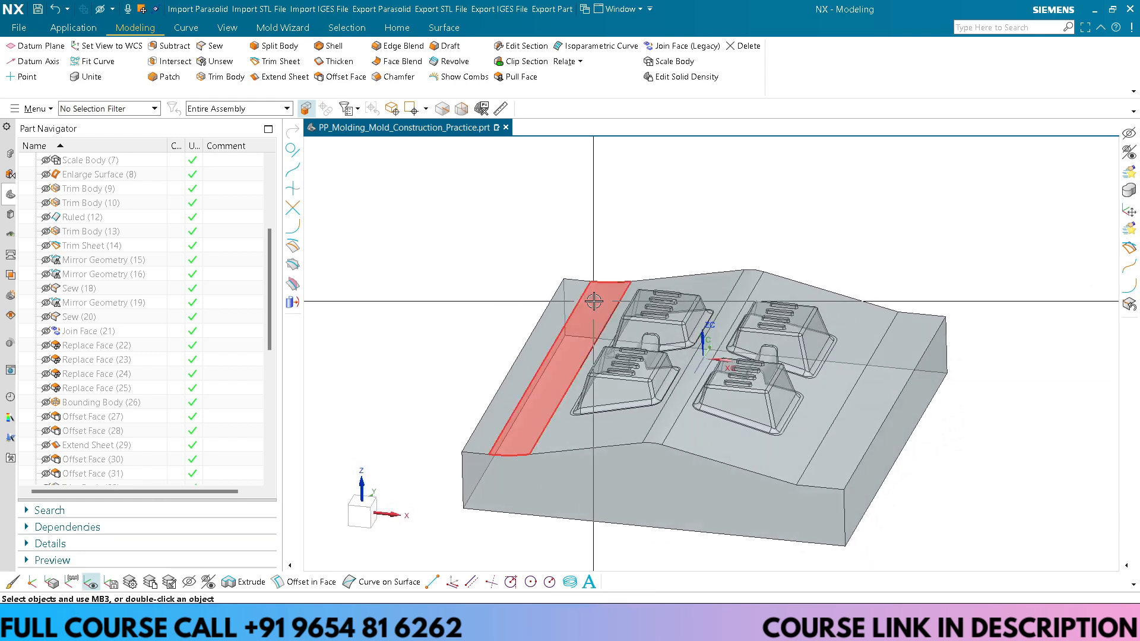
scroll(596, 300, up, 2)
middle_drag(594, 216, 499, 310)
shift+middle_drag(448, 210, 465, 221)
shift+middle_drag(412, 312, 429, 324)
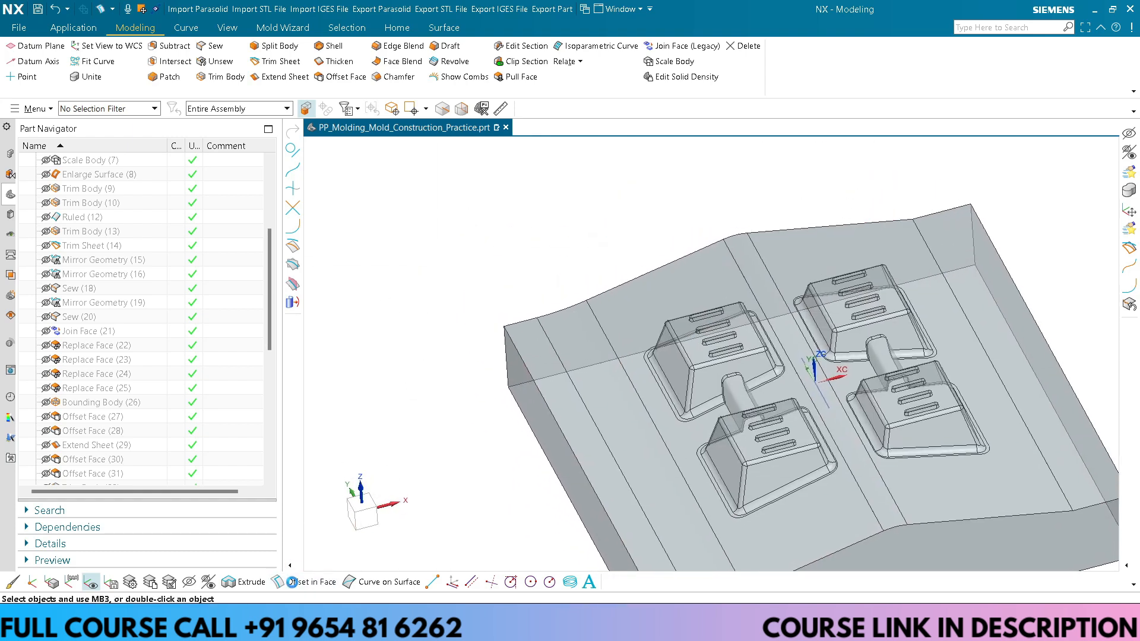
click(292, 581)
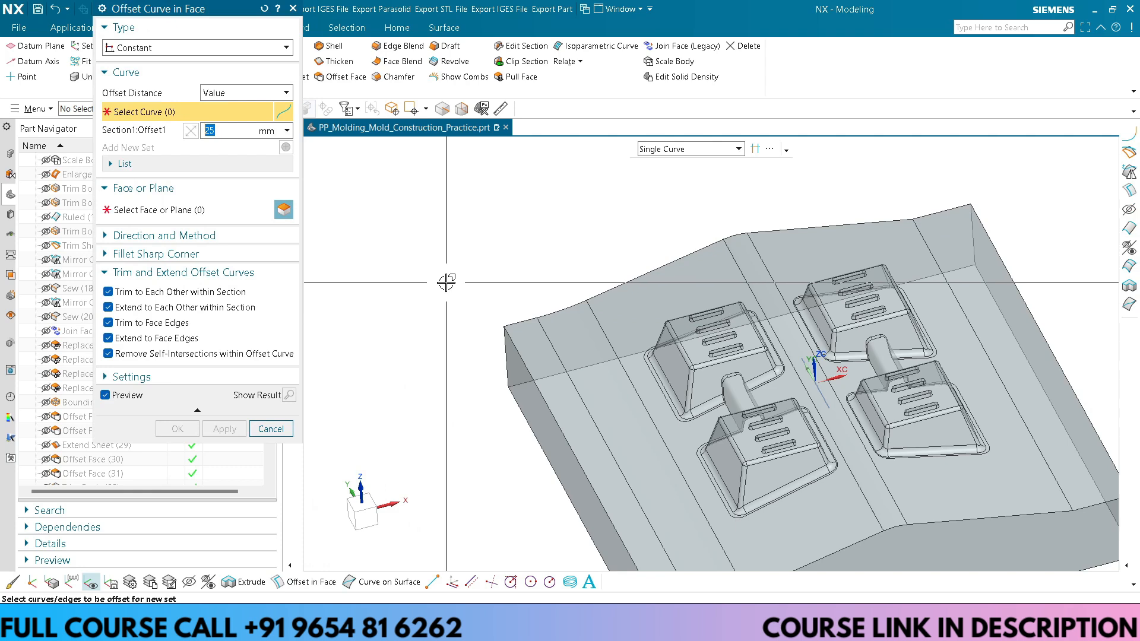
scroll(526, 359, up, 2)
click(516, 300)
click(581, 282)
click(695, 234)
middle_click(527, 330)
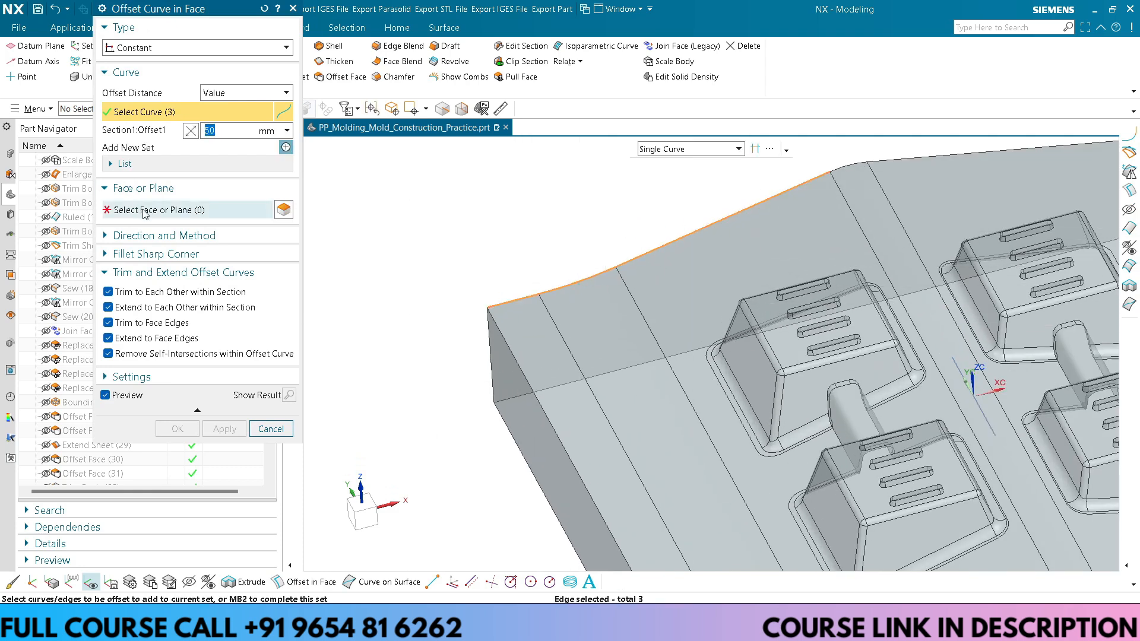
click(526, 330)
click(611, 348)
click(695, 275)
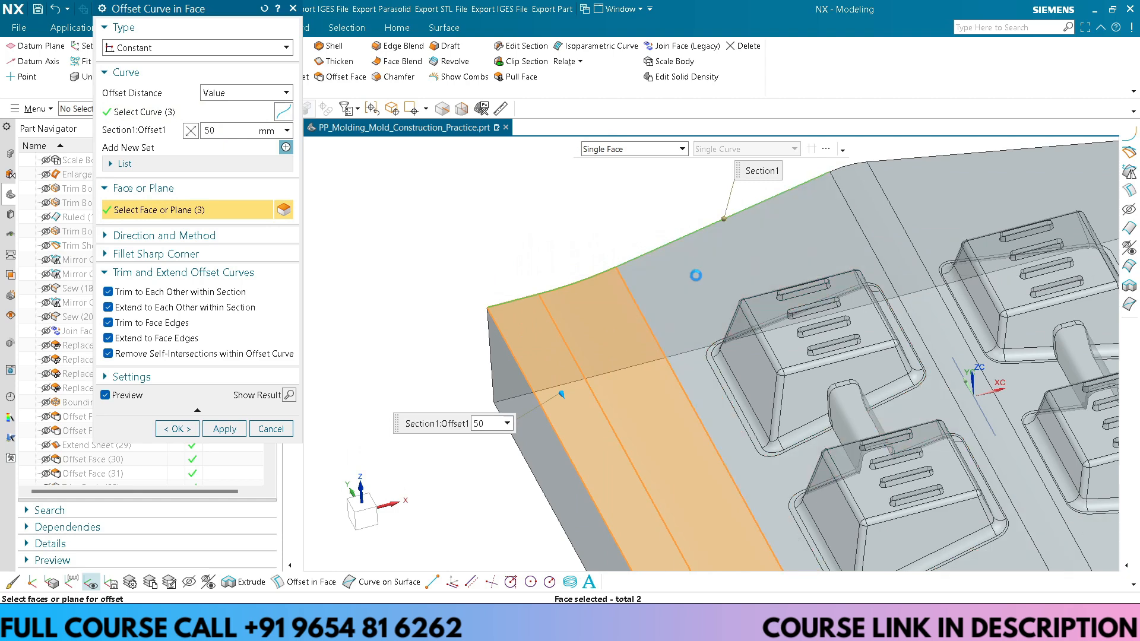
scroll(588, 298, down, 2)
click(178, 429)
Step: Offset the core's long -X side edge by 50 mm across the same flat, blended and sloped parting faces
middle_drag(564, 405, 523, 451)
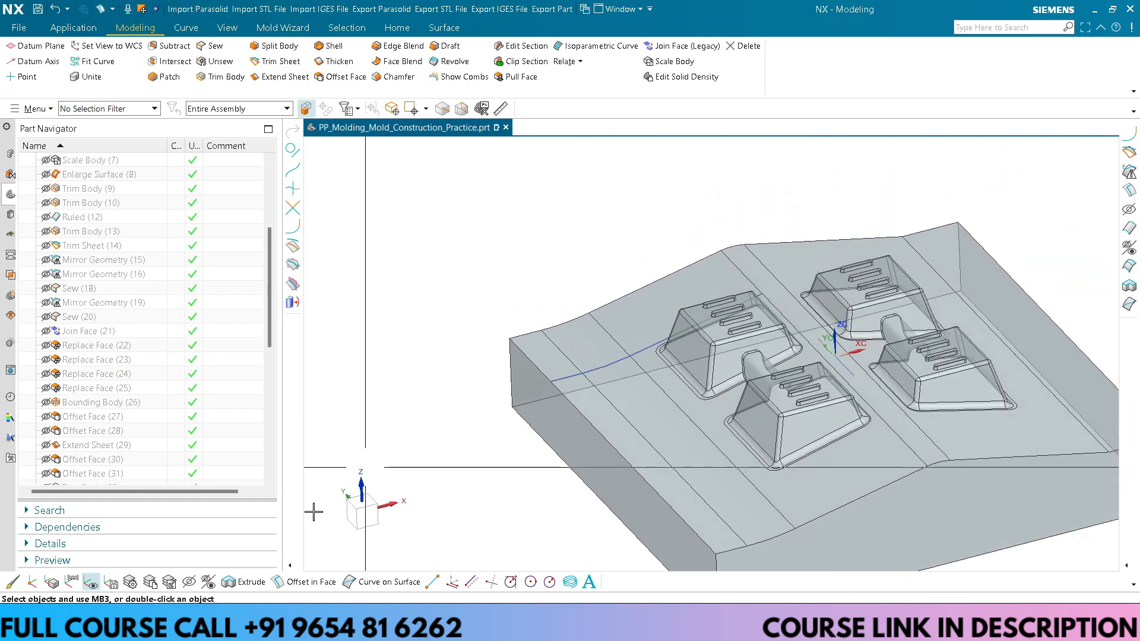
click(304, 582)
scroll(517, 379, up, 2)
click(538, 353)
scroll(471, 356, down, 1)
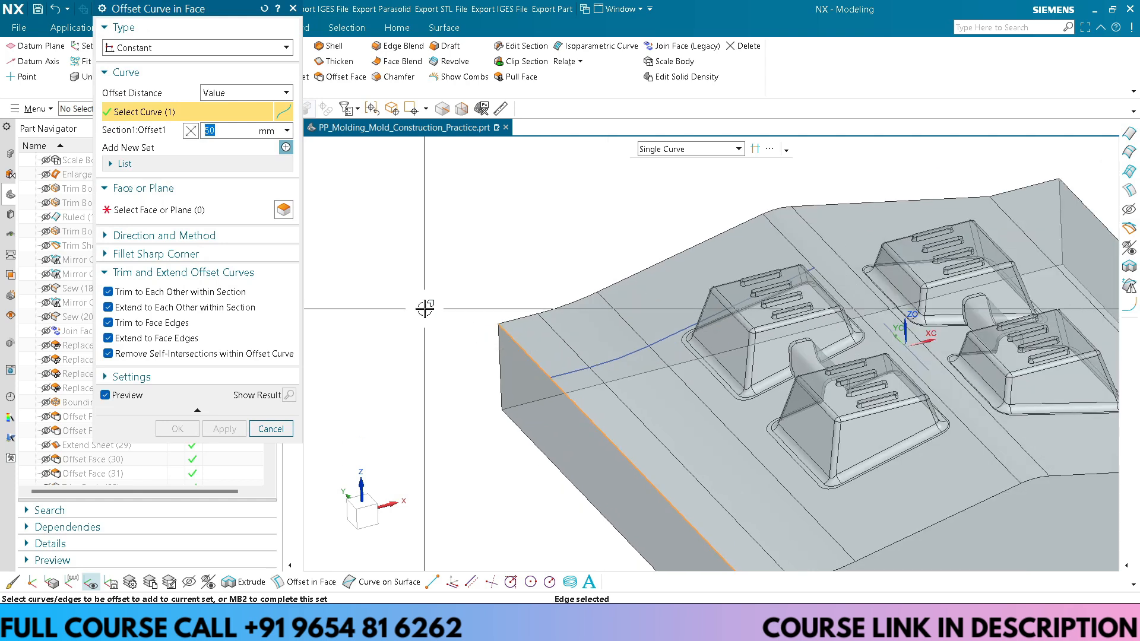
click(171, 211)
click(544, 323)
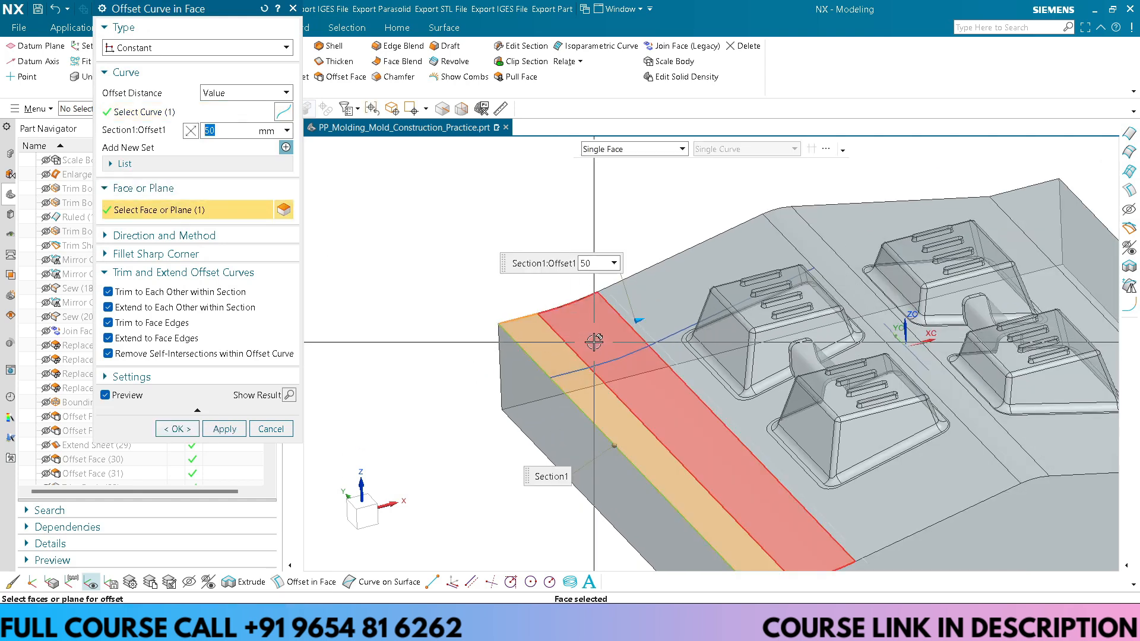
click(590, 339)
click(669, 279)
scroll(669, 278, down, 2)
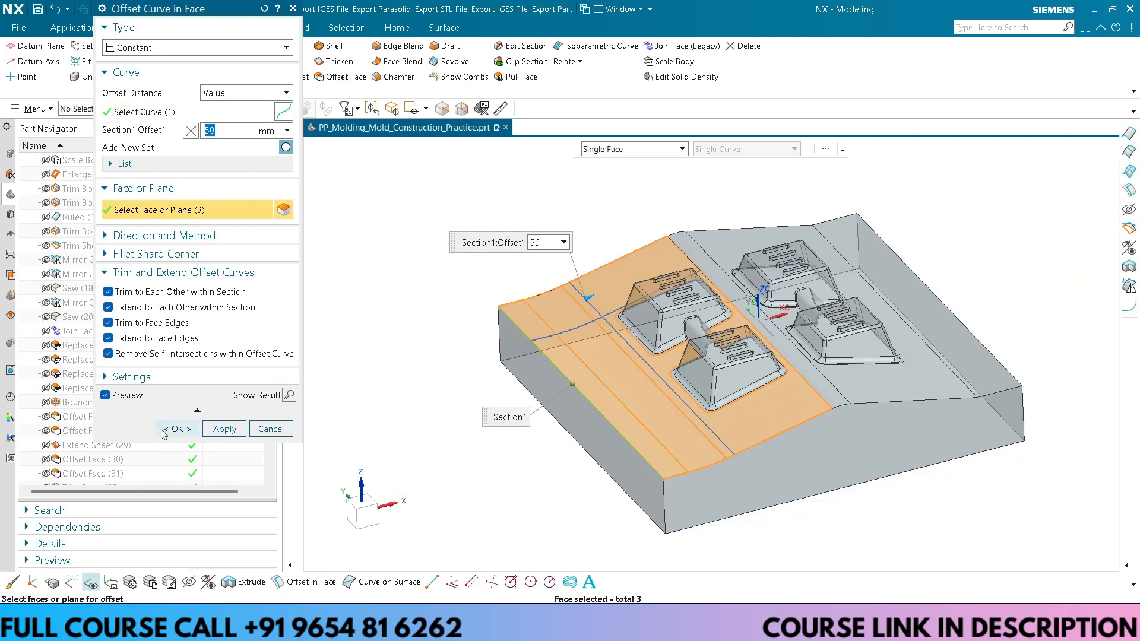
click(178, 428)
Step: Examine from the top where the two offset curves cross relative to the core's corner, blend face and cavity inserts
key(ctrl+alt+t)
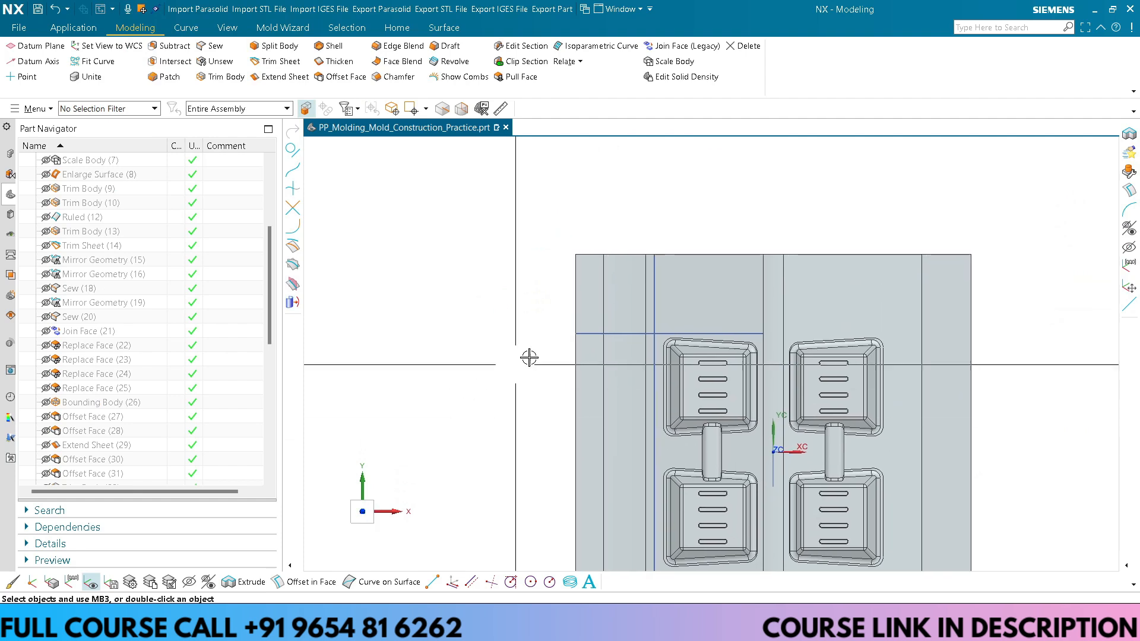
scroll(634, 356, up, 5)
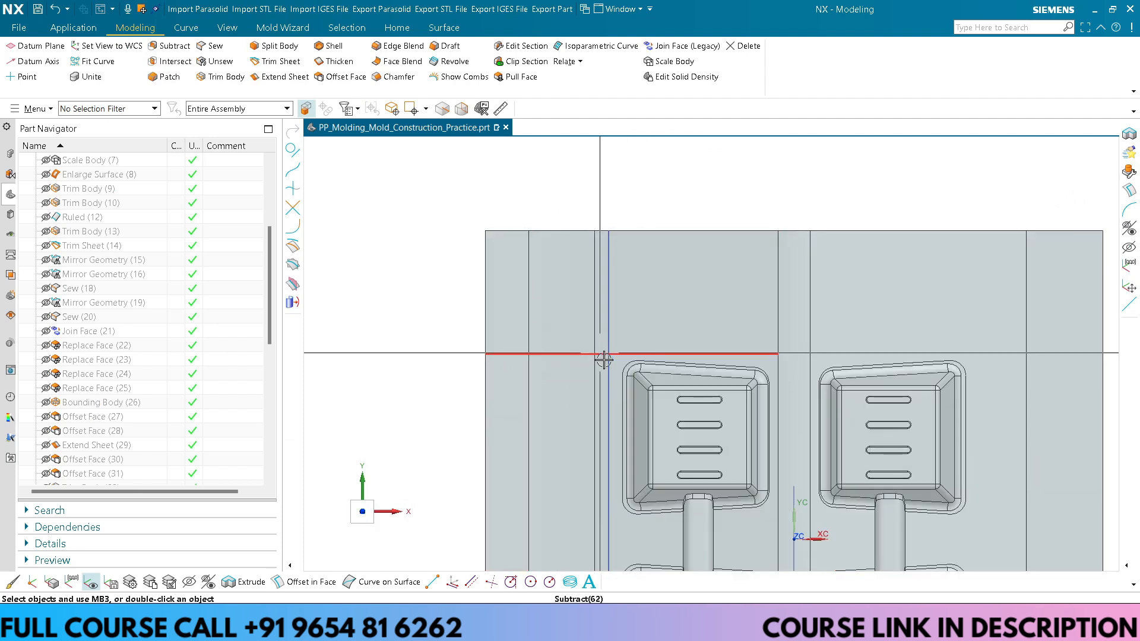
scroll(602, 356, up, 1)
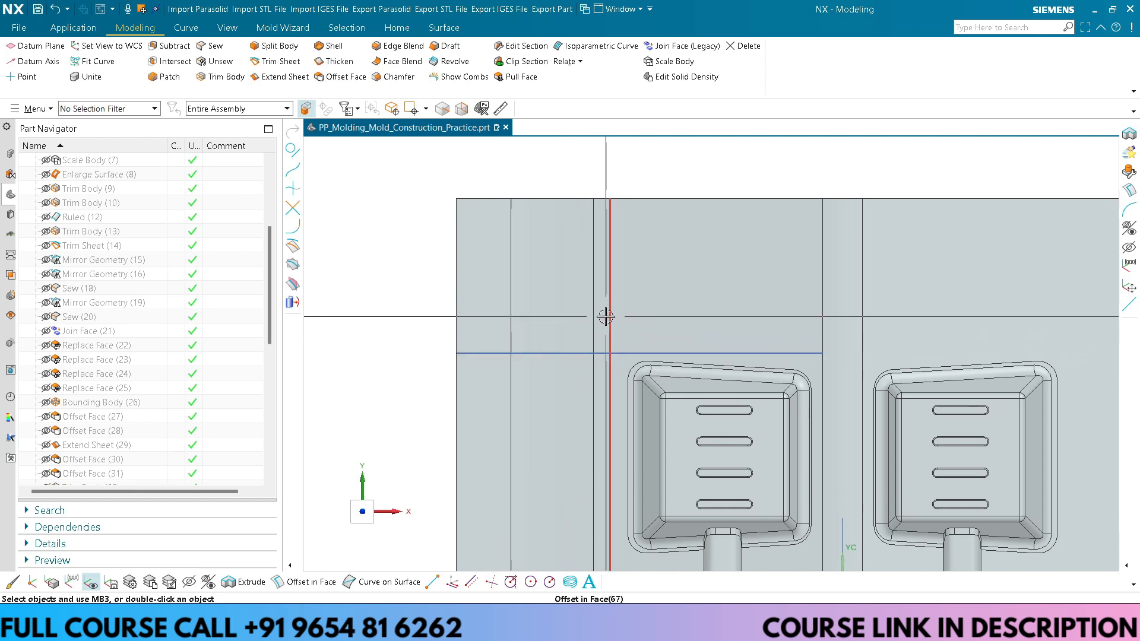
scroll(611, 349, down, 2)
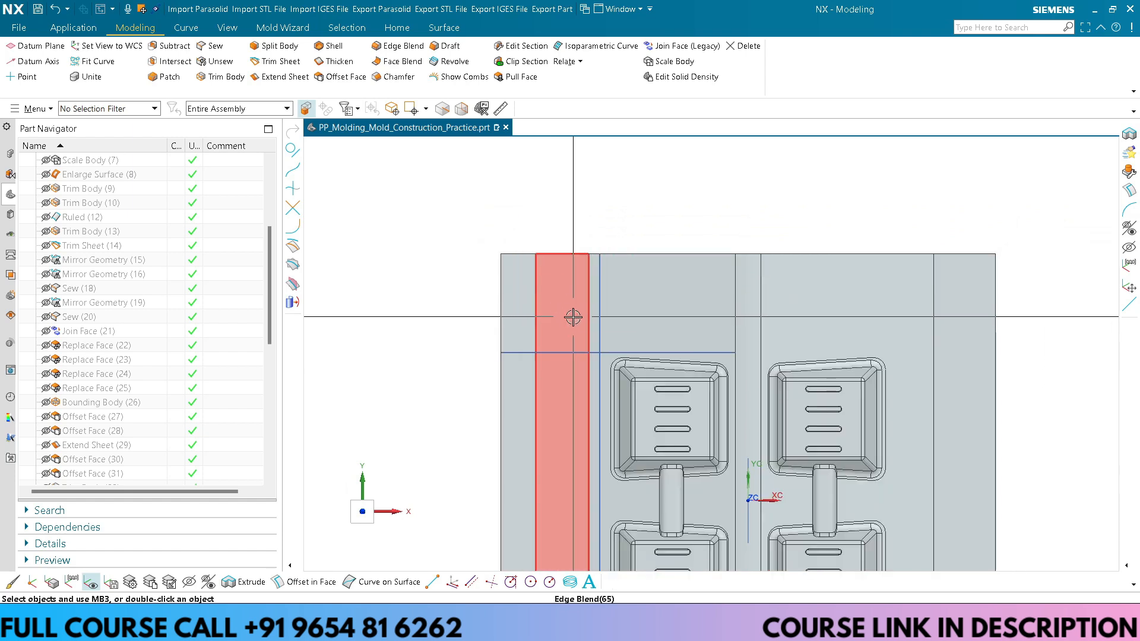
shift+middle_drag(568, 317, 567, 327)
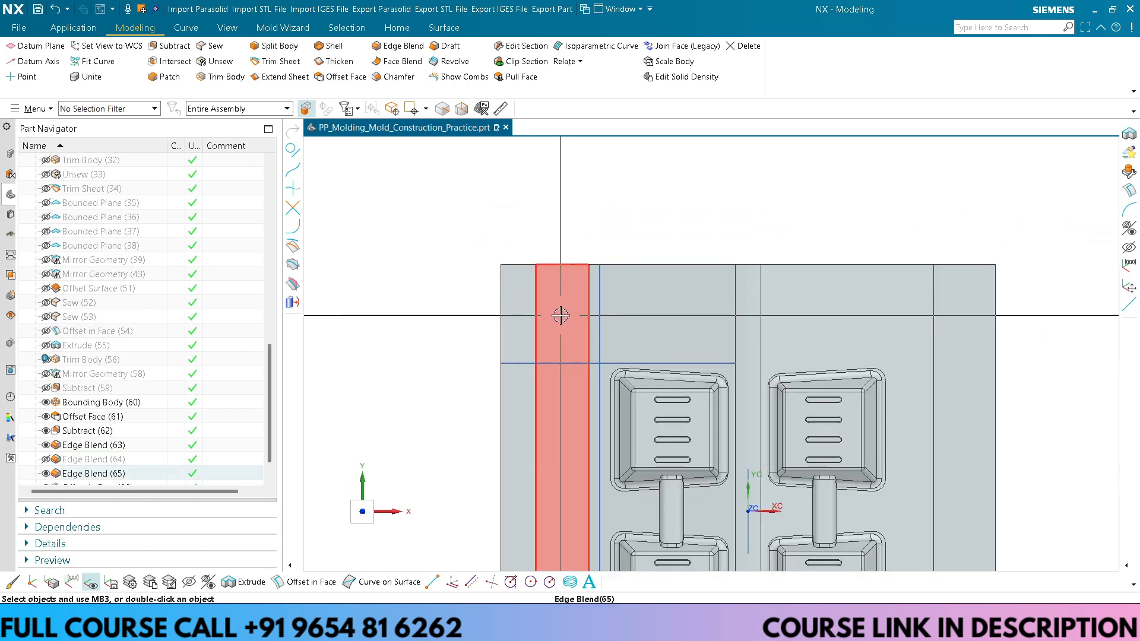
scroll(562, 312, down, 3)
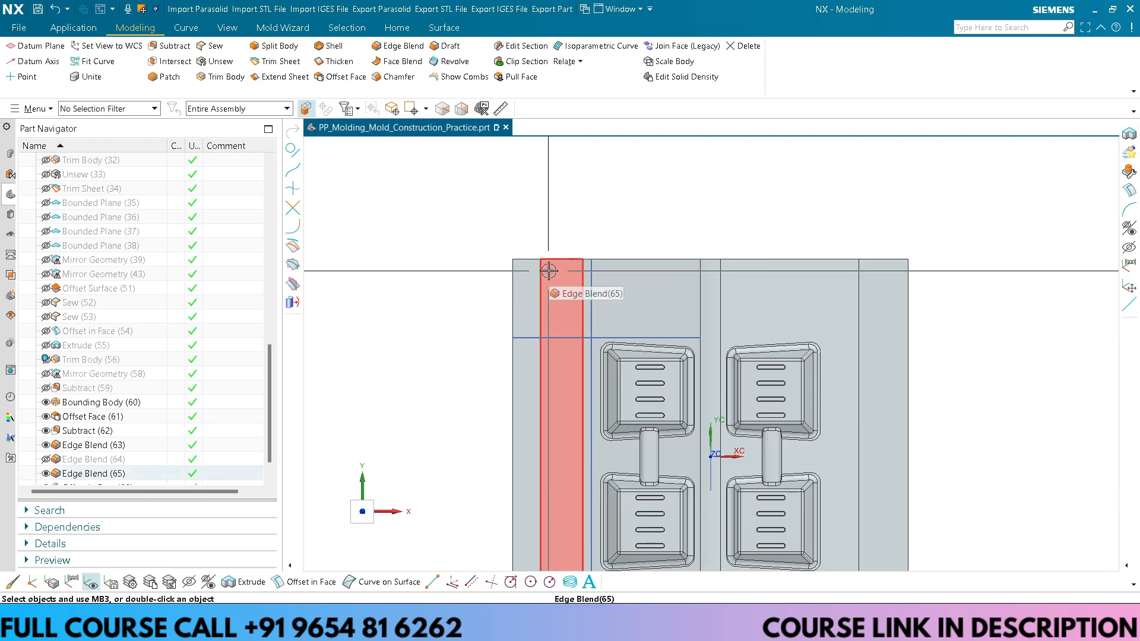
scroll(575, 212, down, 2)
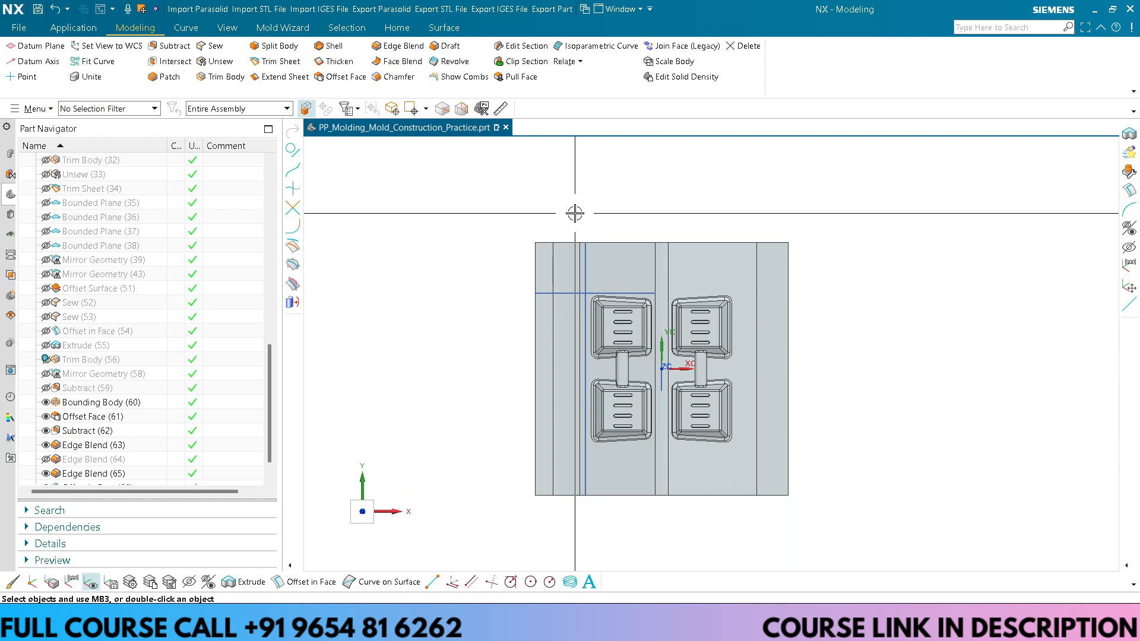
scroll(582, 218, up, 3)
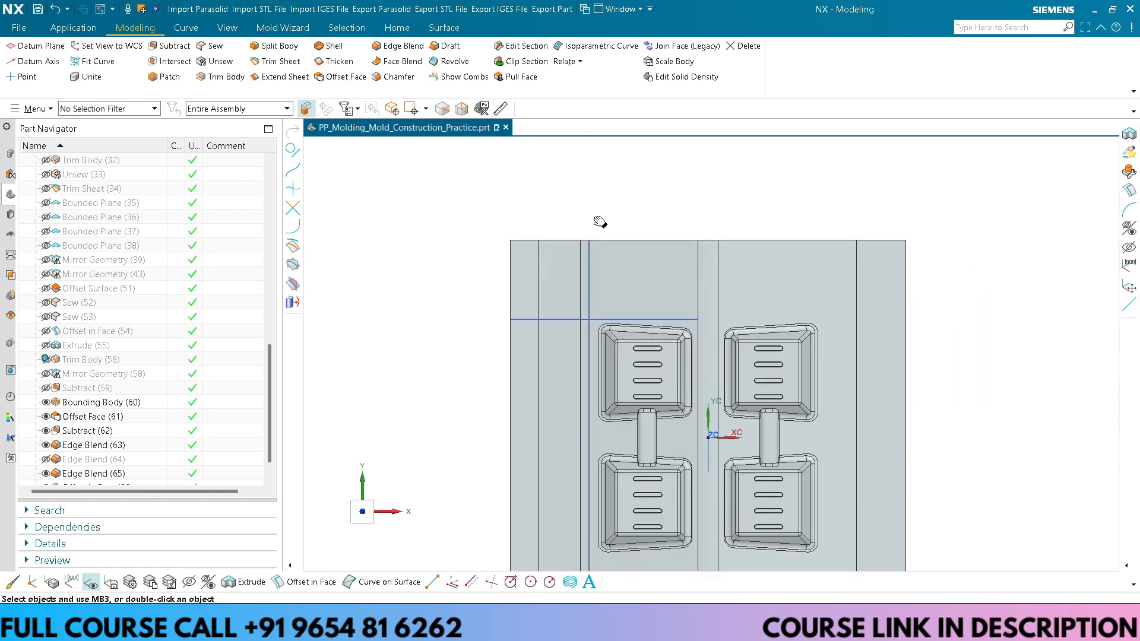
mouse_move(574, 247)
shift+middle_down()
mouse_move(596, 265)
mouse_move(549, 294)
mouse_move(547, 313)
mouse_move(572, 261)
shift+middle_up()
scroll(588, 252, down, 1)
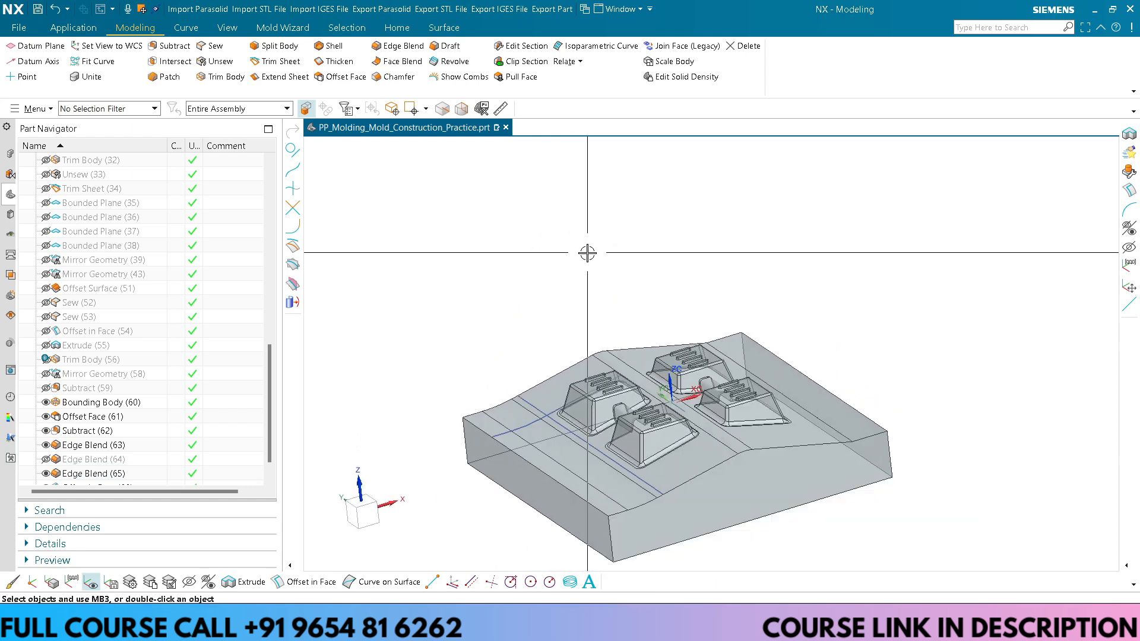
Step: Extrude the closed corner outline formed by the two offset curves and the core block's outer edges 95 mm upward
key(x)
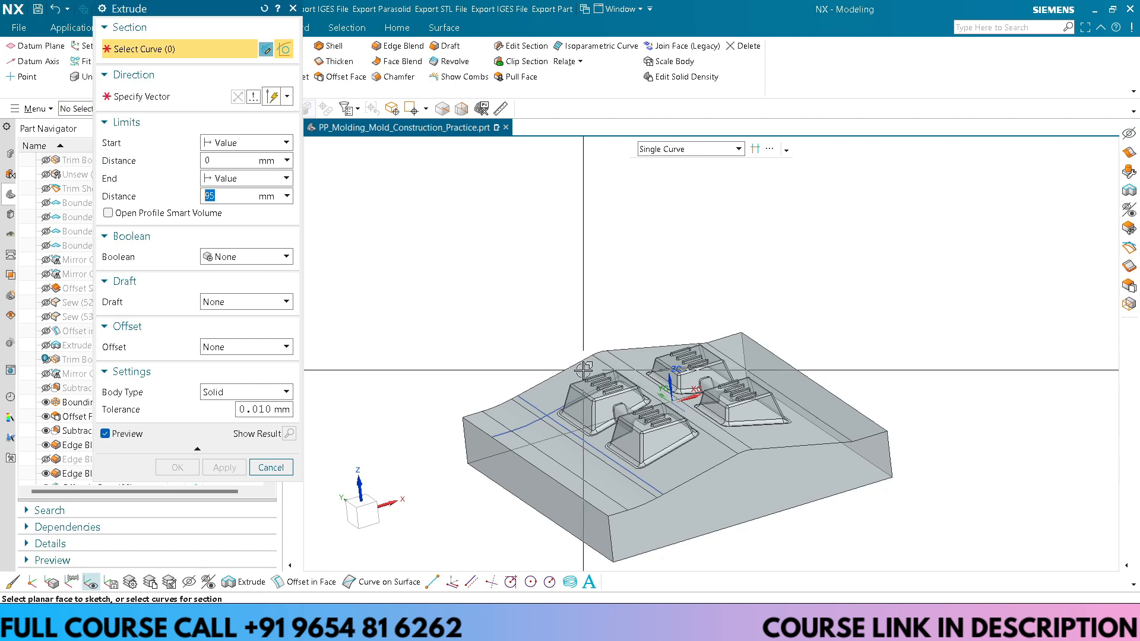
scroll(584, 369, down, 3)
scroll(677, 181, up, 3)
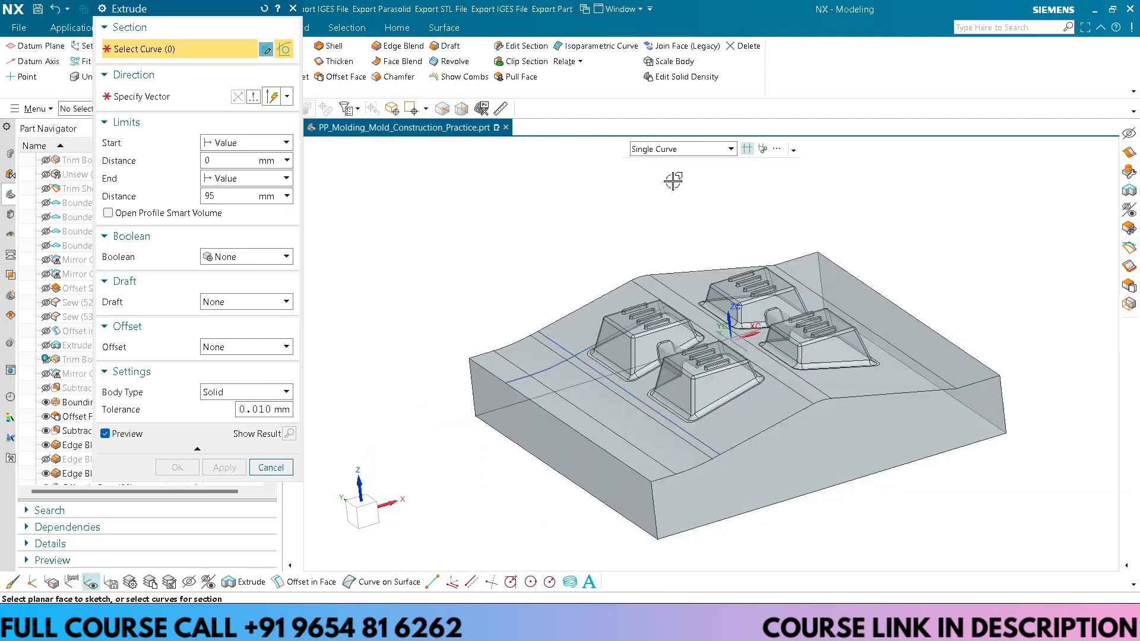
scroll(582, 321, down, 2)
click(588, 313)
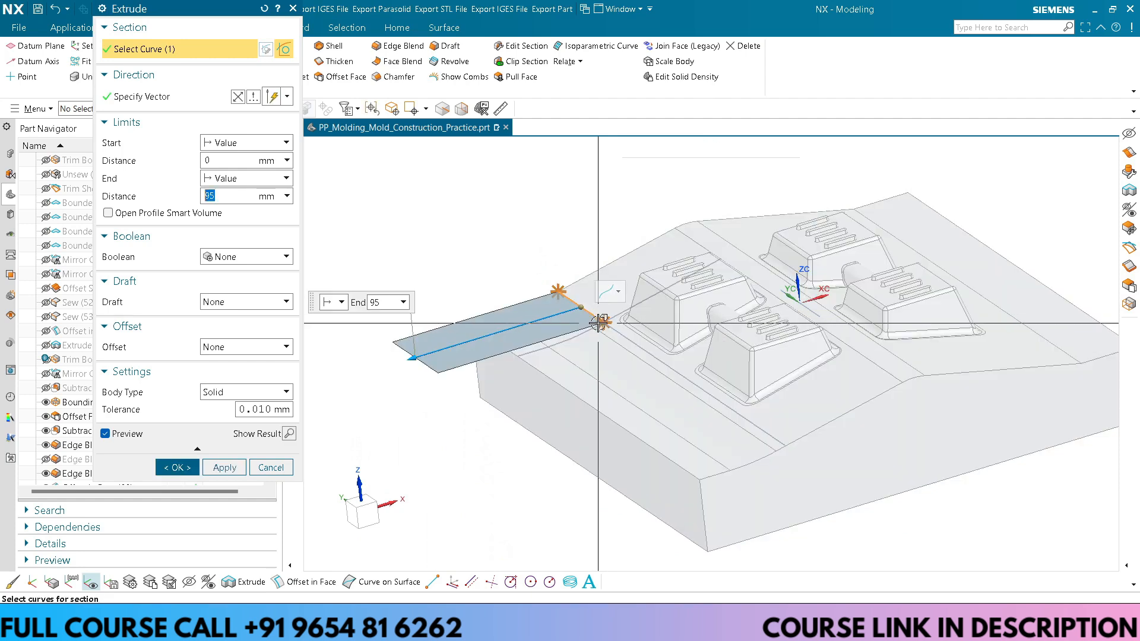
scroll(579, 333, down, 4)
click(563, 348)
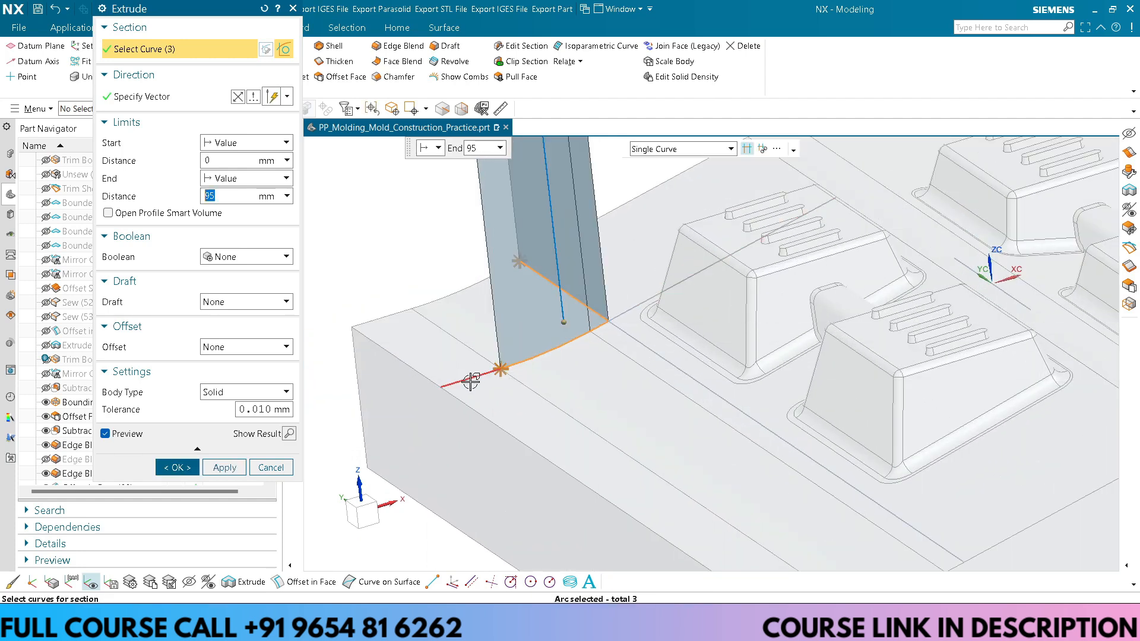
click(397, 312)
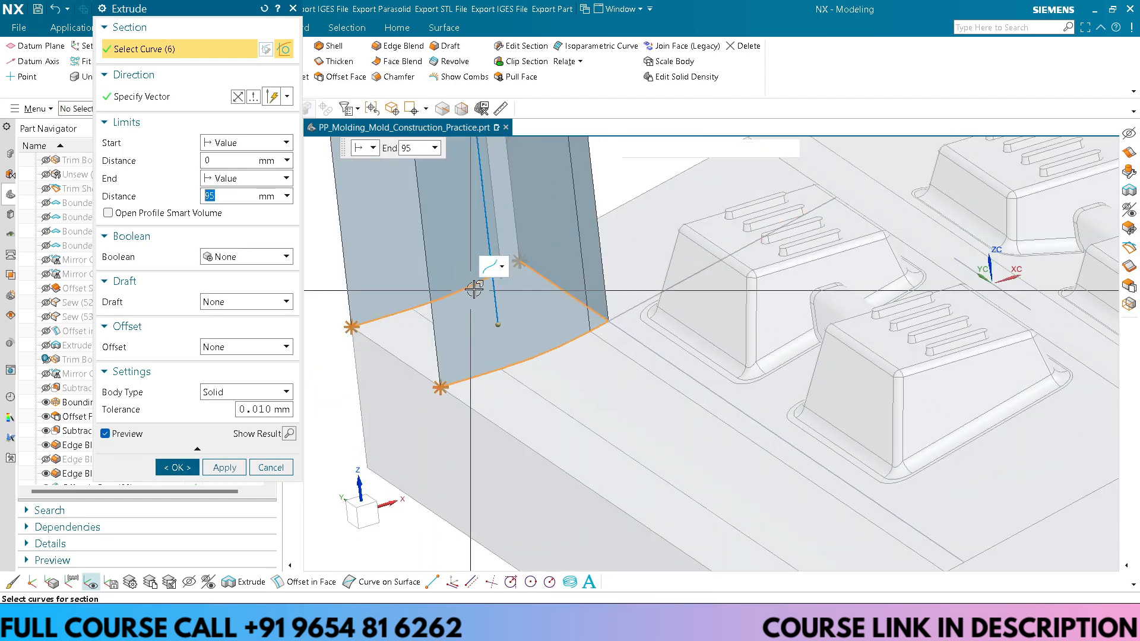
scroll(516, 261, down, 4)
click(526, 260)
scroll(590, 303, up, 5)
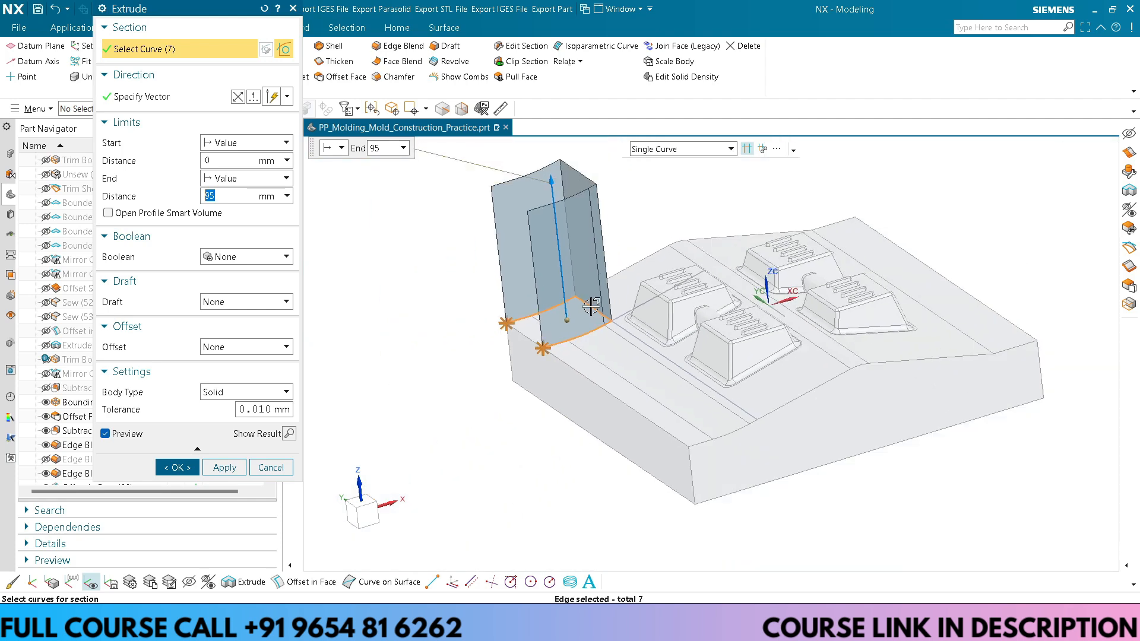
scroll(541, 344, down, 3)
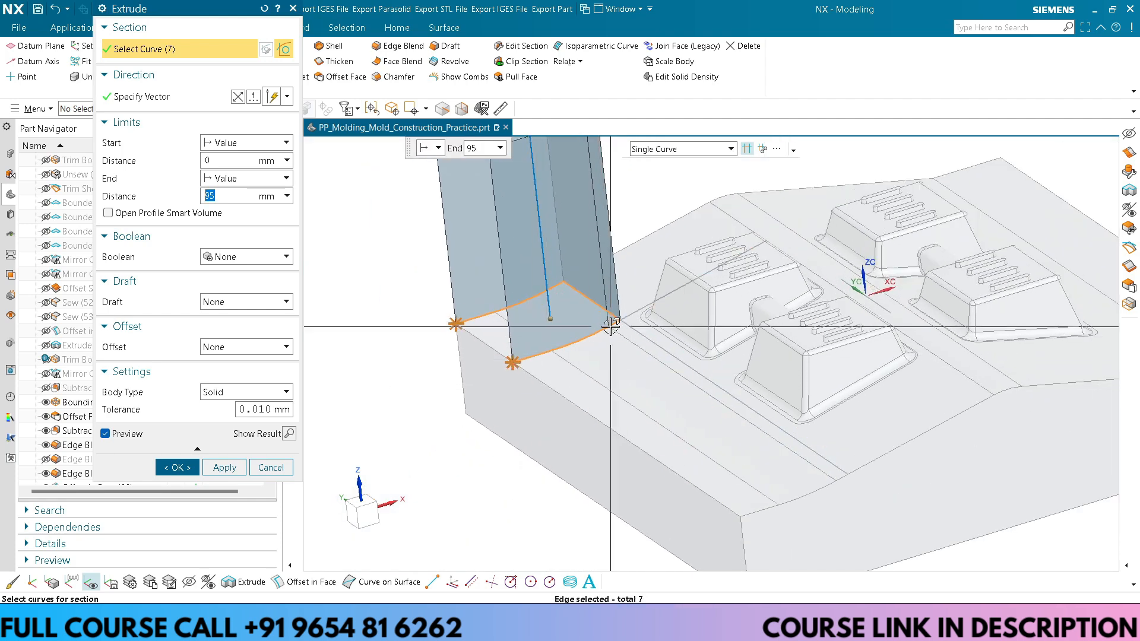
click(473, 337)
key(ctrl+alt+f)
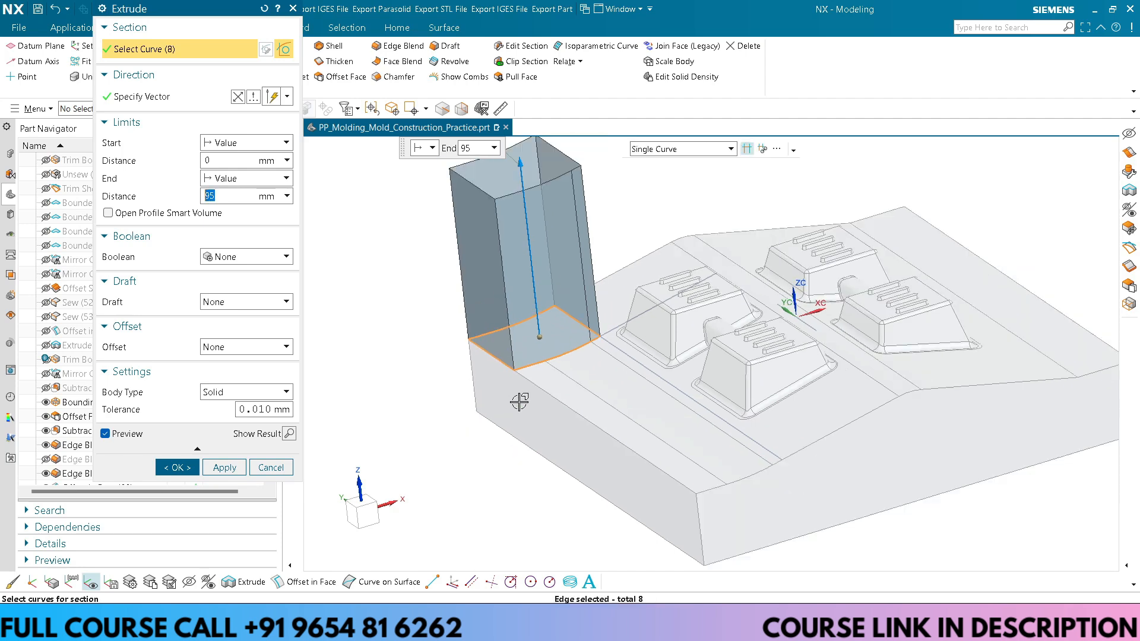
click(178, 468)
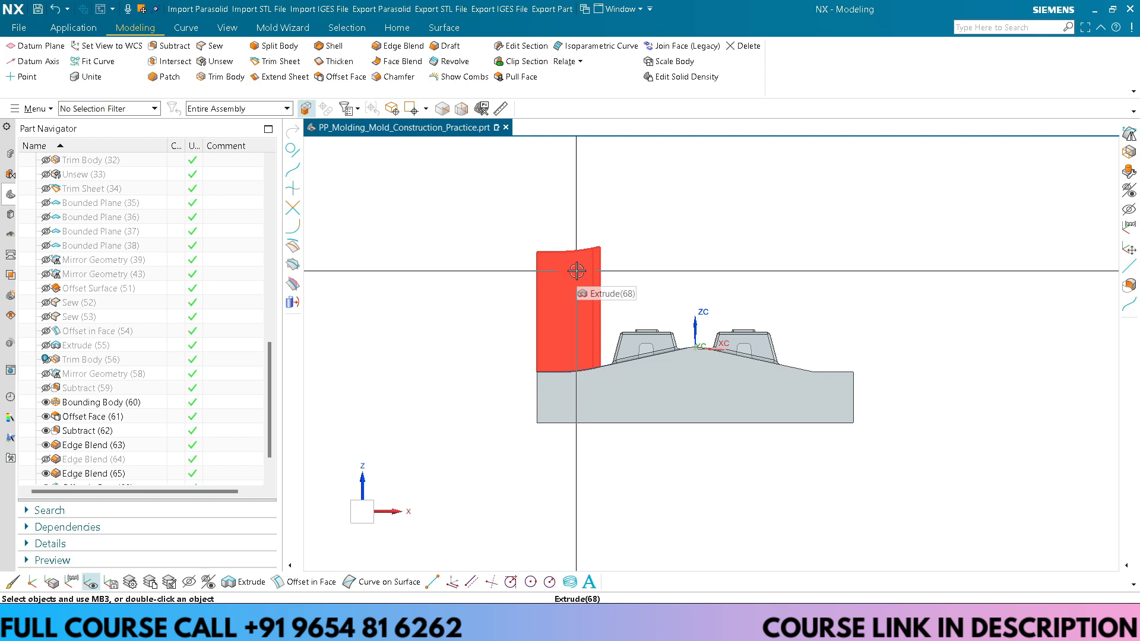
Step: Trim the extruded corner walls with a new plane offset 25 mm above the core's flat parting face
middle_drag(577, 293, 641, 201)
right_click(640, 201)
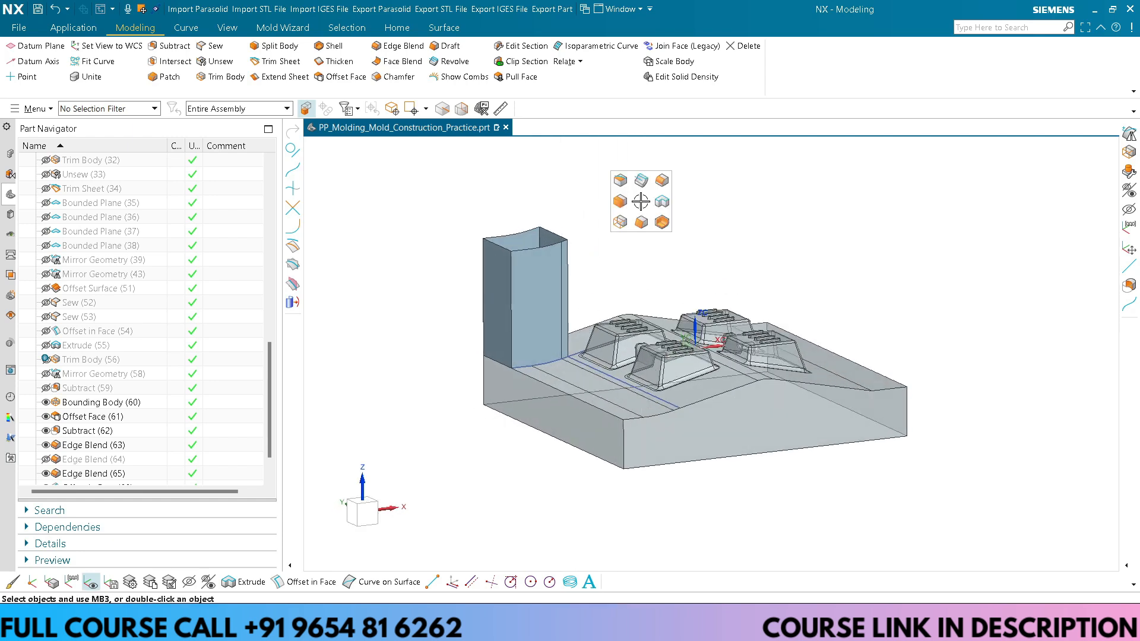
click(532, 251)
click(204, 117)
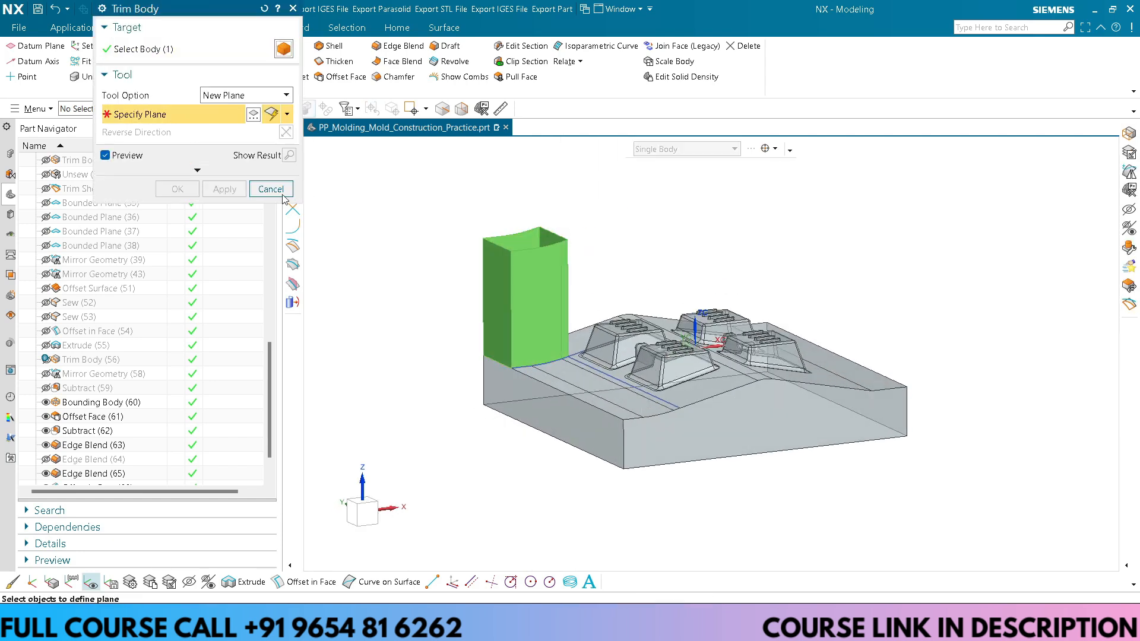
scroll(526, 377, up, 3)
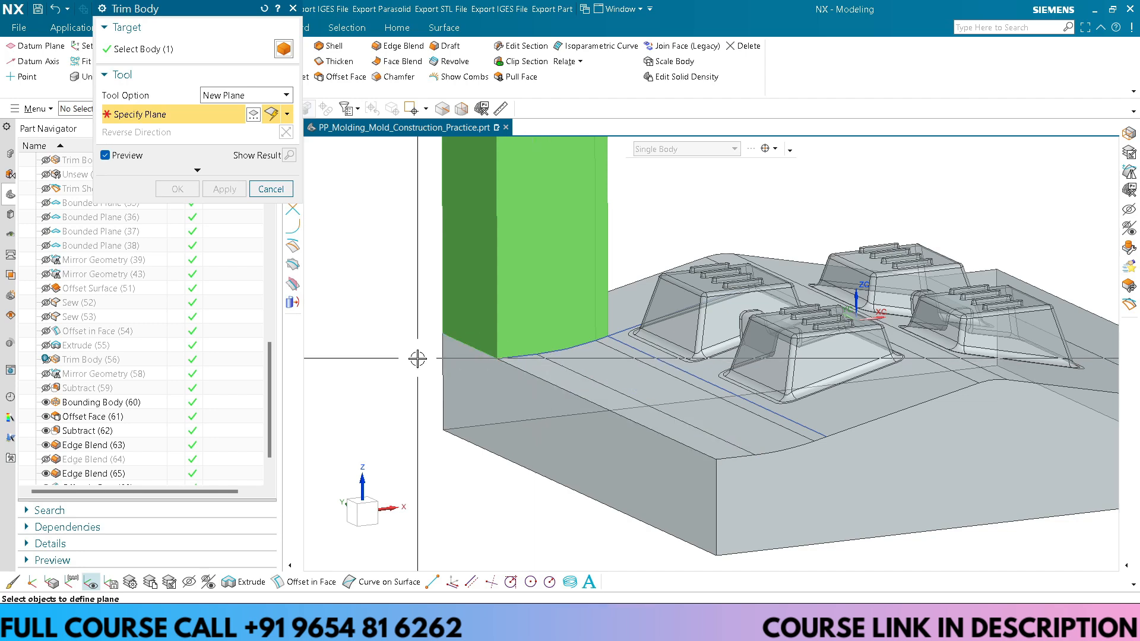
click(519, 360)
scroll(522, 356, down, 3)
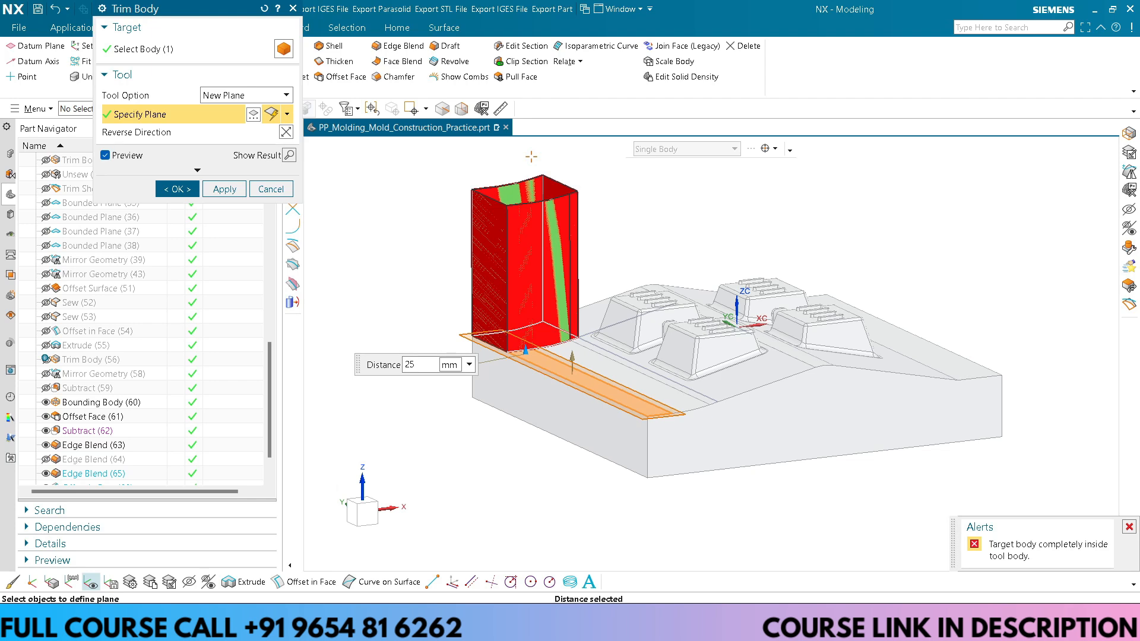
key(Return)
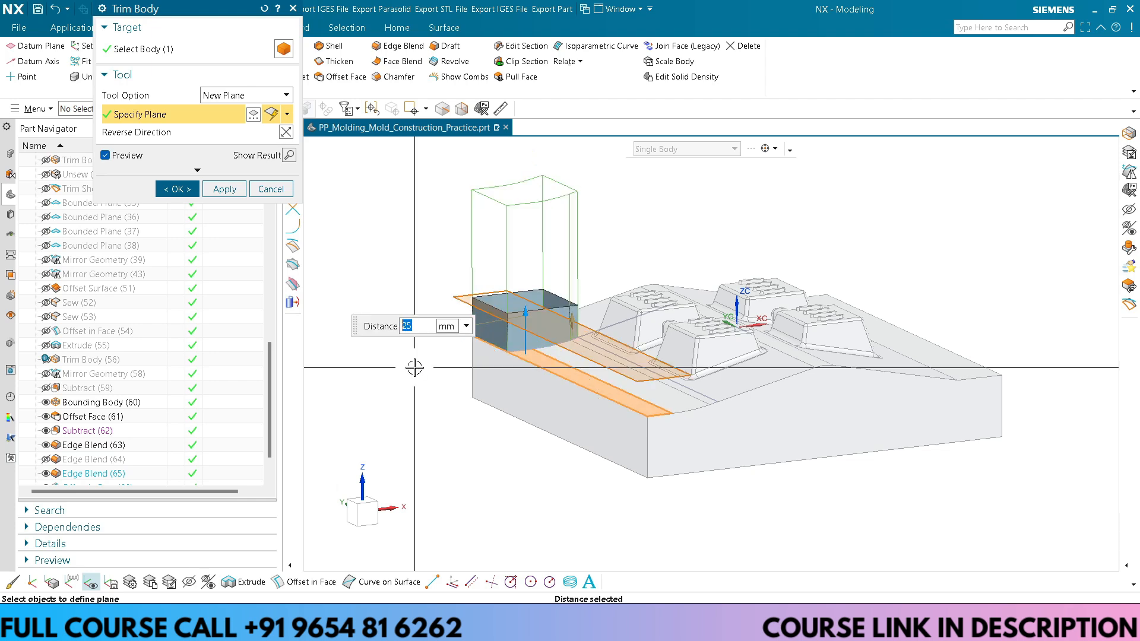
click(176, 189)
Step: Examine the trimmed corner walls' height against the core inserts from the front, and review the corner extrude's settings
key(ctrl+alt+f)
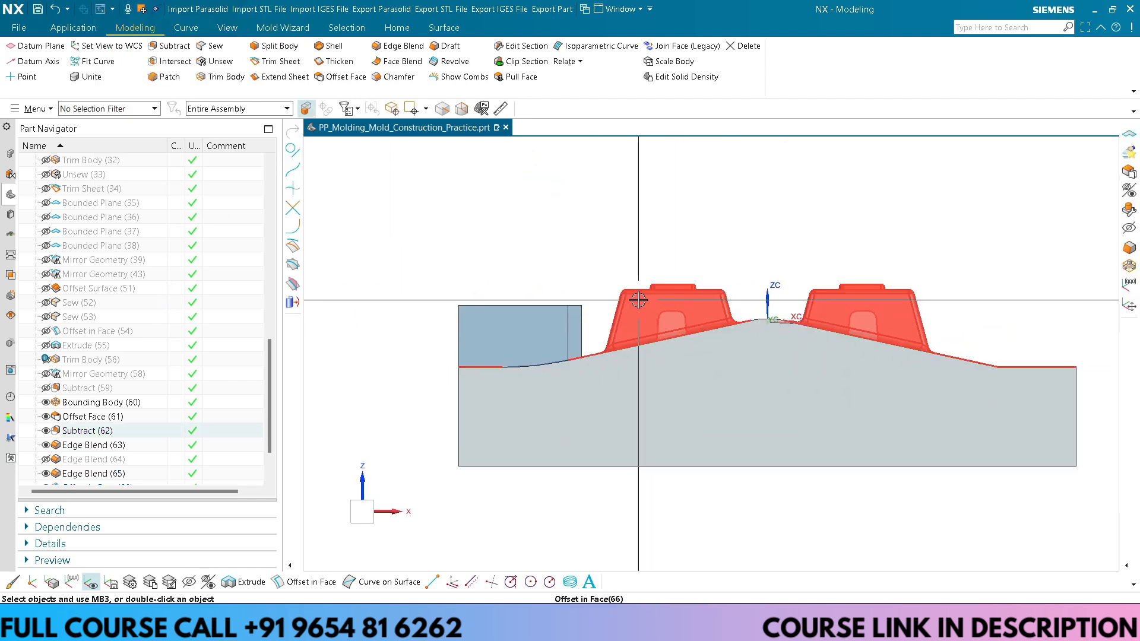
scroll(635, 304, up, 1)
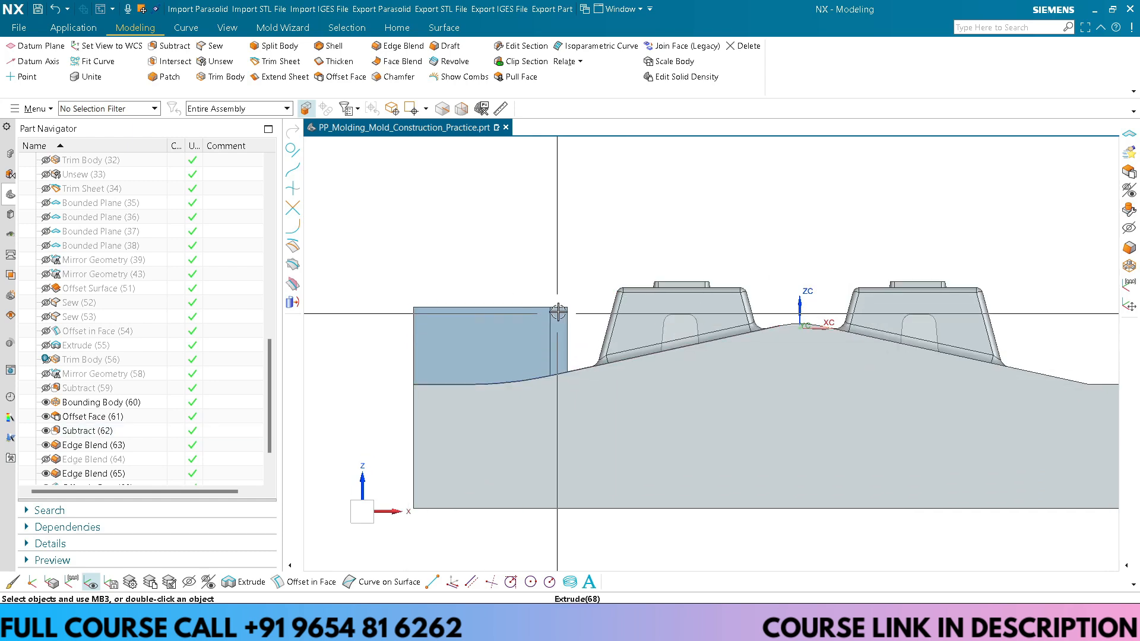
scroll(535, 308, down, 1)
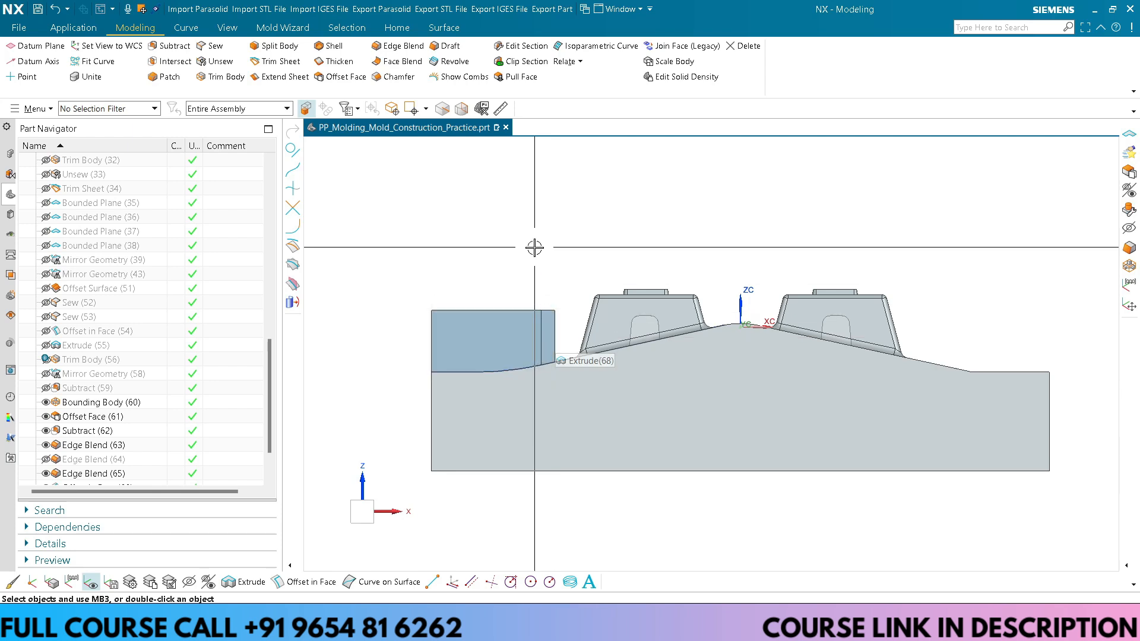
middle_drag(533, 268, 525, 321)
double_click(515, 333)
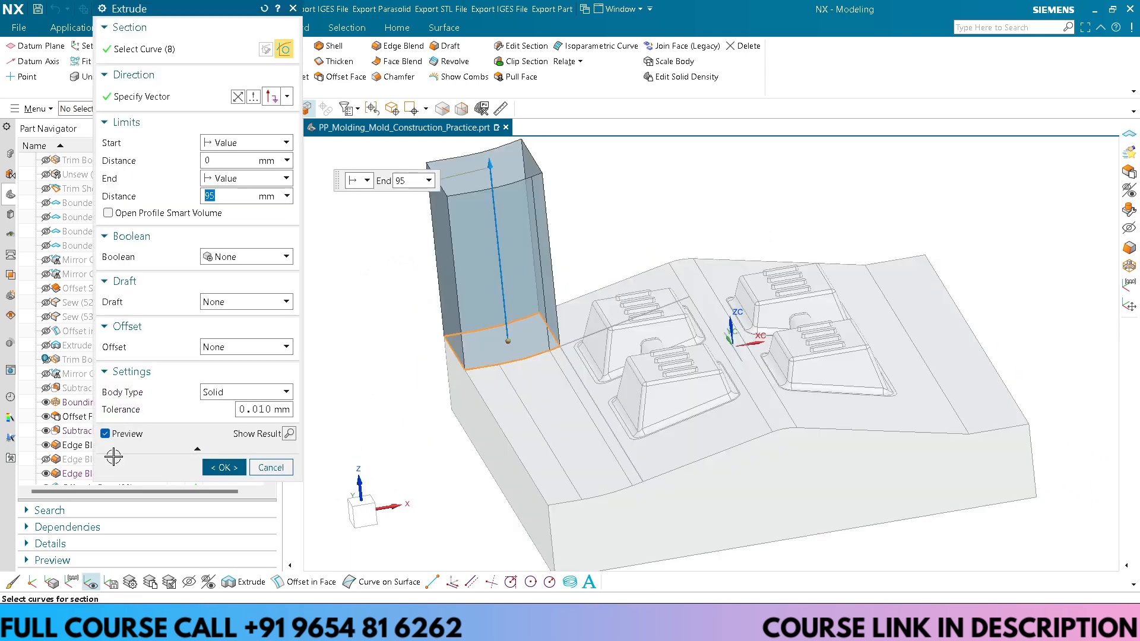
middle_click(532, 364)
scroll(528, 328, up, 2)
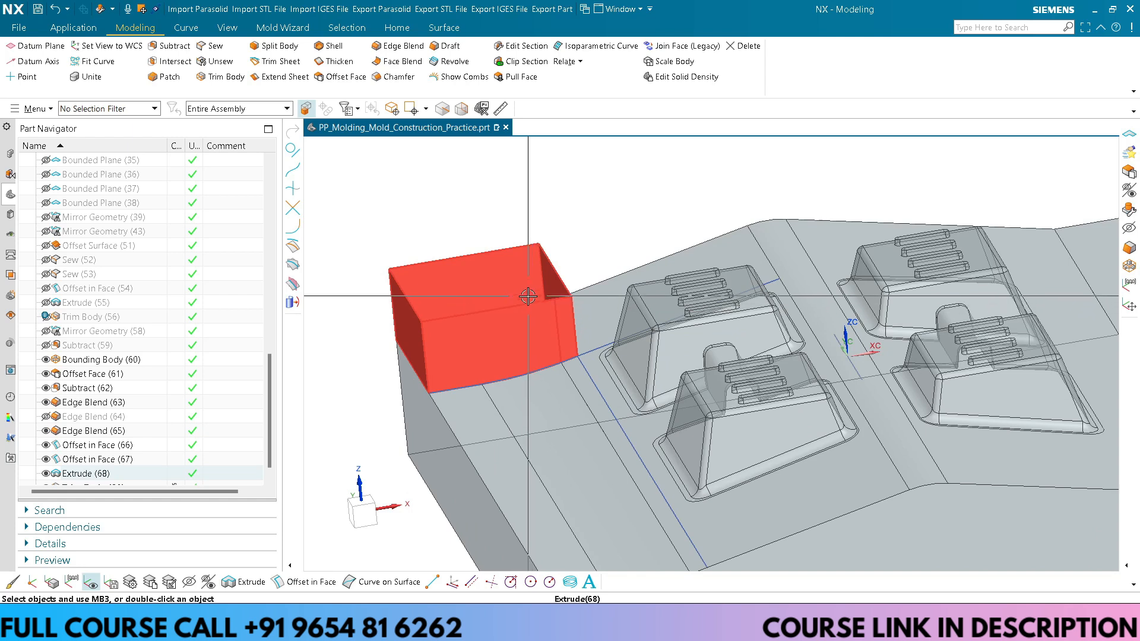
Step: Close the open top of the trimmed corner walls with a bounded plane through their upper edges
scroll(520, 303, down, 1)
middle_drag(527, 306, 552, 235)
click(586, 190)
click(700, 143)
click(535, 266)
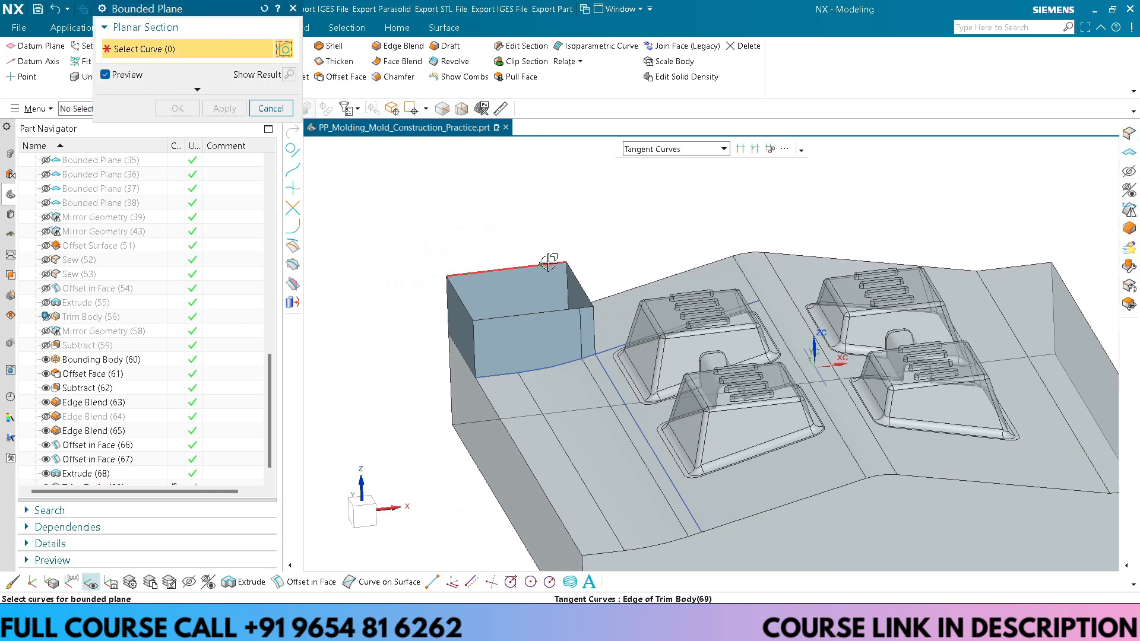
scroll(547, 300, down, 2)
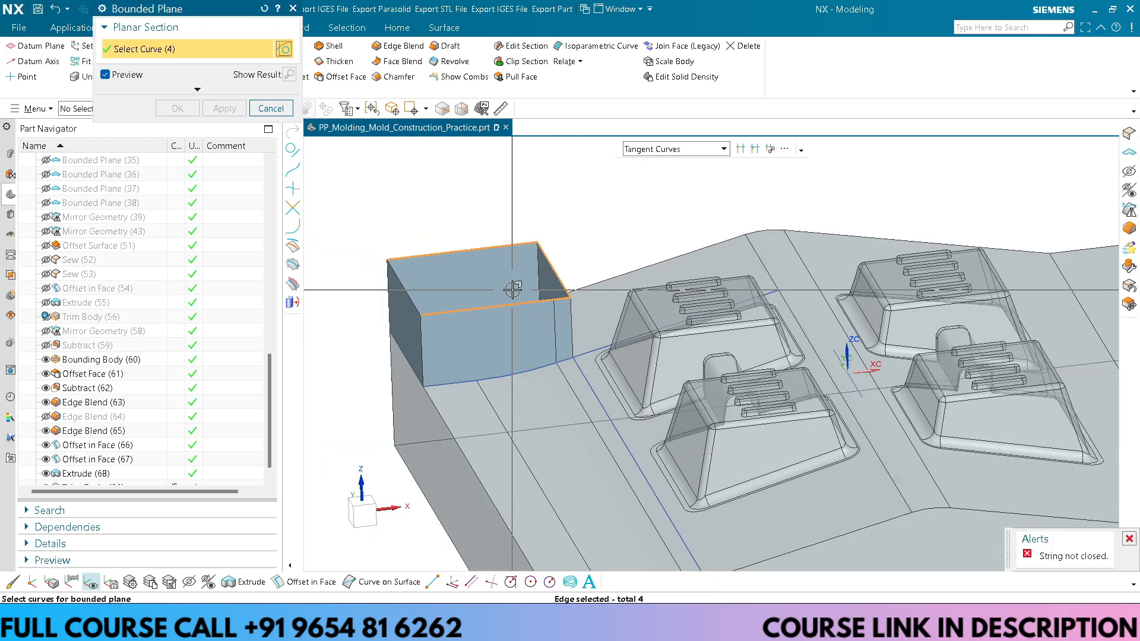
scroll(530, 251, up, 3)
middle_click(531, 251)
Step: Sew the corner walls and the bounded plane on top into one sheet body
scroll(512, 259, down, 2)
key(s)
click(511, 315)
click(509, 285)
middle_click(510, 285)
Step: Bring the green molded parts back onto the core by hiding them in the inverted cavity-side display and switching back
scroll(543, 280, up, 2)
middle_drag(544, 279, 492, 328)
key(F8)
middle_drag(654, 285, 636, 394)
key(ctrl+shift+b)
key(ctrl+b)
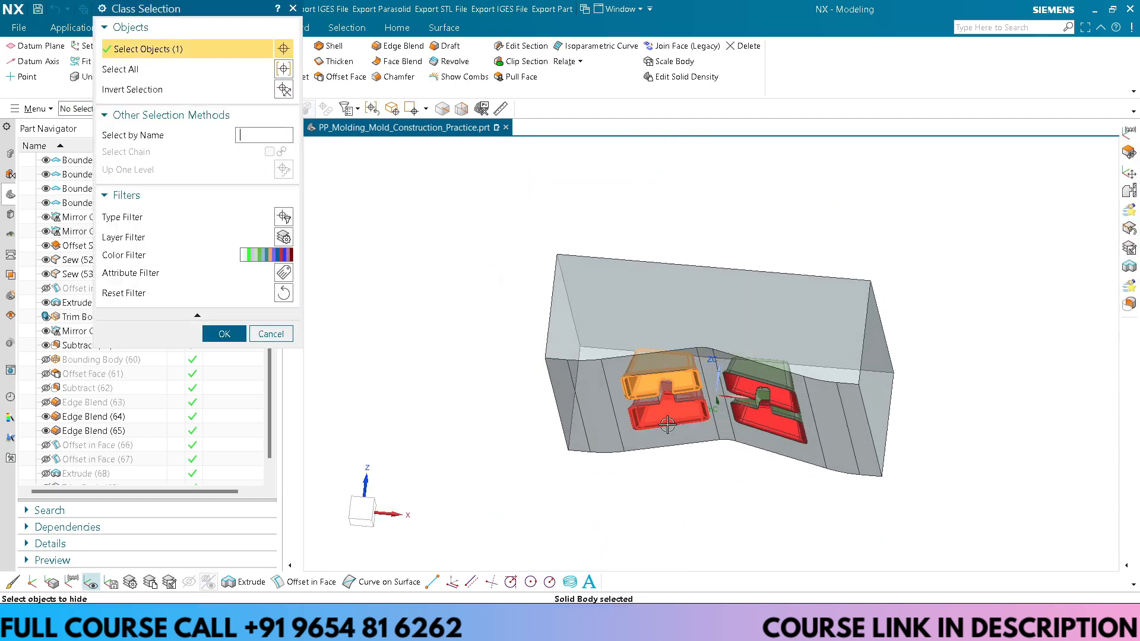
click(781, 420)
middle_click(781, 420)
key(ctrl+shift+b)
Step: Check the corner block's spacing from the adjacent molded part in the top view and hide the two offset curves
middle_drag(716, 320, 689, 422)
key(F8)
shift+middle_drag(605, 318, 617, 341)
scroll(618, 341, down, 3)
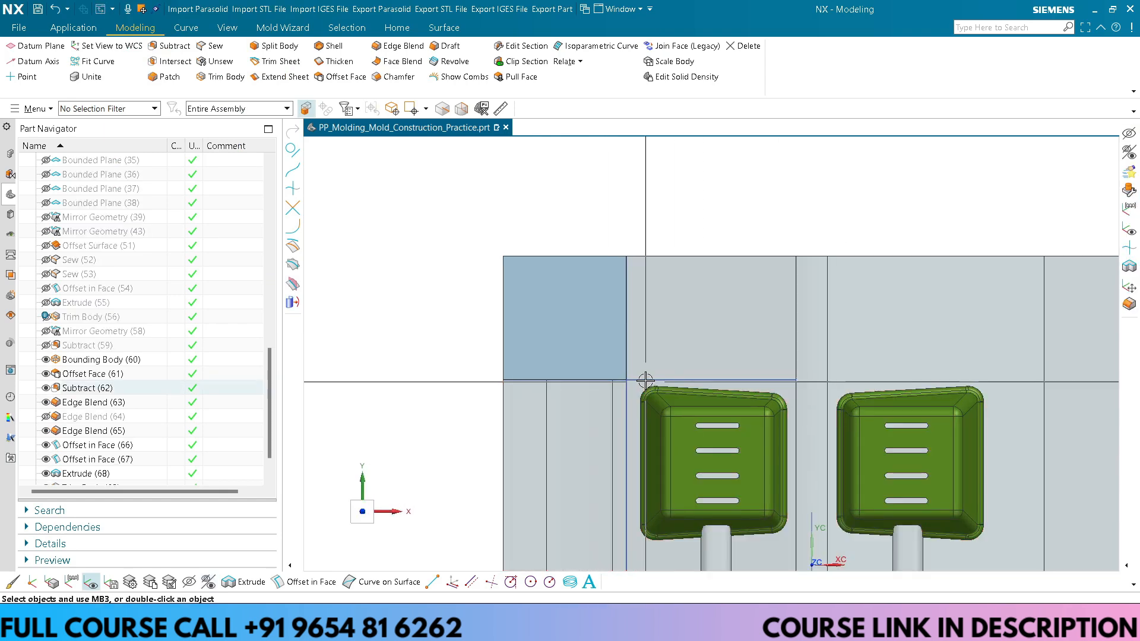
middle_drag(622, 412, 631, 353)
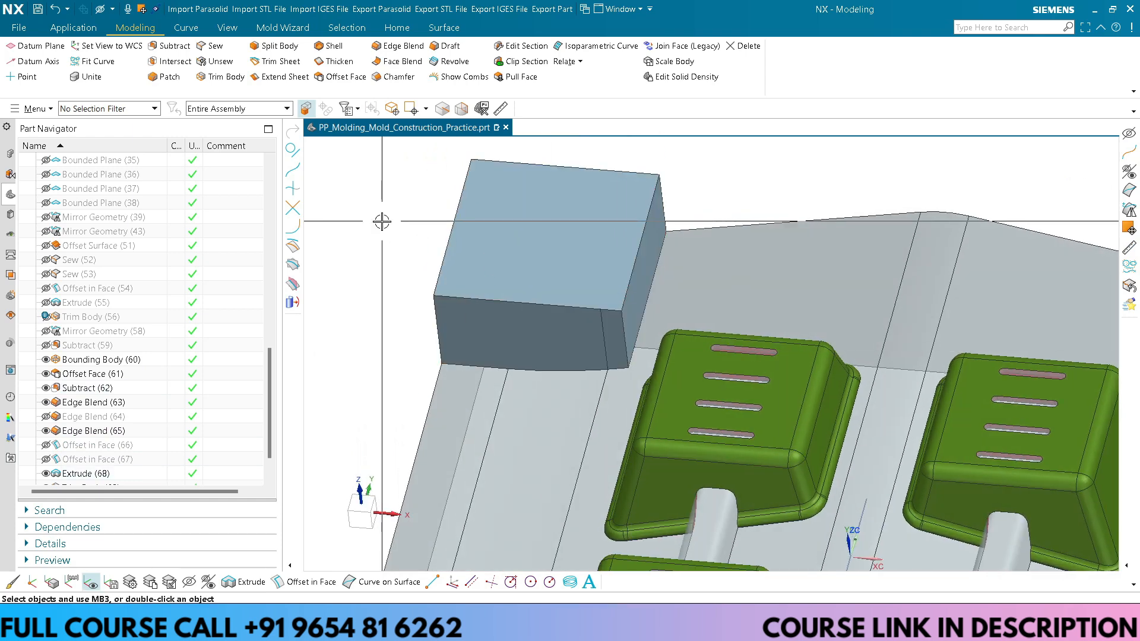
Step: Examine the gap between the corner block's inner vertical edge and the nearest green molded part
scroll(475, 263, up, 2)
scroll(570, 317, down, 1)
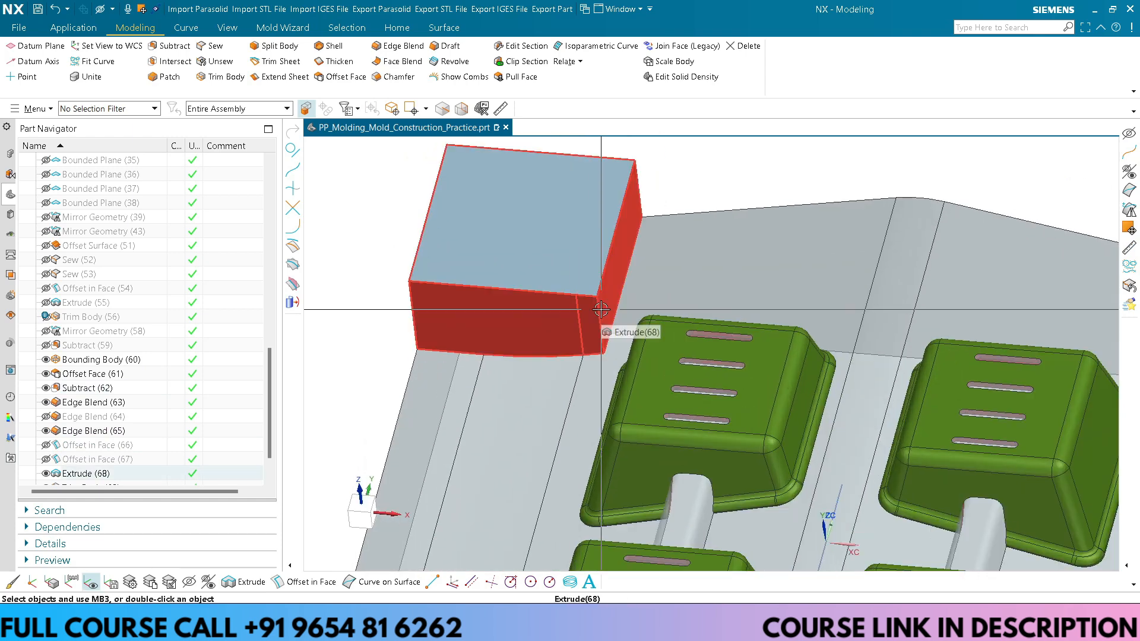
scroll(594, 303, up, 1)
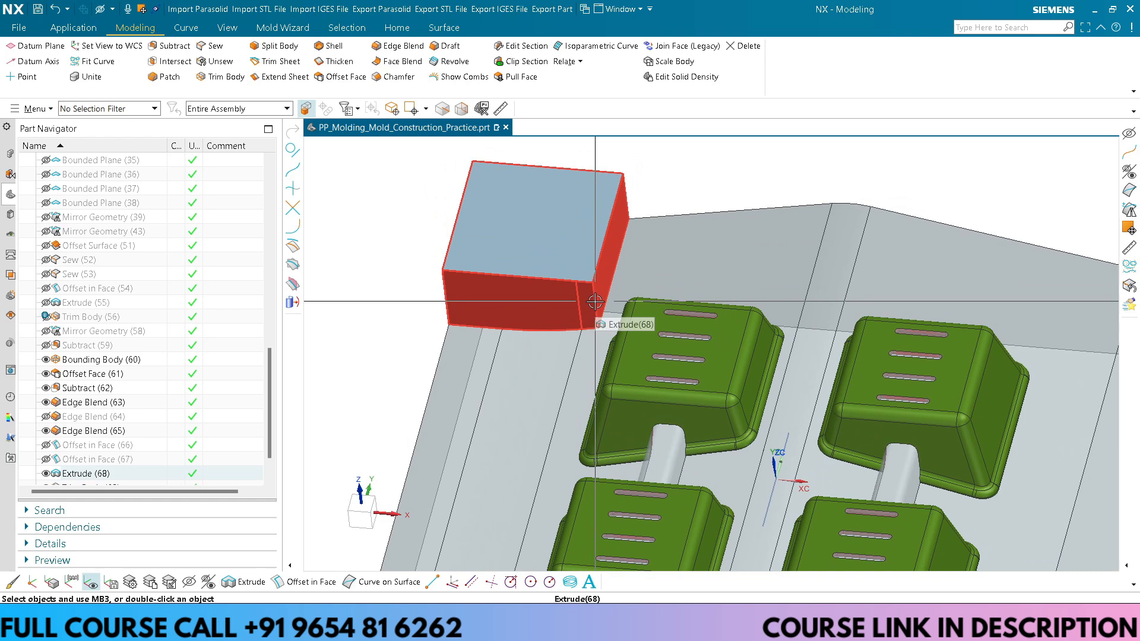
scroll(591, 211, up, 2)
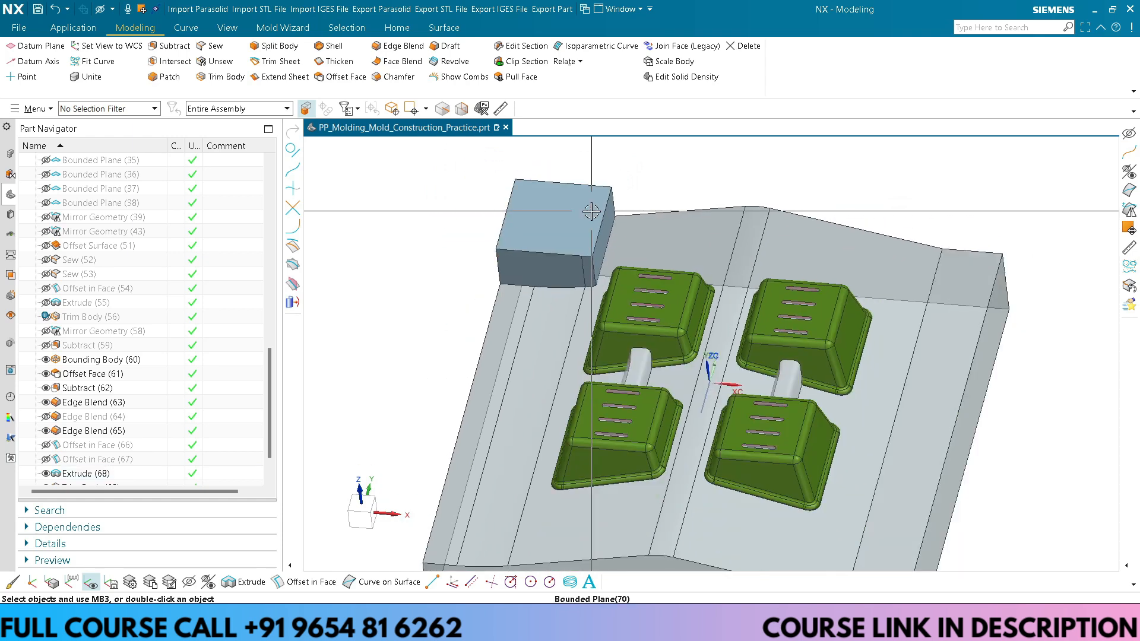
click(591, 211)
scroll(591, 209, down, 2)
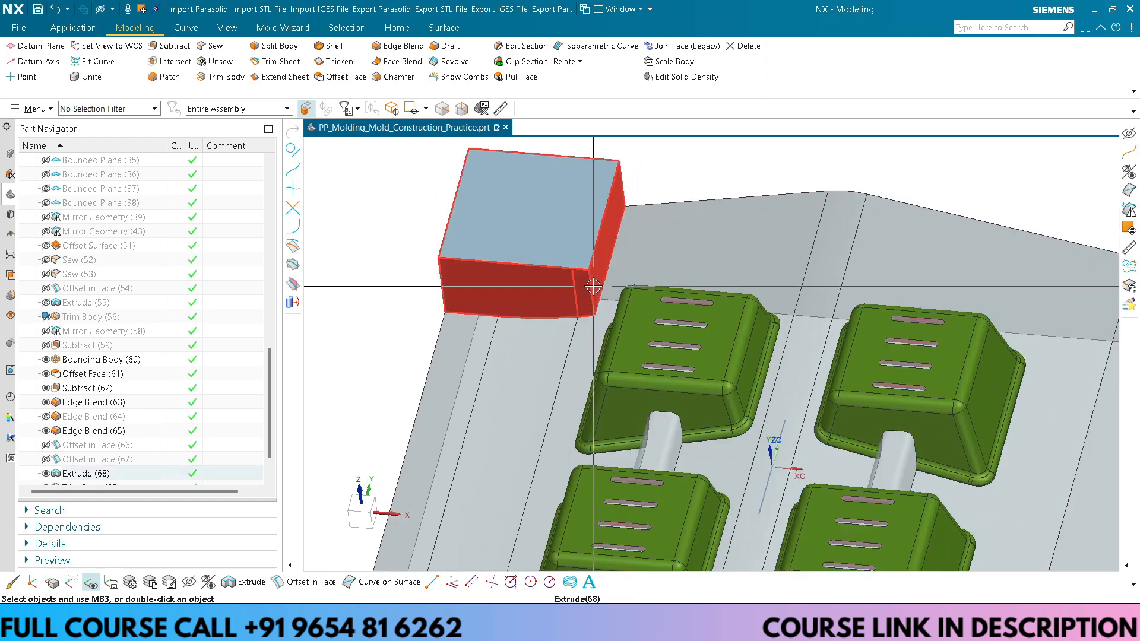
scroll(592, 287, up, 2)
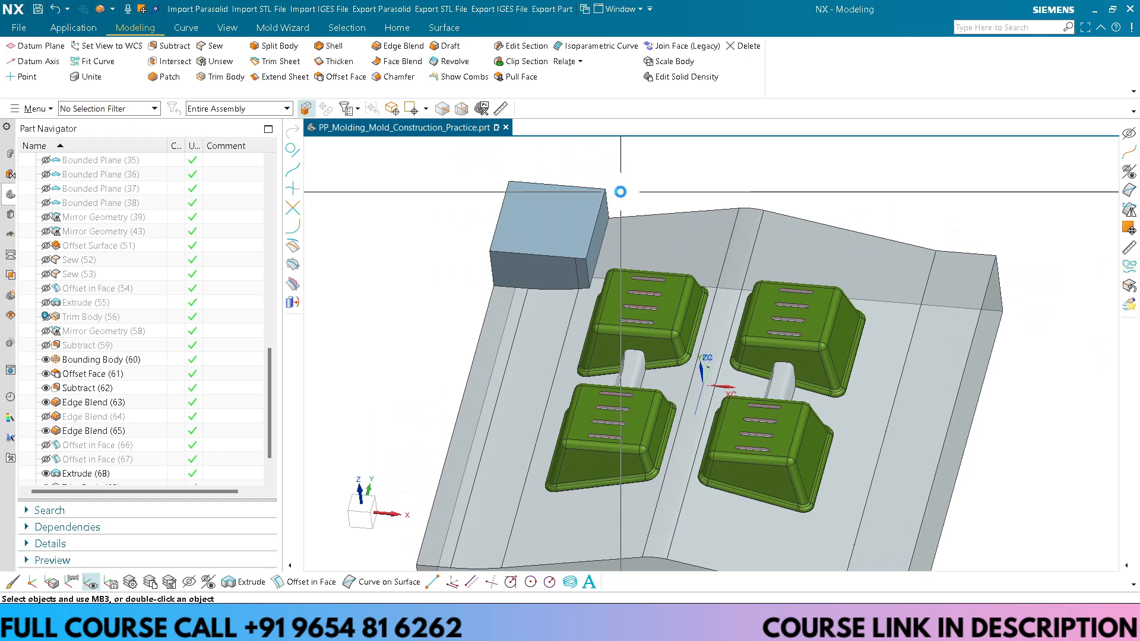
Step: Blend the corner block's inner vertical edge with a 15 mm radius
key(b)
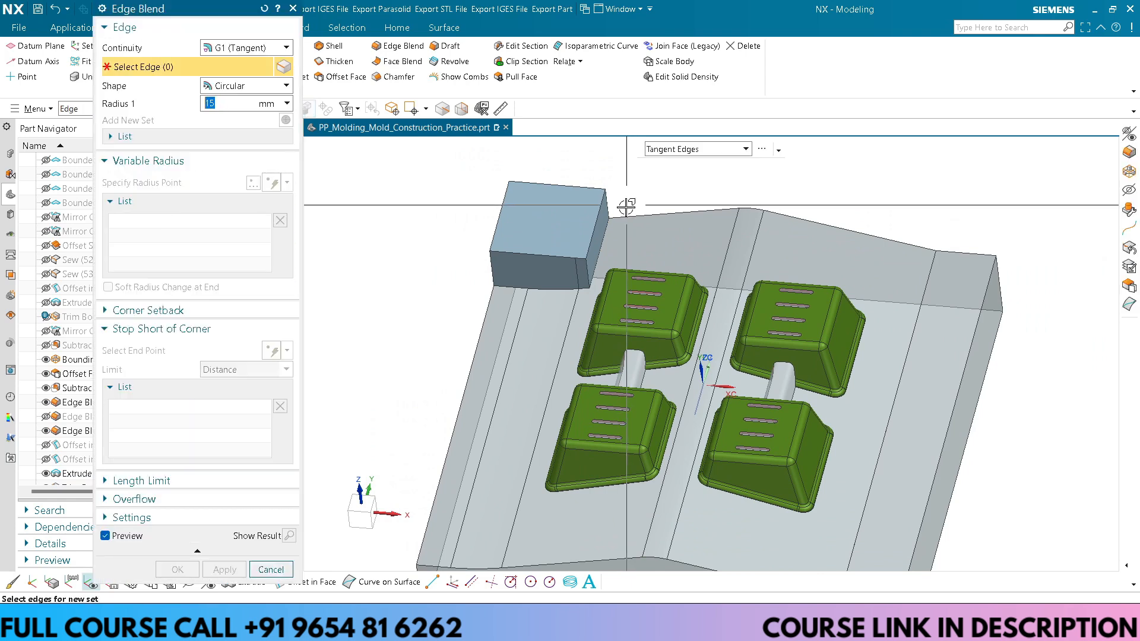
scroll(584, 261, down, 3)
click(594, 272)
scroll(596, 277, up, 1)
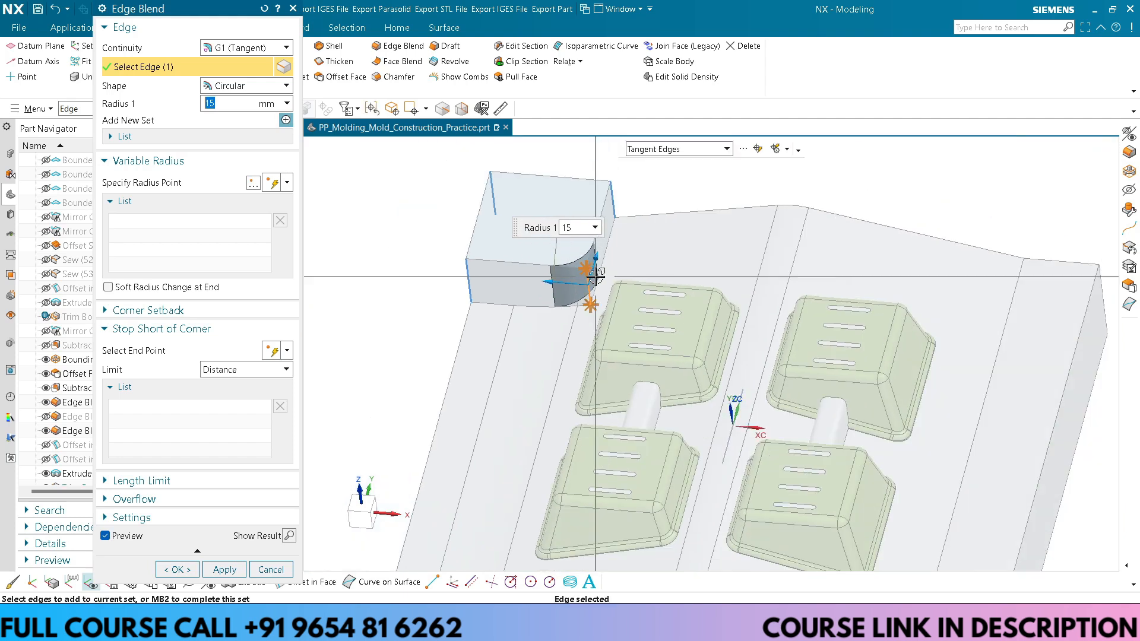
click(179, 570)
scroll(567, 291, down, 3)
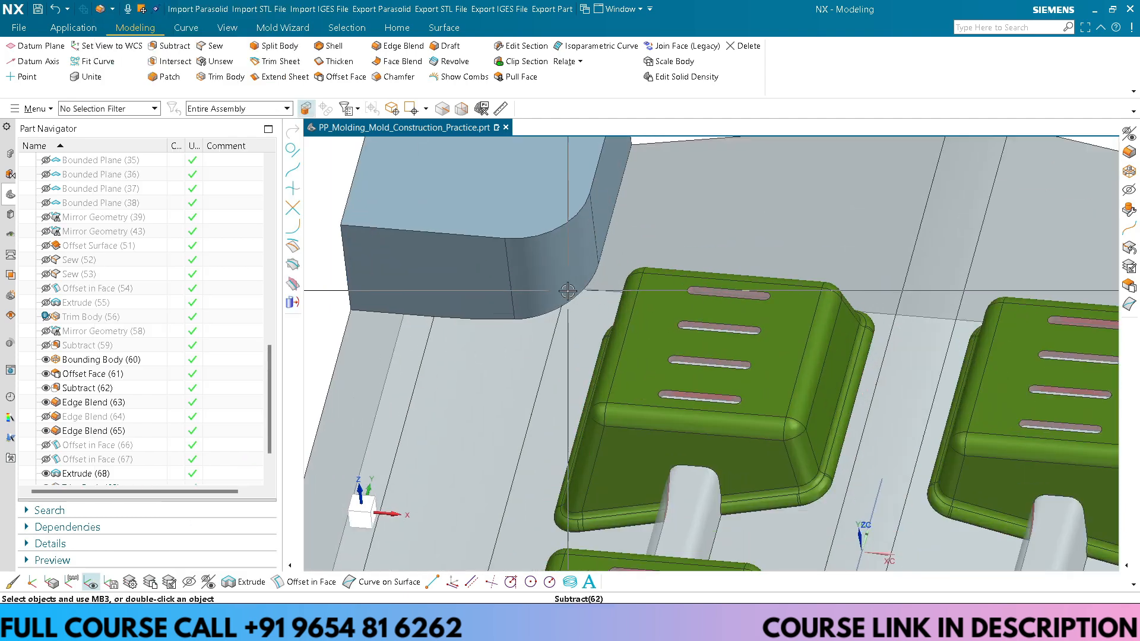
Step: Extend the lower edges of the corner block's sheet walls 65 mm down into the core block, using natural curvature
mouse_move(569, 291)
middle_down()
mouse_move(583, 252)
mouse_move(630, 308)
middle_up()
key(e)
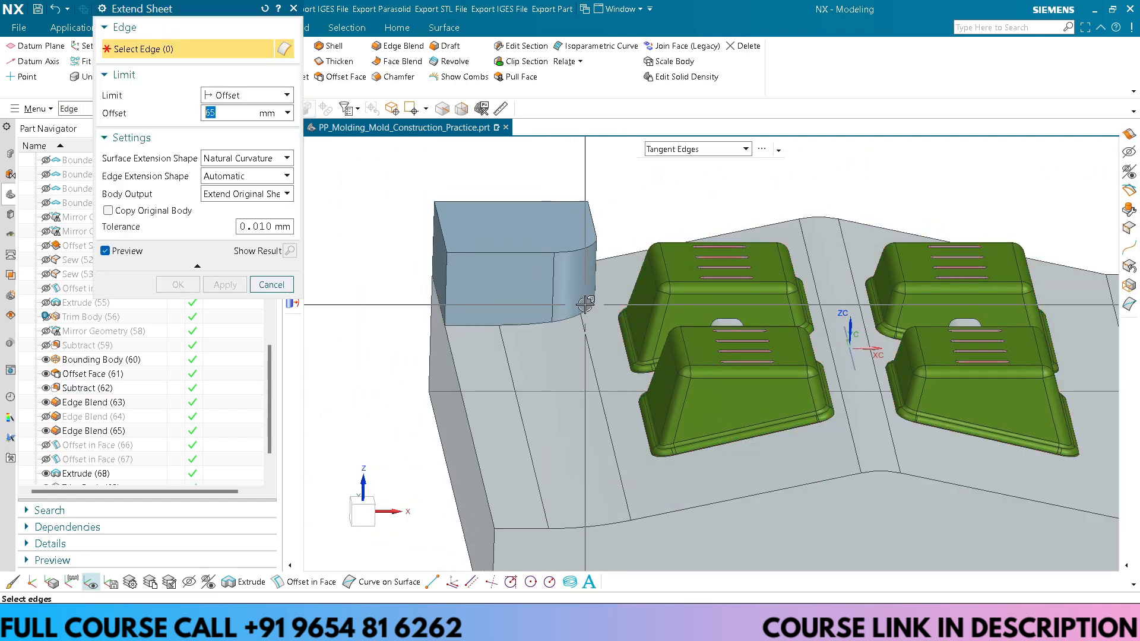
key(w)
click(466, 324)
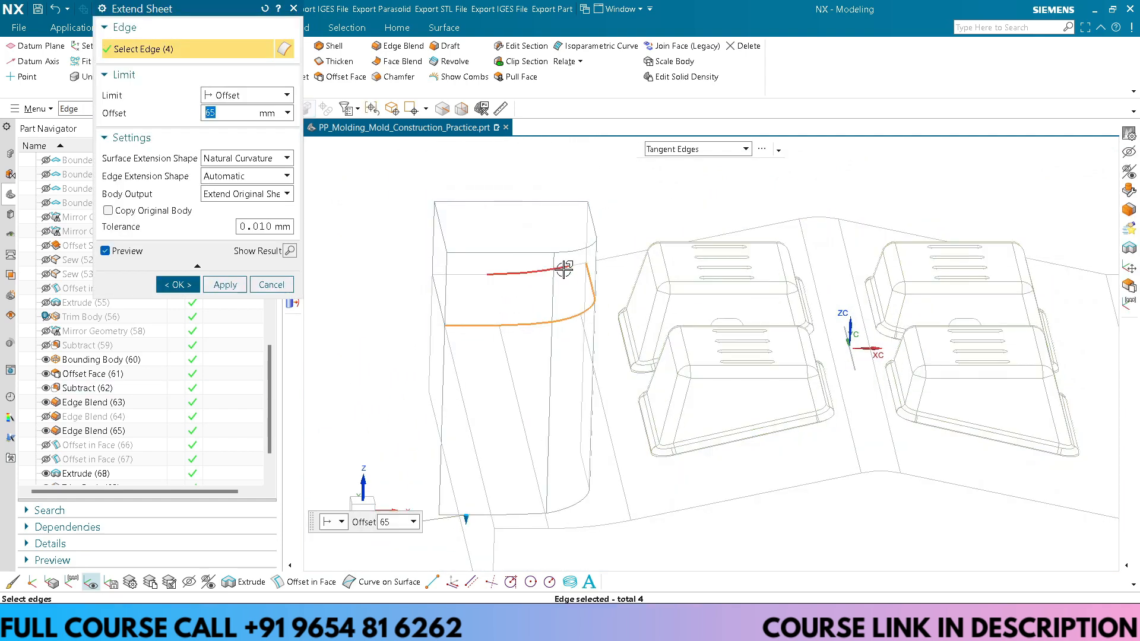
middle_click(367, 283)
right_drag(367, 282, 374, 220)
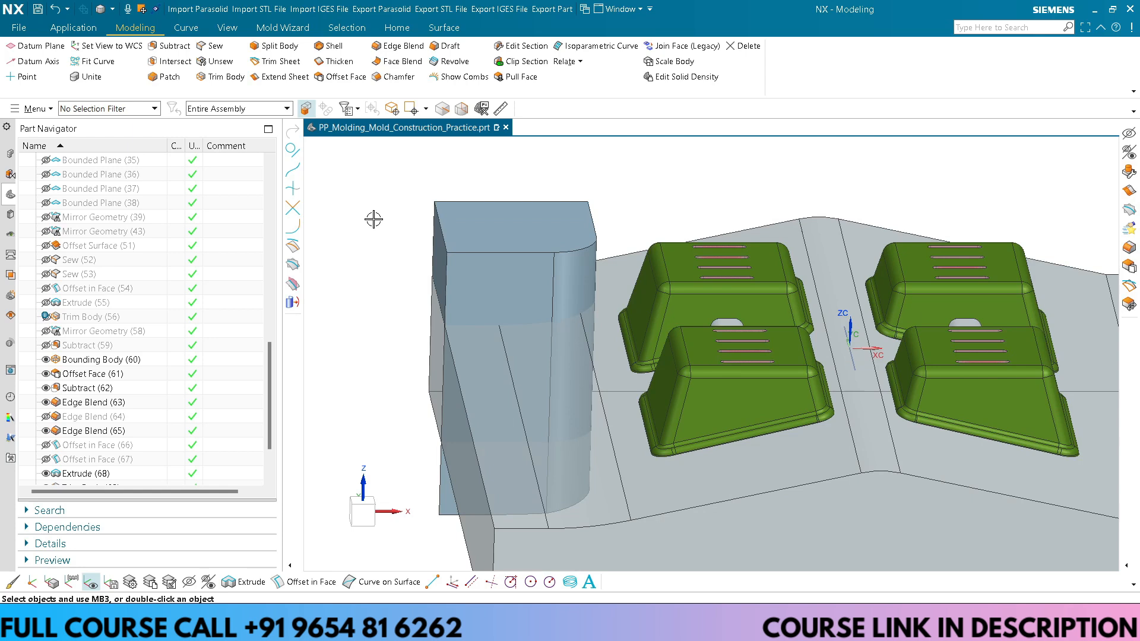
Step: Trim the corner block's extended sheet body at the core block's parting faces with Trim Sheet
key(t)
click(127, 222)
click(520, 270)
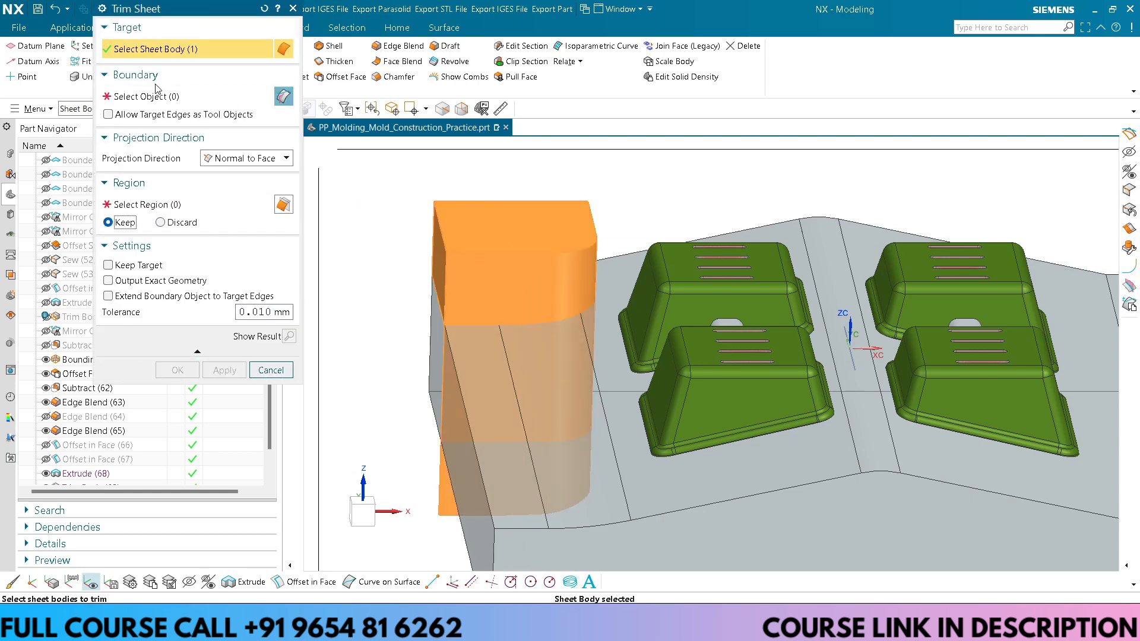
click(184, 98)
middle_drag(581, 223, 570, 229)
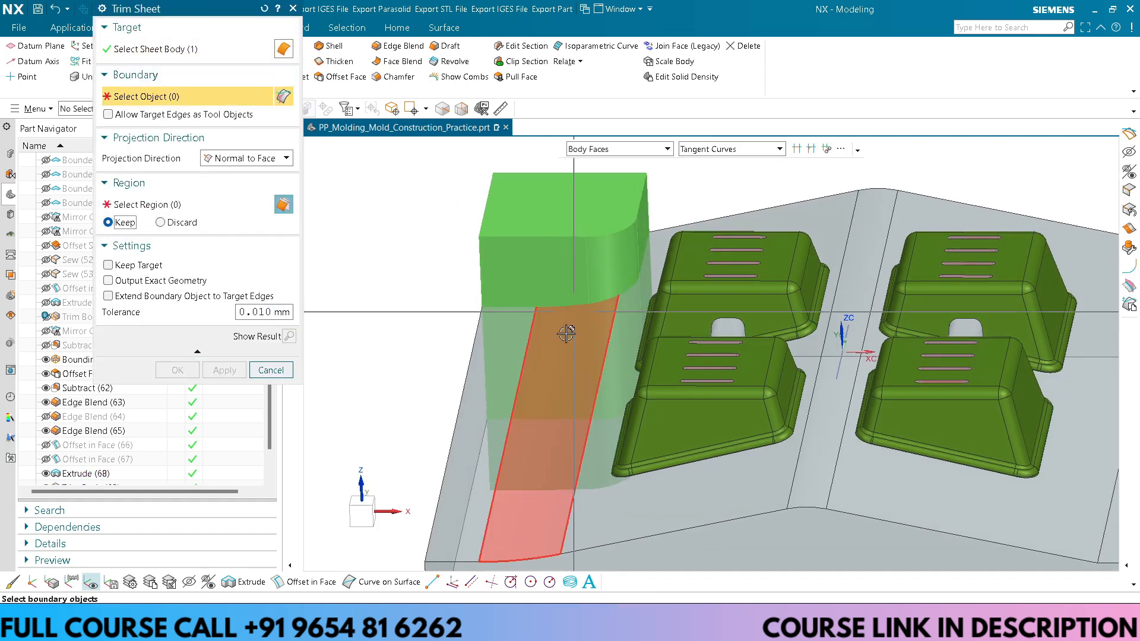
click(560, 351)
click(177, 370)
Step: Measure the minimum distance between the corner block's blended face and the nearest molded part's rounded corner
mouse_move(530, 323)
middle_down()
mouse_move(607, 326)
mouse_move(523, 313)
middle_up()
shift+middle_drag(623, 268, 581, 333)
scroll(653, 203, down, 2)
key(ctrl+alt+t)
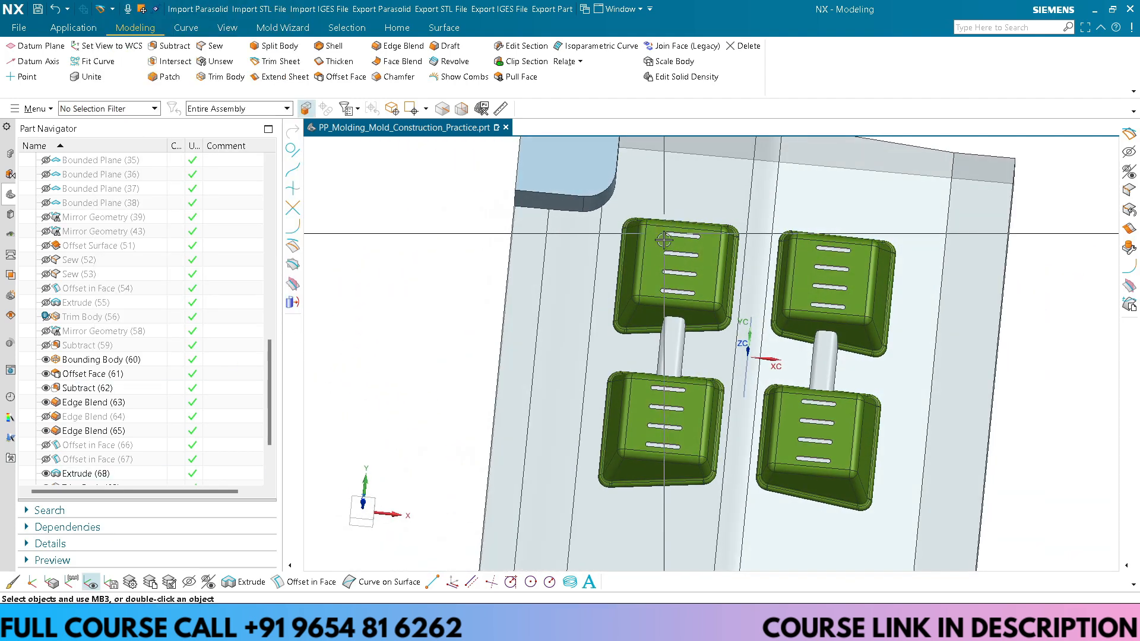
middle_drag(558, 300, 620, 310)
click(620, 310)
middle_drag(597, 351, 640, 367)
scroll(689, 368, up, 4)
scroll(689, 368, up, 4)
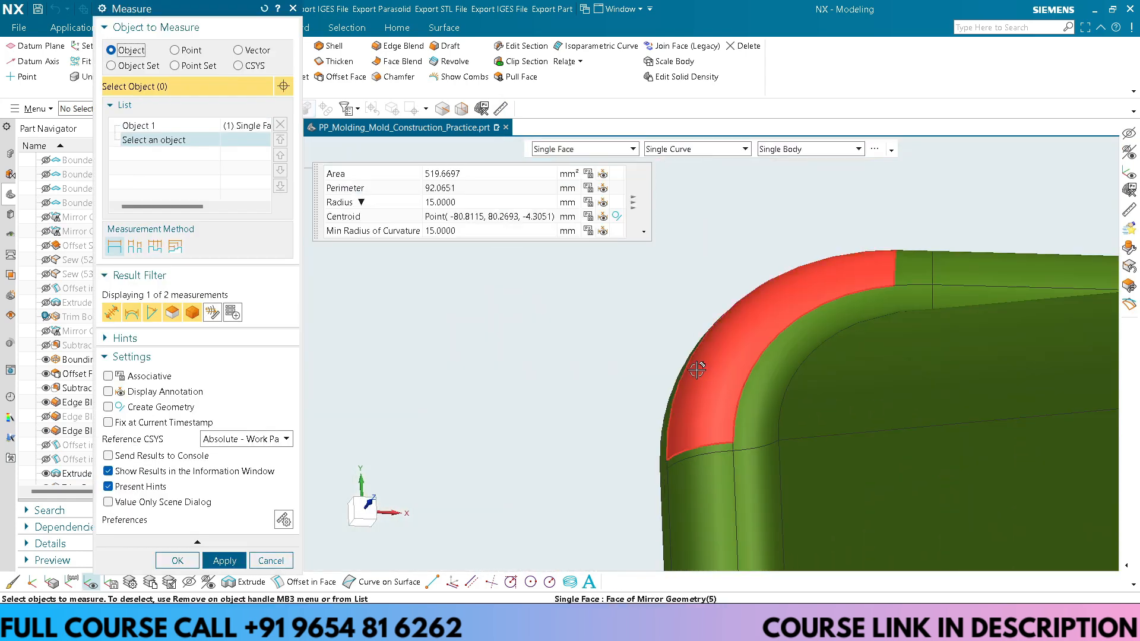
click(663, 385)
scroll(630, 324, down, 5)
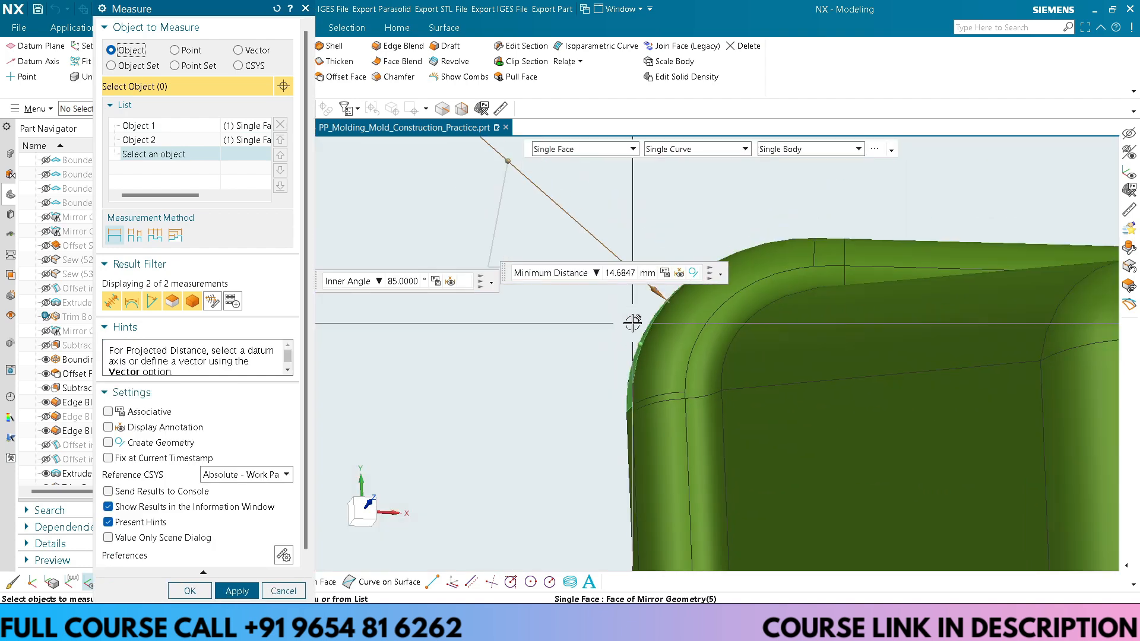
scroll(639, 238, down, 8)
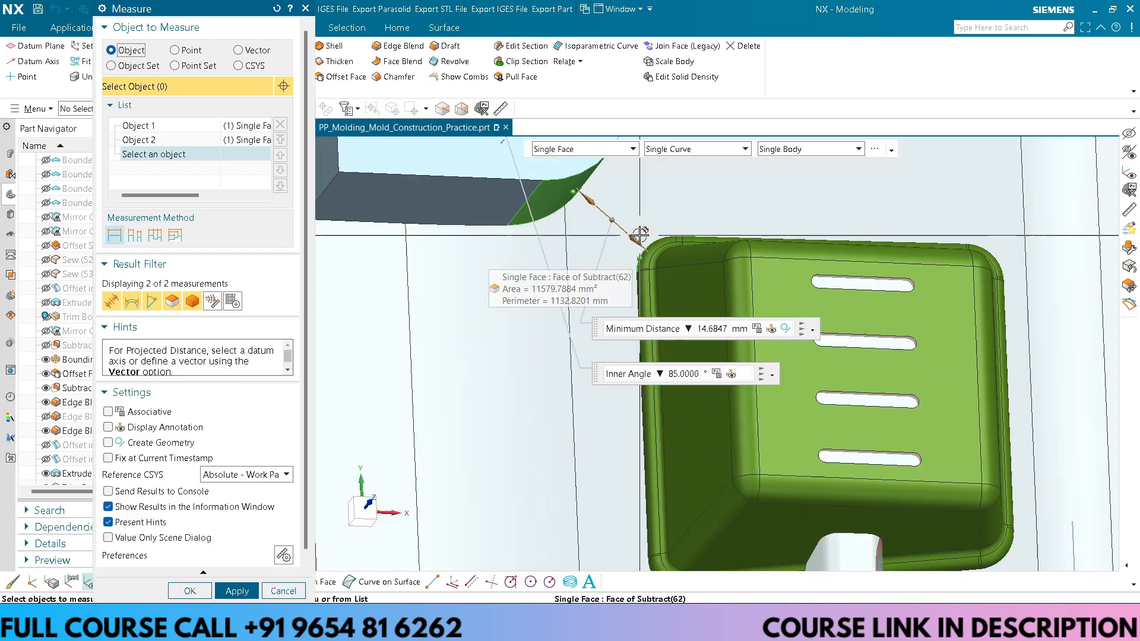
key(Escape)
Step: Reopen the 15 mm edge blend on the corner block's inner vertical edge for editing and accept it
scroll(604, 264, down, 4)
middle_drag(593, 267, 579, 292)
key(F8)
shift+middle_drag(577, 224, 529, 274)
scroll(533, 303, up, 2)
double_click(569, 328)
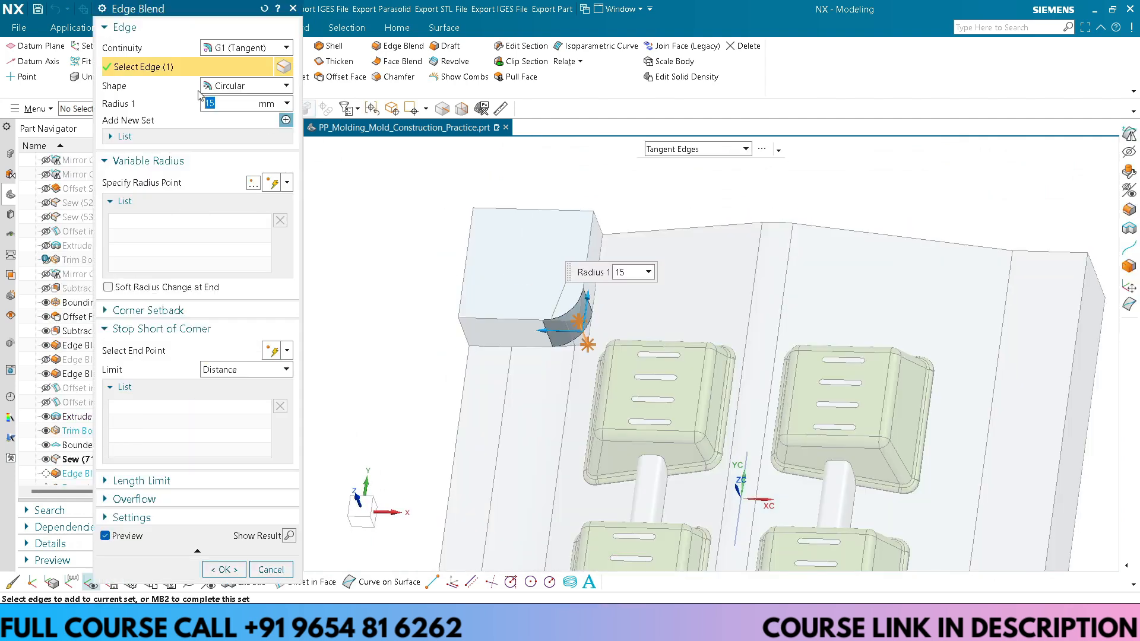
middle_click(473, 221)
middle_click(553, 276)
Step: Examine the blended corner block's height and fit on the core from the front and at an angle
scroll(566, 299, down, 4)
middle_drag(584, 310, 607, 292)
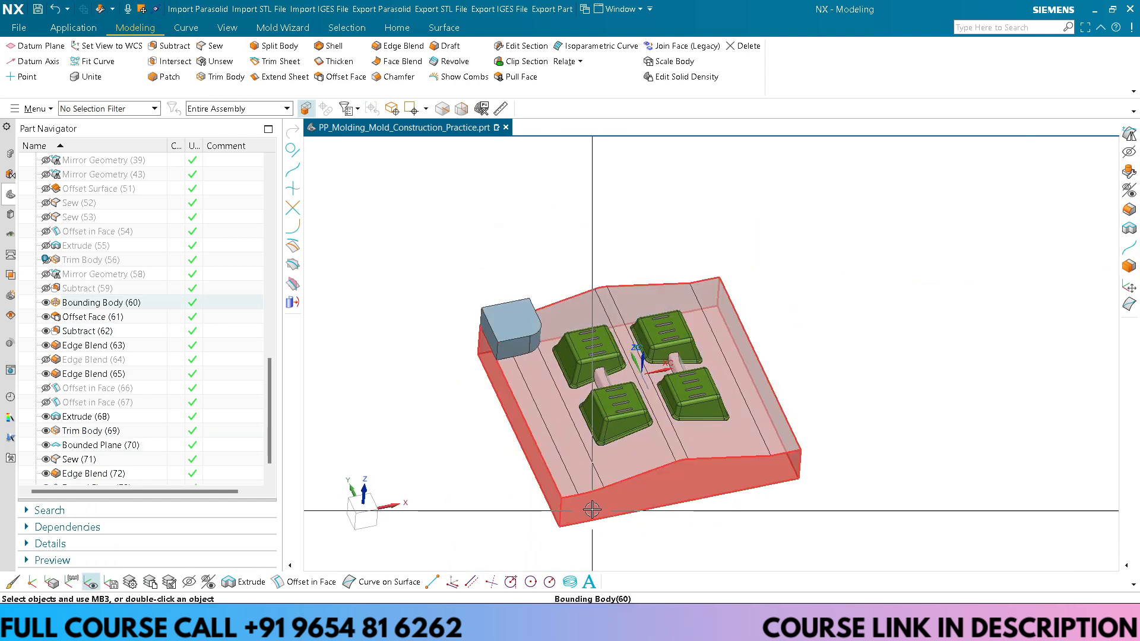
scroll(514, 317, up, 4)
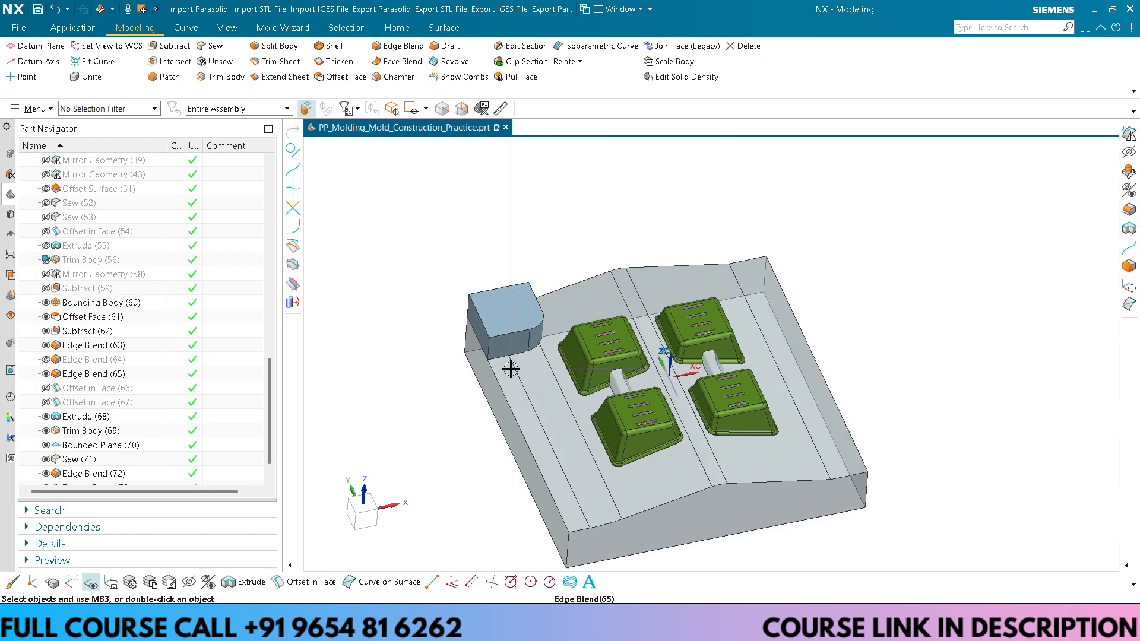
scroll(514, 316, down, 4)
middle_drag(514, 317, 484, 338)
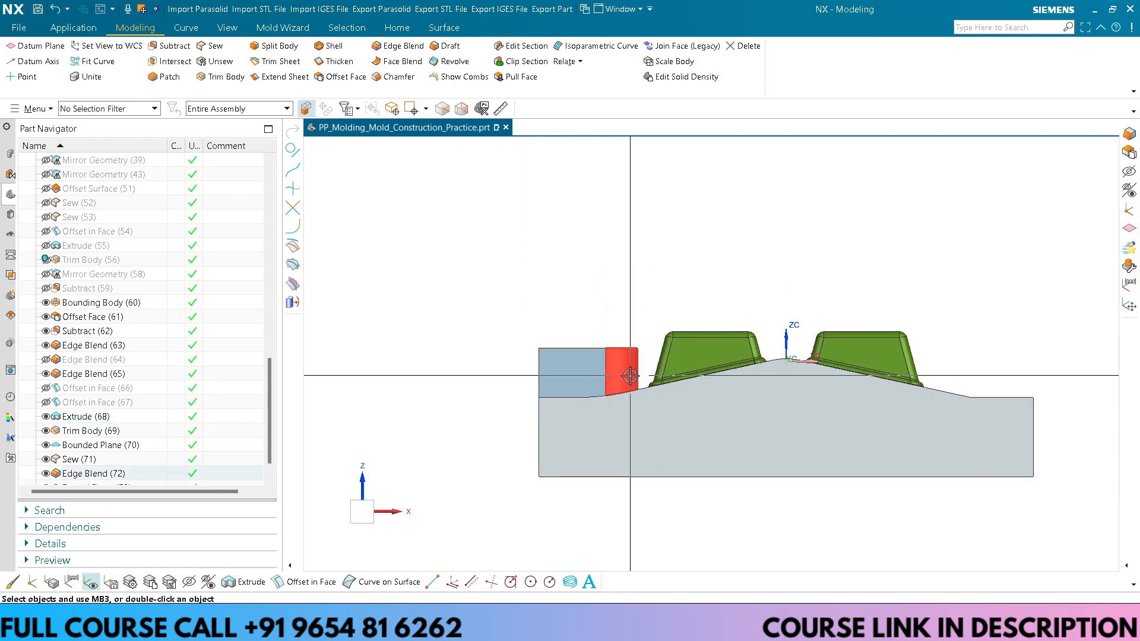
scroll(632, 380, up, 3)
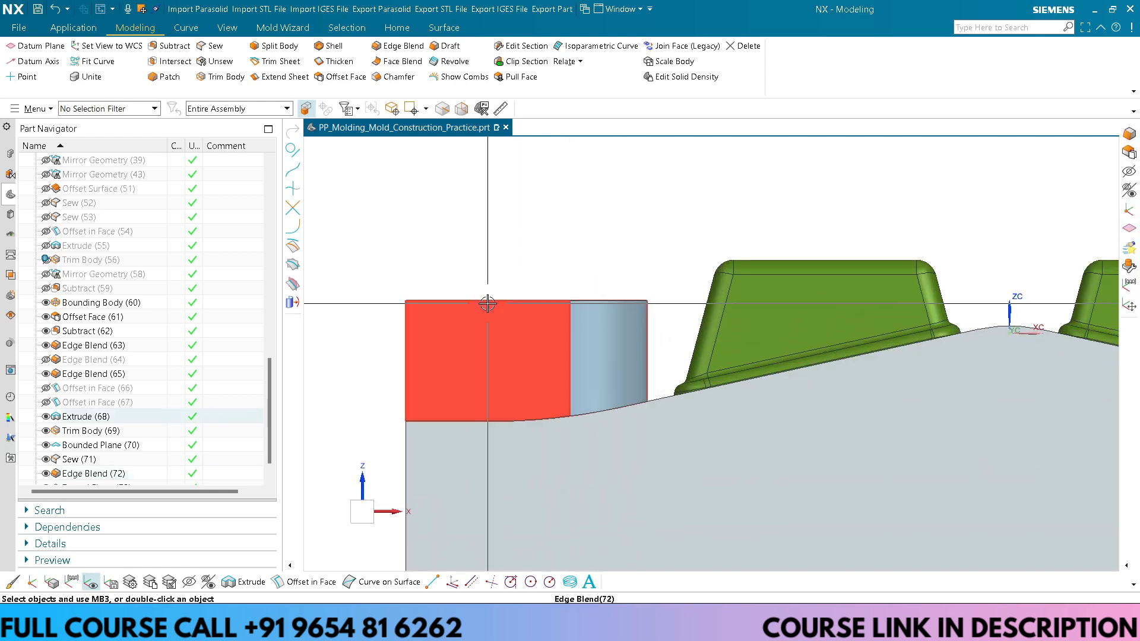
scroll(617, 324, down, 2)
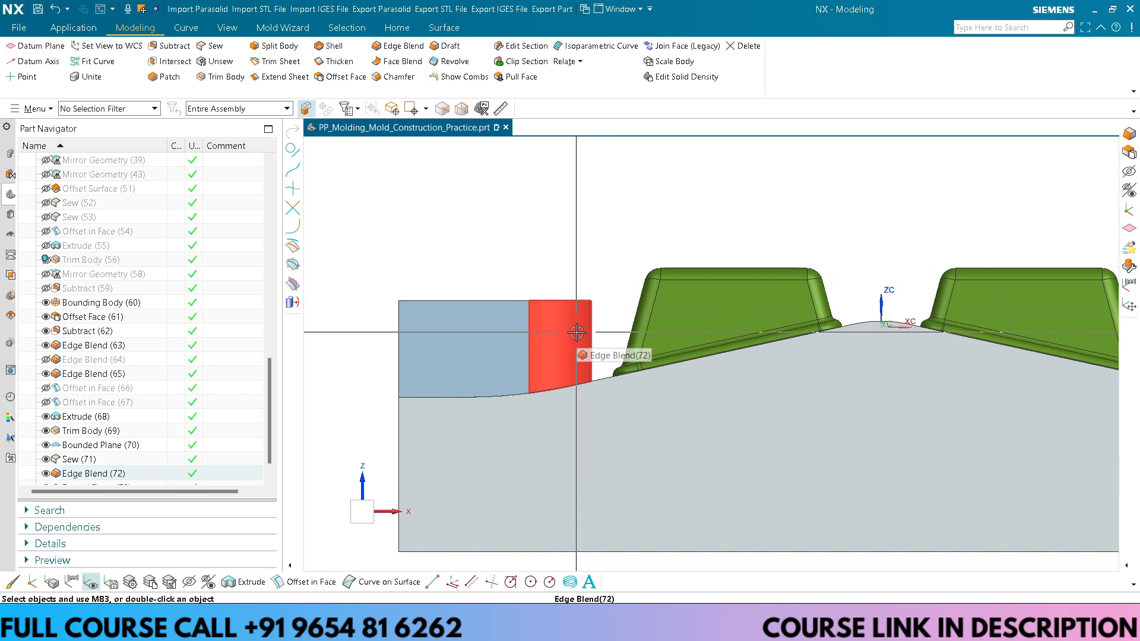
middle_drag(576, 333, 629, 315)
right_click(525, 226)
click(505, 240)
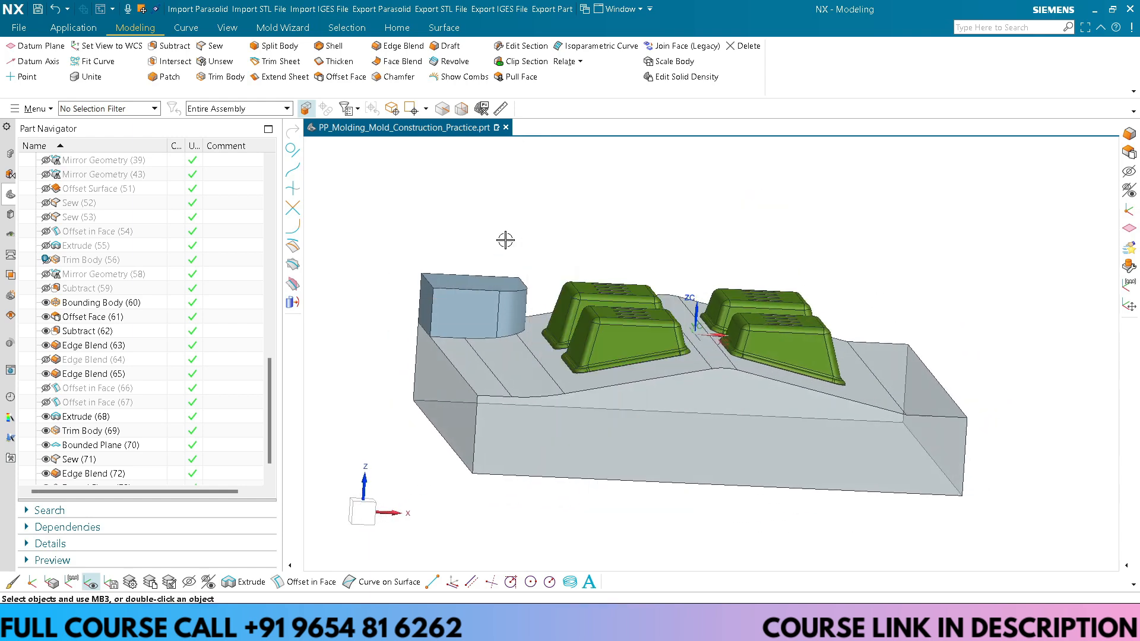
Step: Mirror the corner block about the YC-ZC plane, and mirror both blocks about the XC-ZC plane to fill all four corners
drag(529, 252, 514, 254)
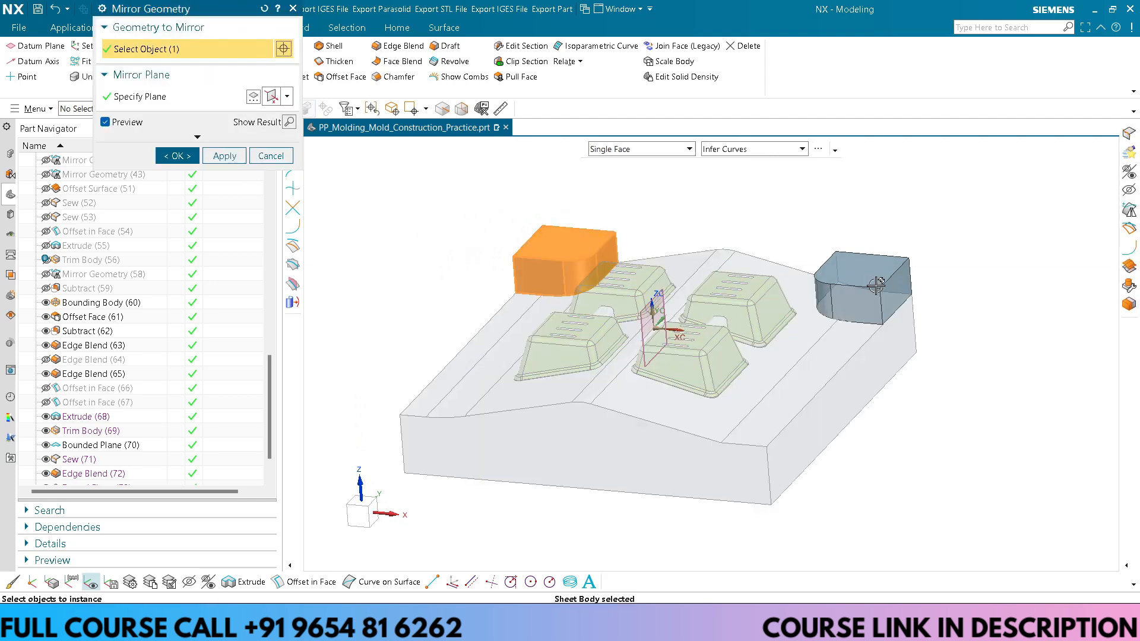
click(874, 286)
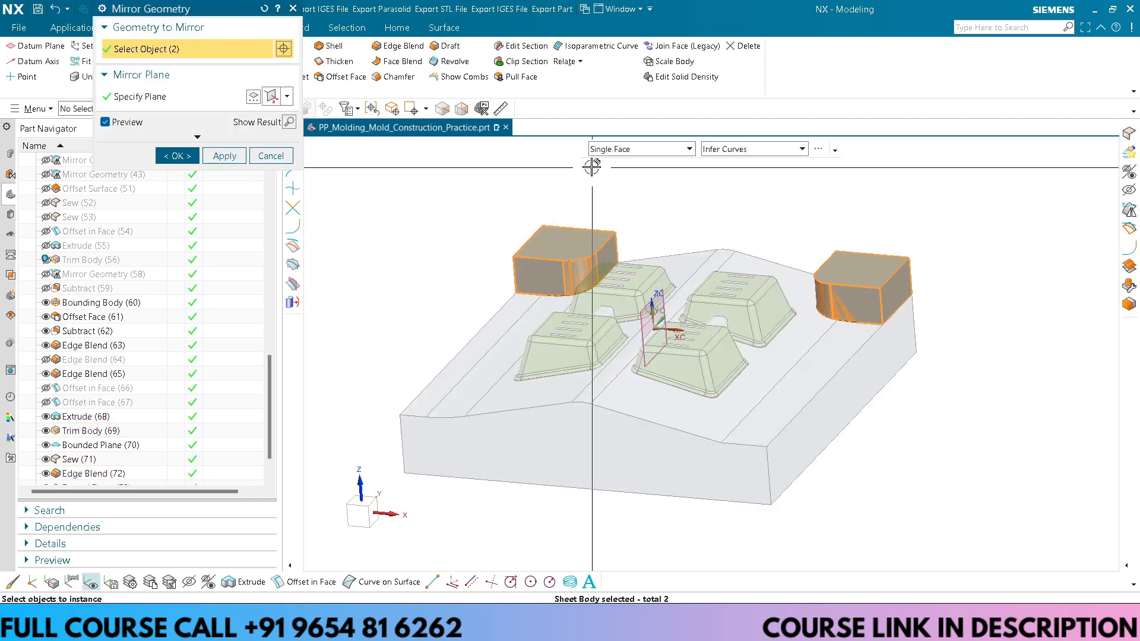
click(287, 96)
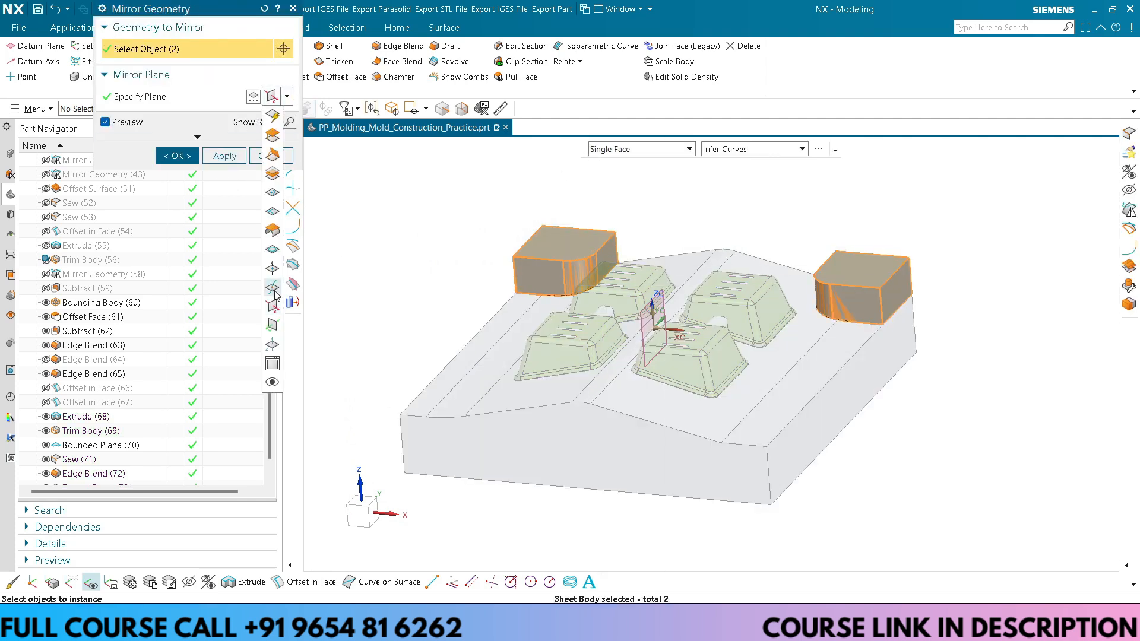
click(274, 333)
middle_click(412, 309)
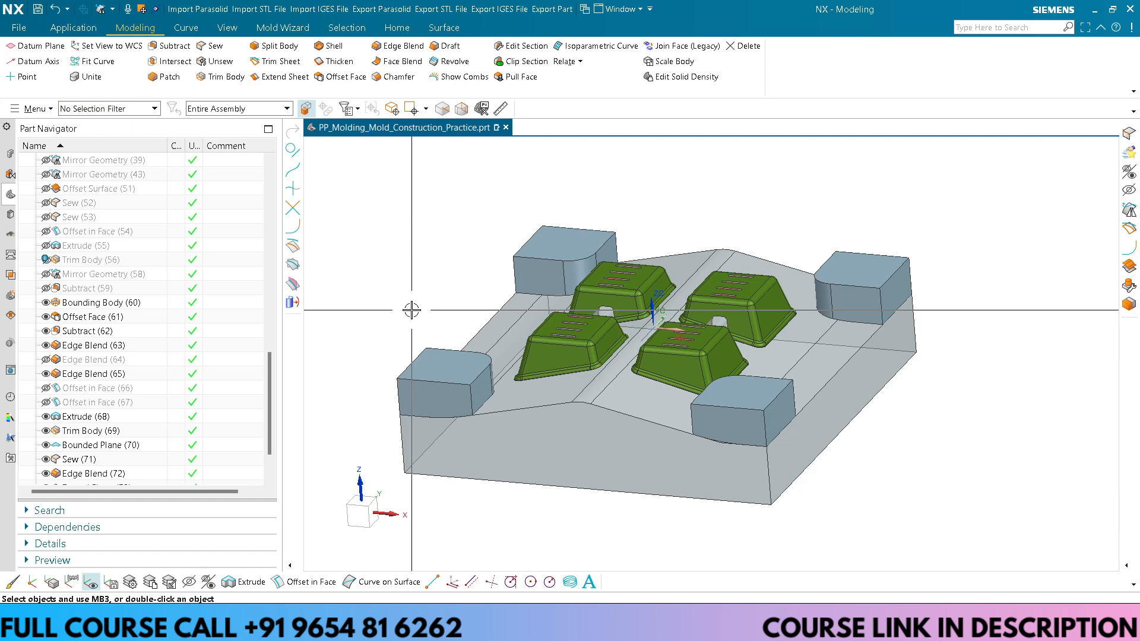
Step: Set the translucency of the core's solid body to 0 in its object display settings
scroll(629, 315, up, 6)
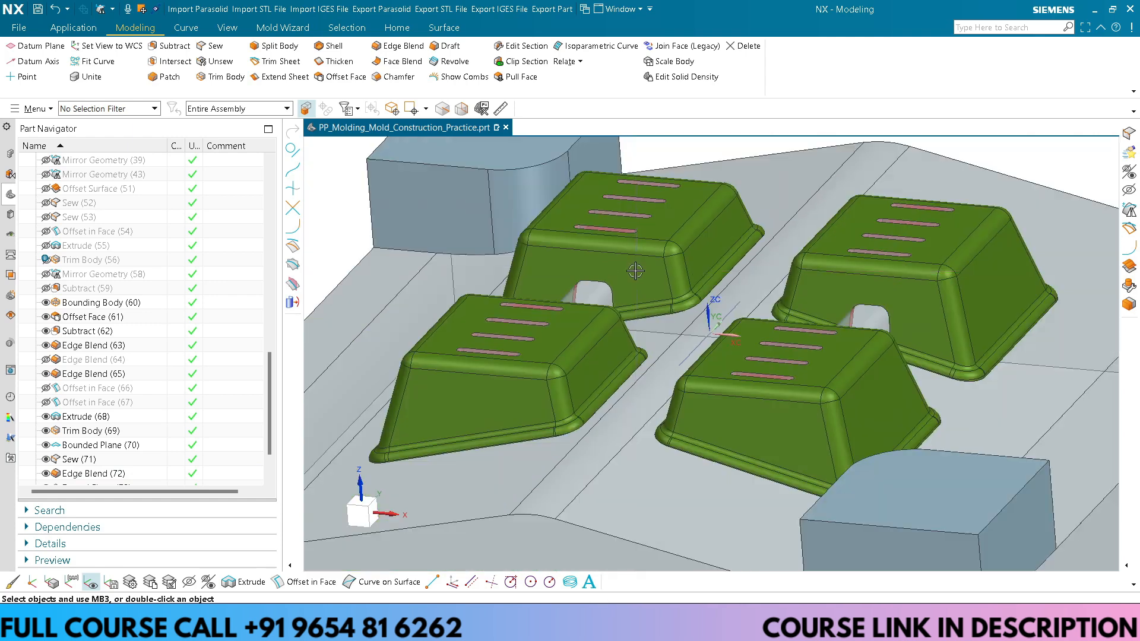
middle_drag(635, 271, 597, 289)
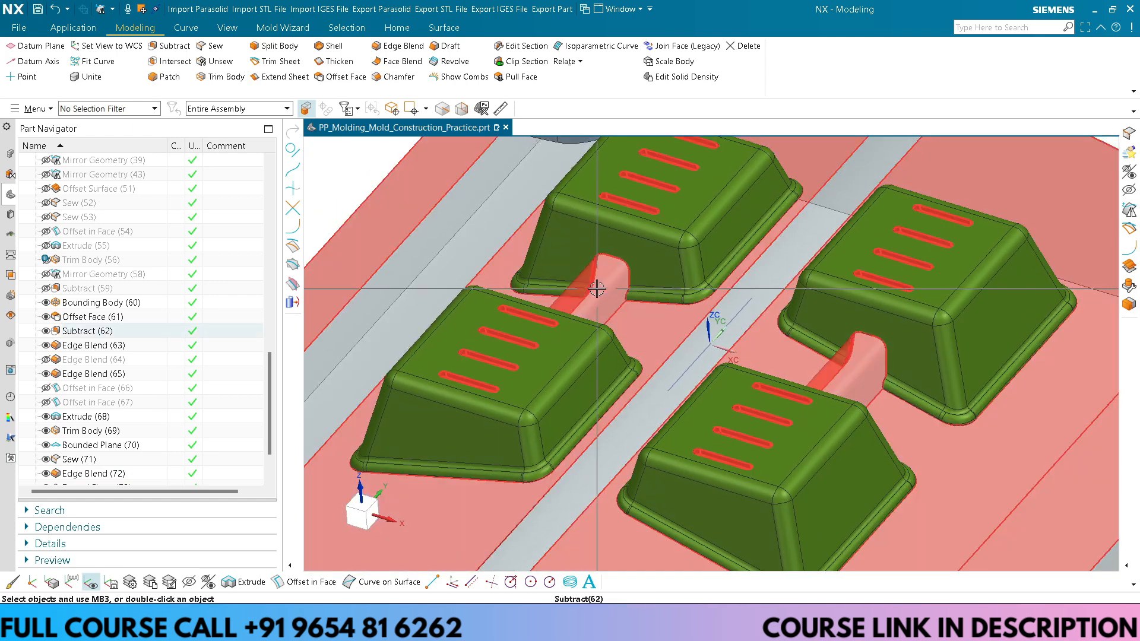
scroll(597, 288, down, 1)
key(ctrl+j)
click(602, 295)
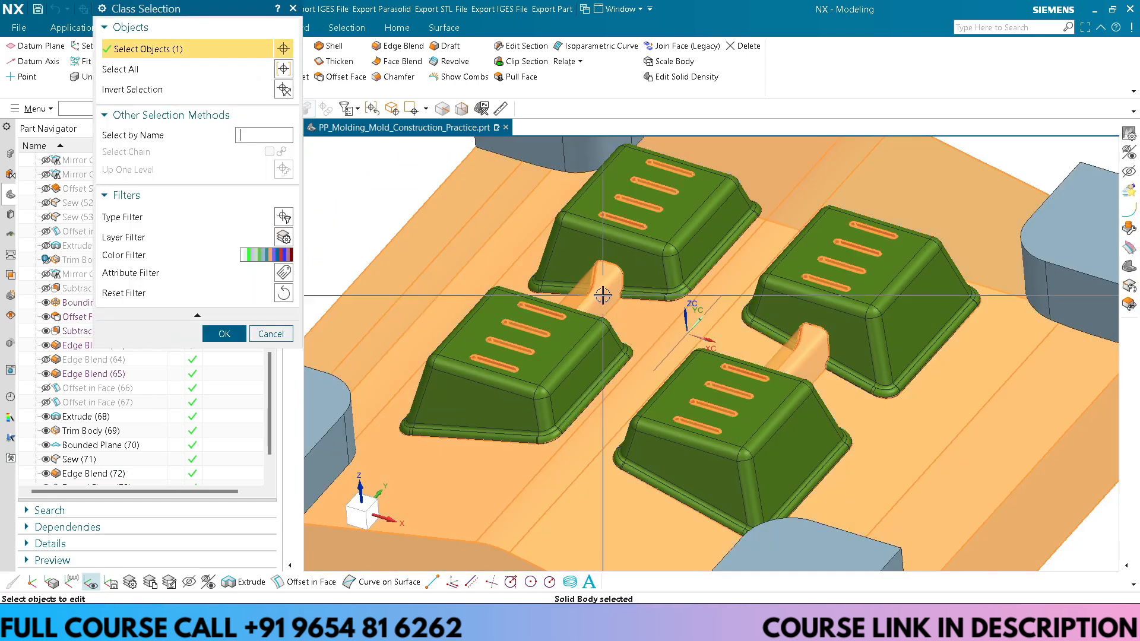
middle_click(625, 212)
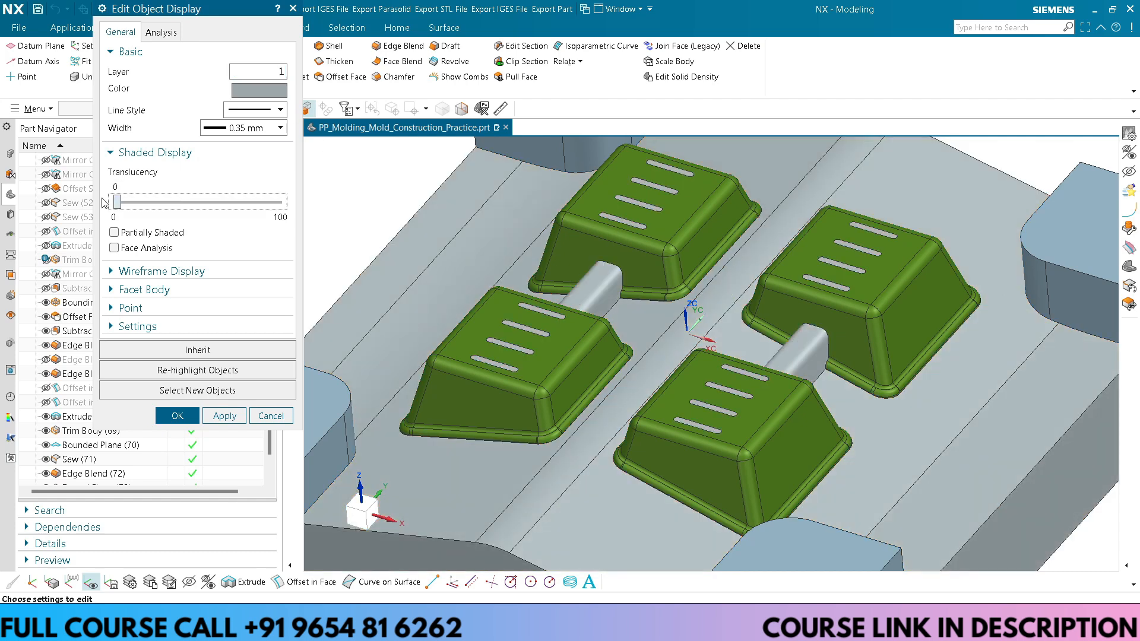
middle_click(637, 287)
Step: Measure the angle between the side edge of the core's connecting rib at the molded part and the vertical axis
scroll(642, 297, up, 2)
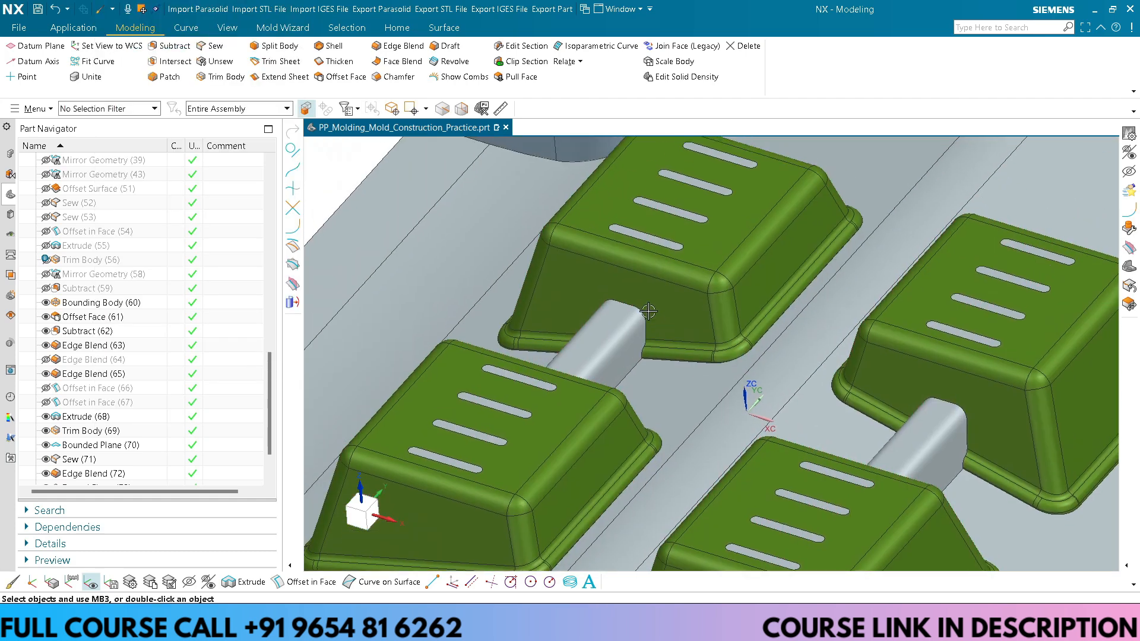
click(500, 110)
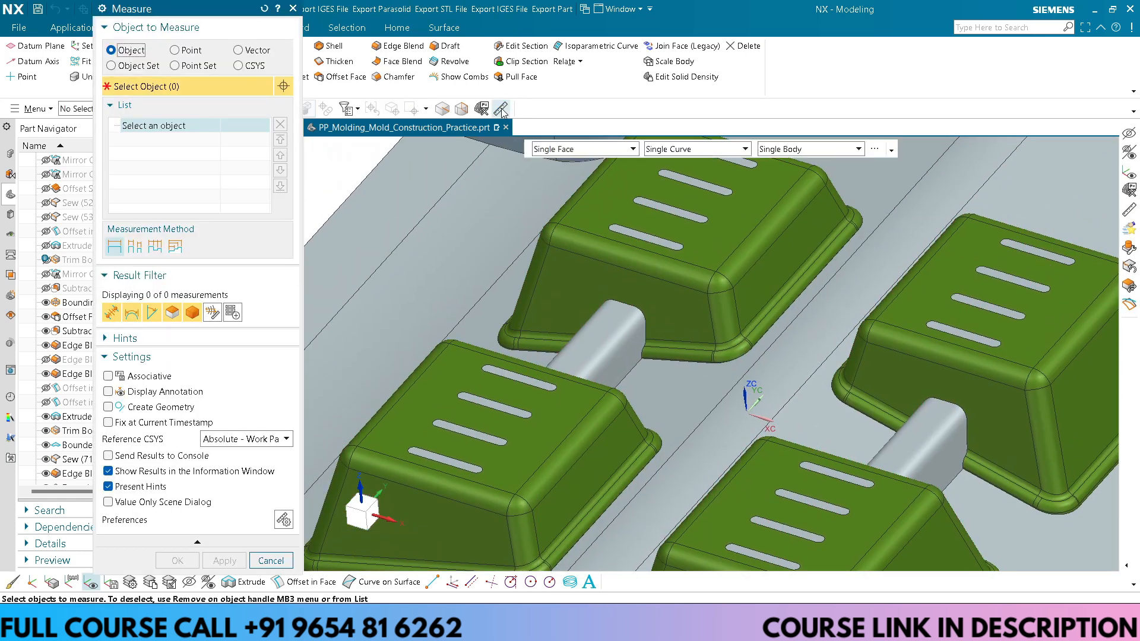
click(238, 50)
scroll(644, 317, up, 4)
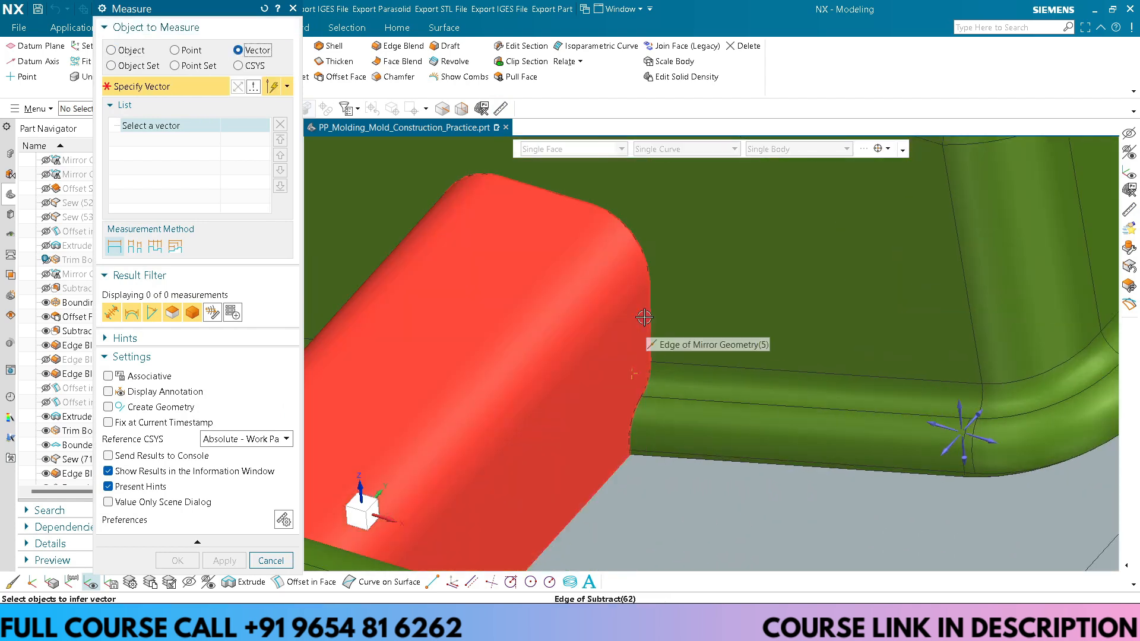
click(649, 305)
scroll(649, 306, down, 5)
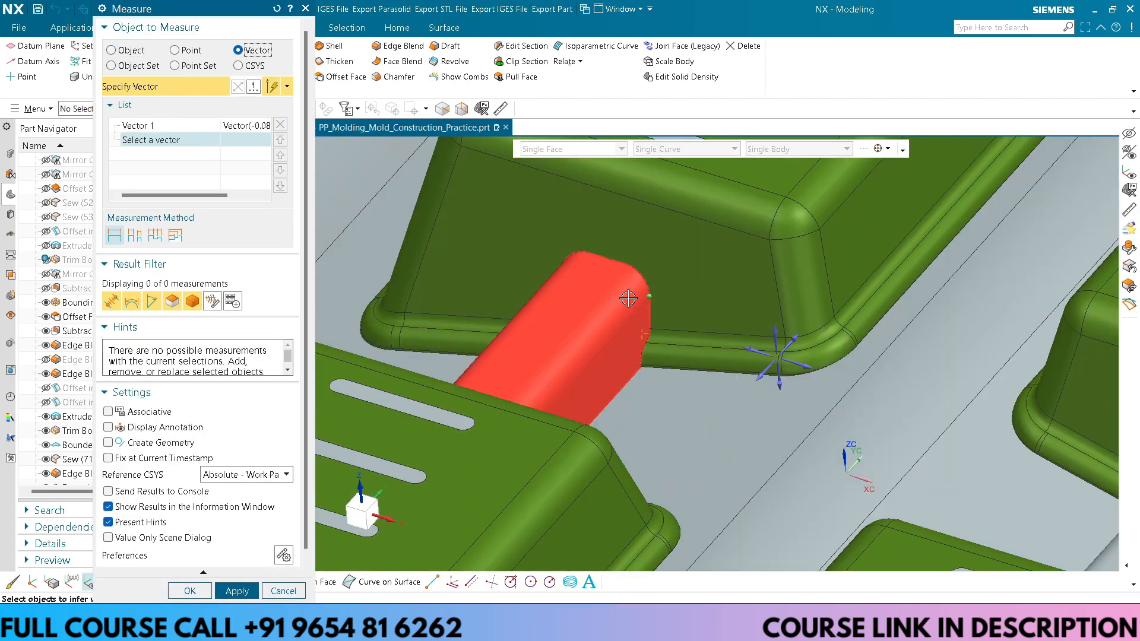
scroll(647, 296, up, 2)
scroll(673, 321, down, 5)
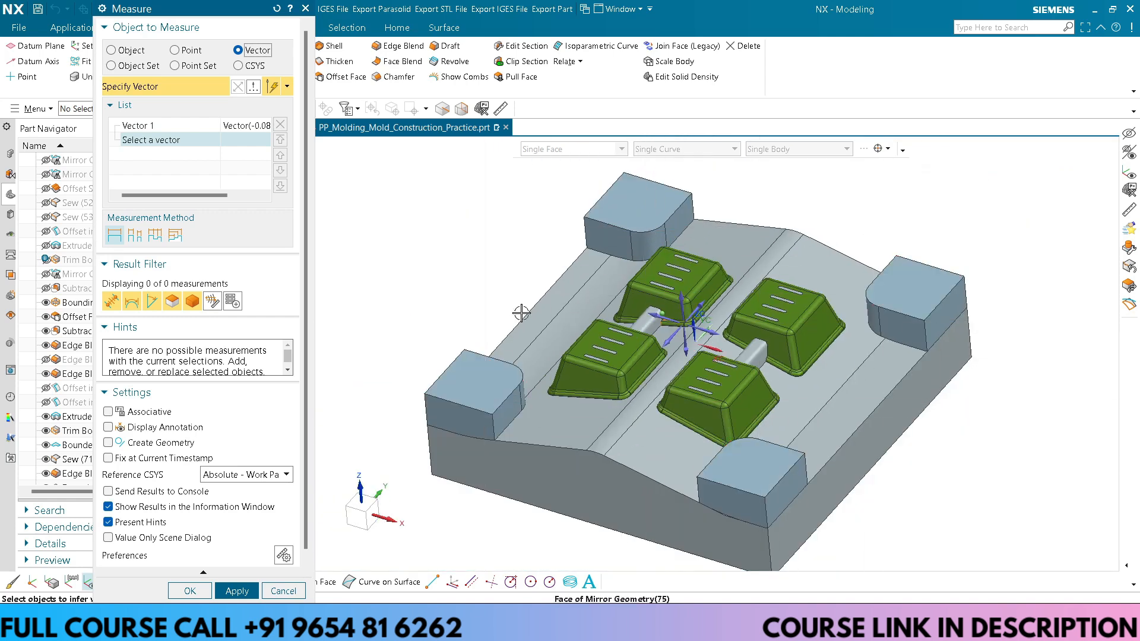
scroll(620, 326, up, 1)
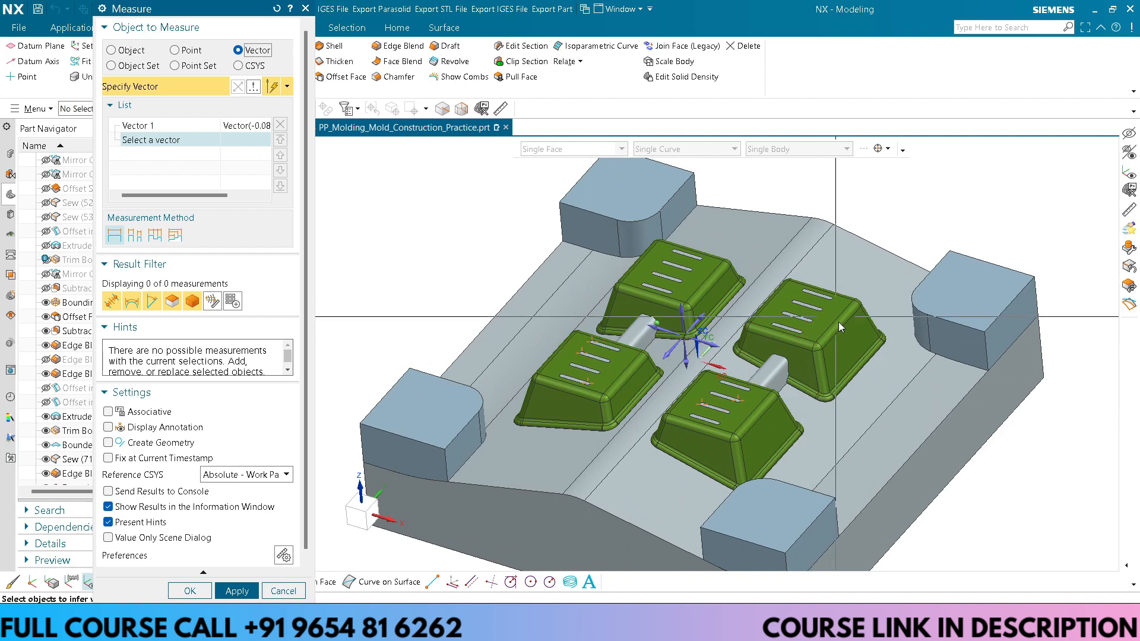
click(684, 315)
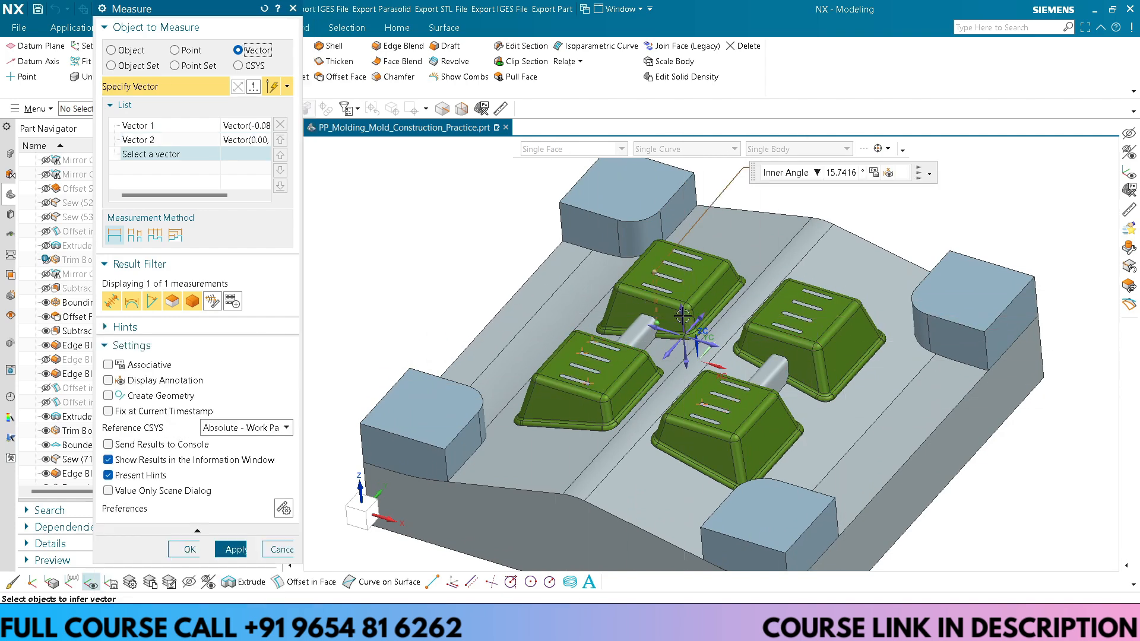
scroll(653, 314, up, 4)
scroll(650, 313, up, 3)
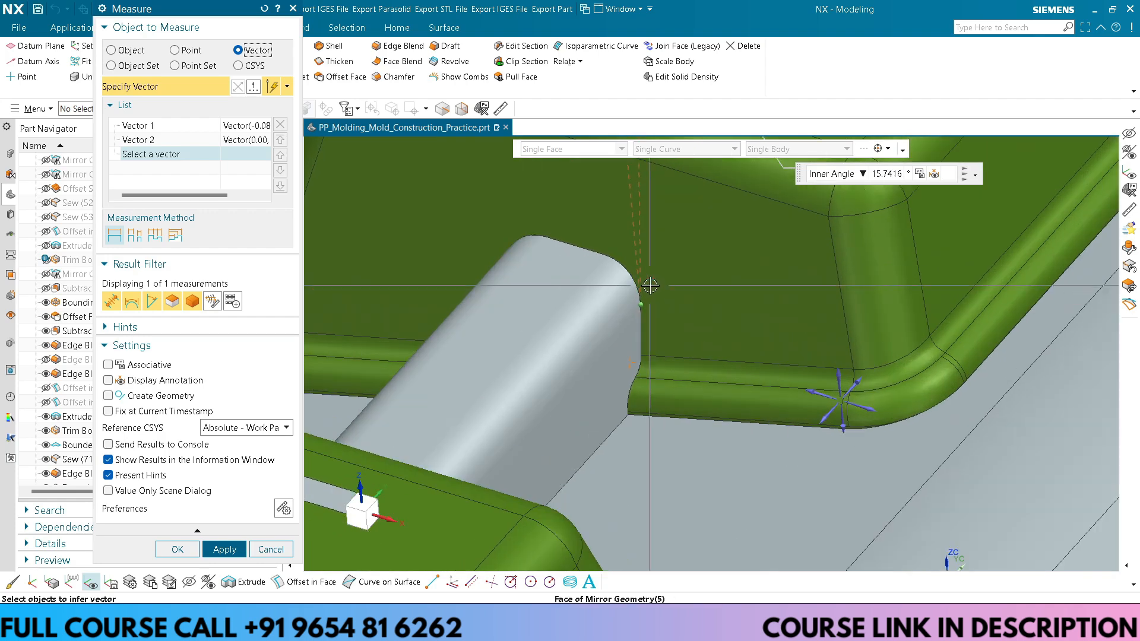
key(Escape)
Step: Hide everything except the molded part at the rear on the negative X side and show it from the front
key(ctrl+f)
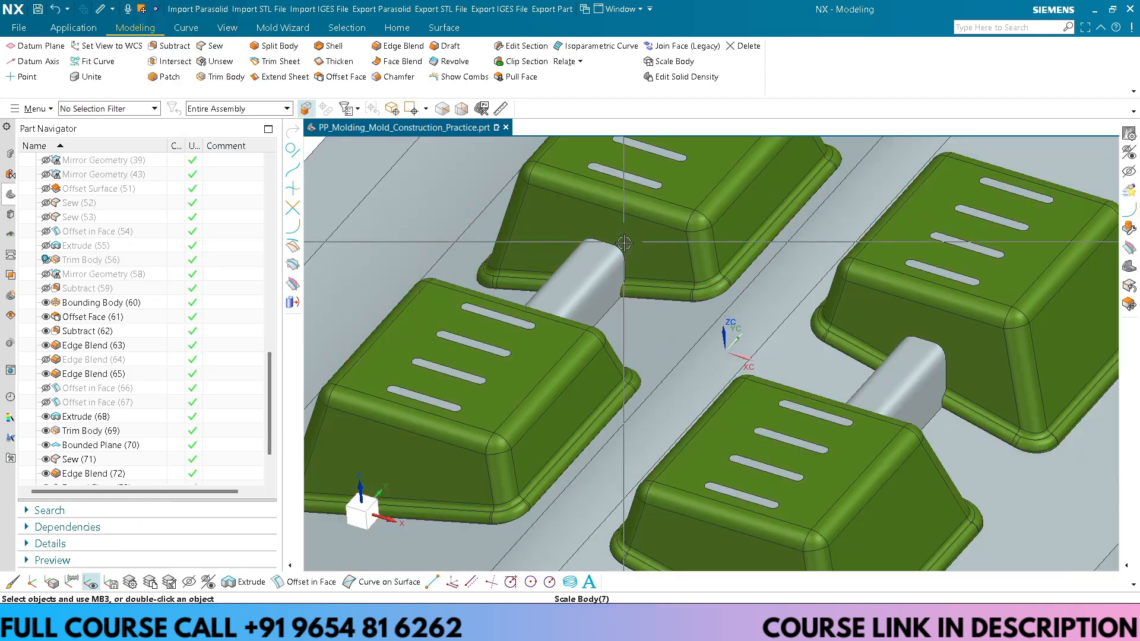
key(ctrl+b)
click(671, 232)
scroll(671, 232, down, 2)
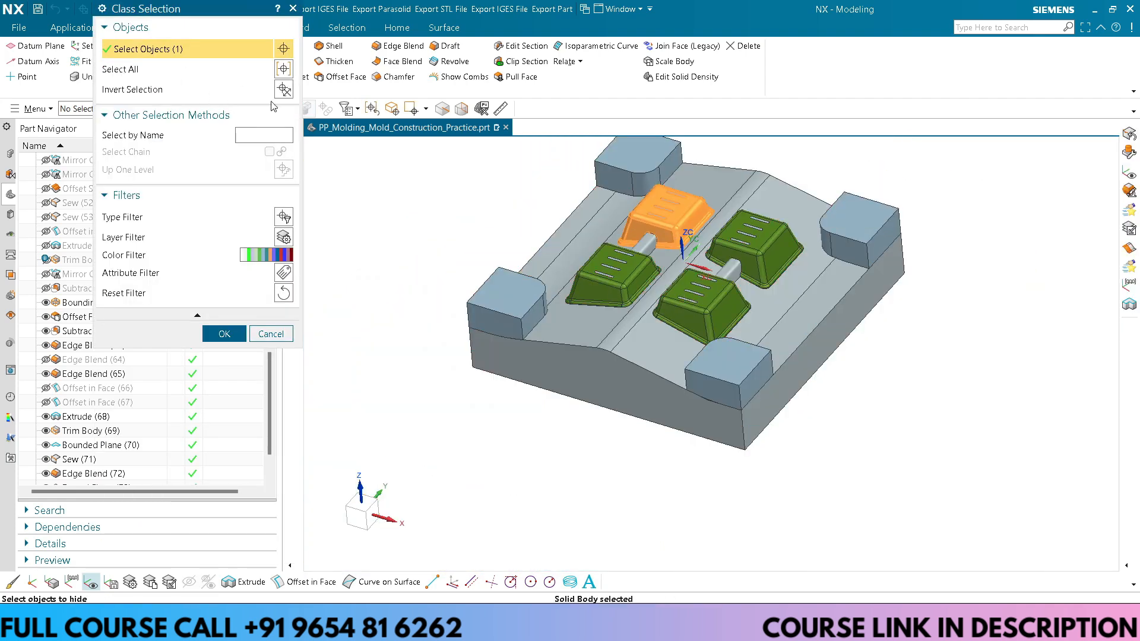
click(284, 90)
middle_click(285, 94)
shift+middle_drag(503, 156, 604, 223)
key(F8)
scroll(649, 308, up, 8)
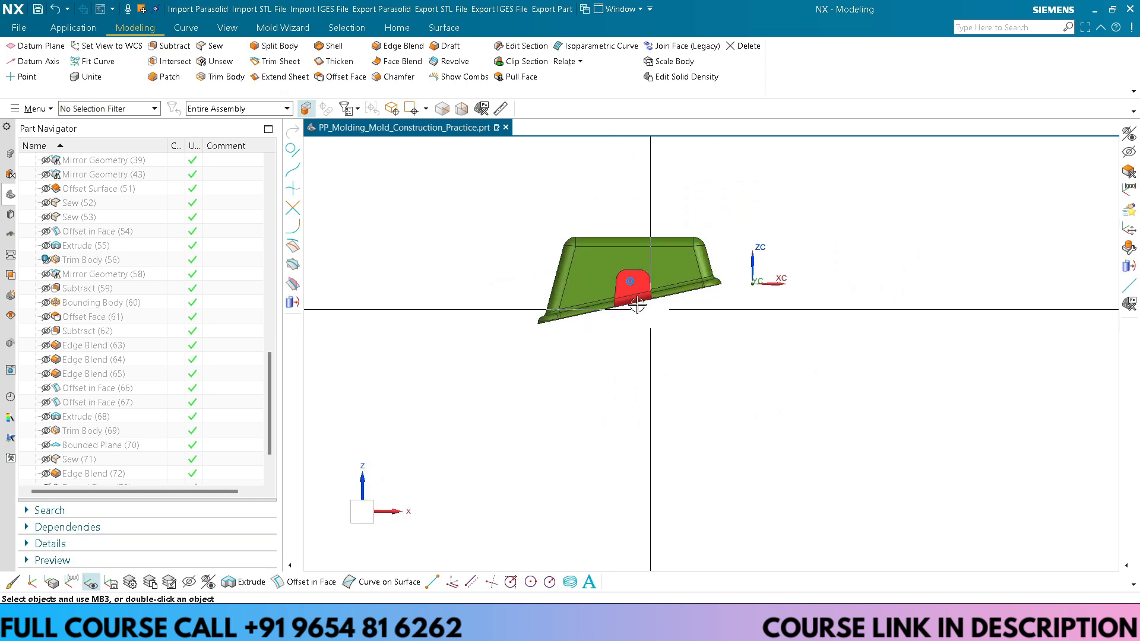
Step: Measure the angle between the side edge of the isolated part's wall cutout and the vertical axis
click(484, 105)
click(238, 50)
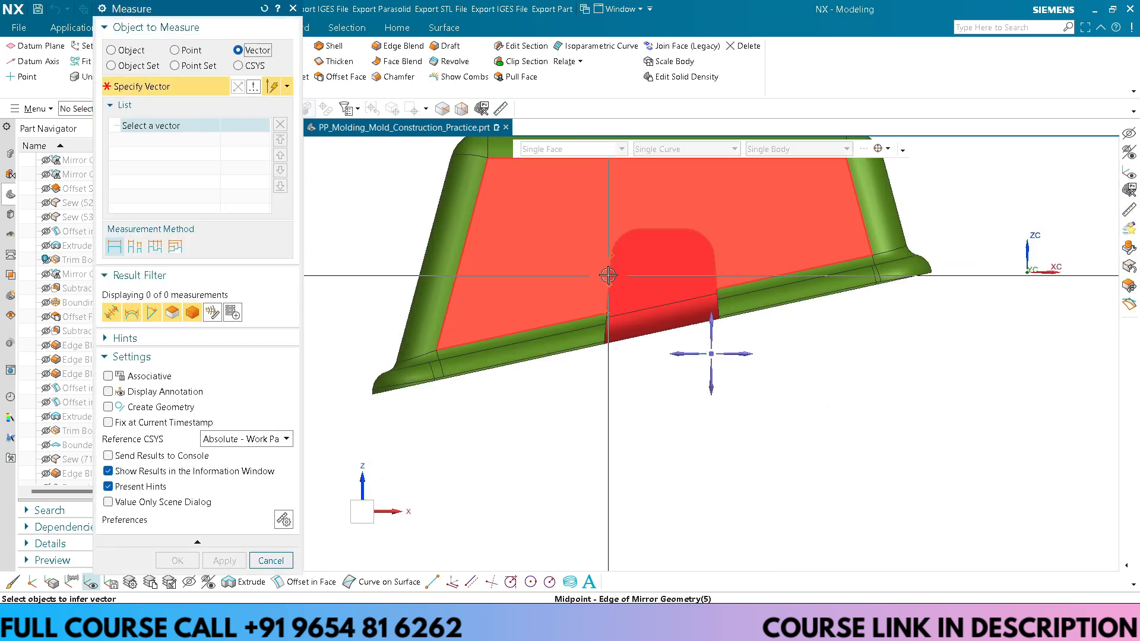
middle_drag(610, 275, 739, 363)
click(740, 372)
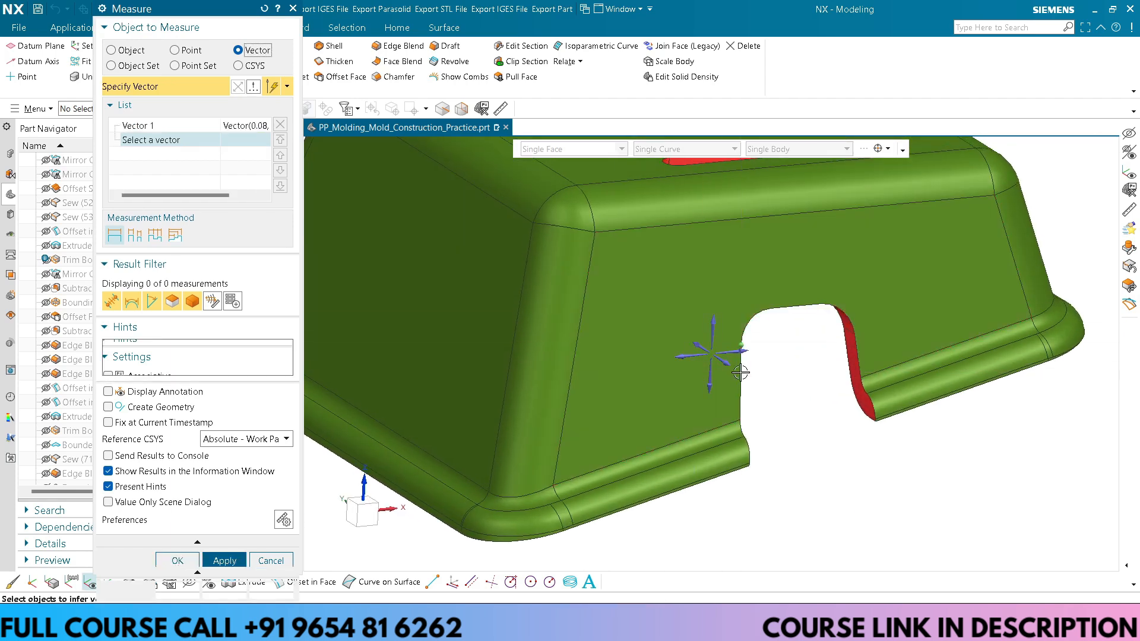
click(714, 326)
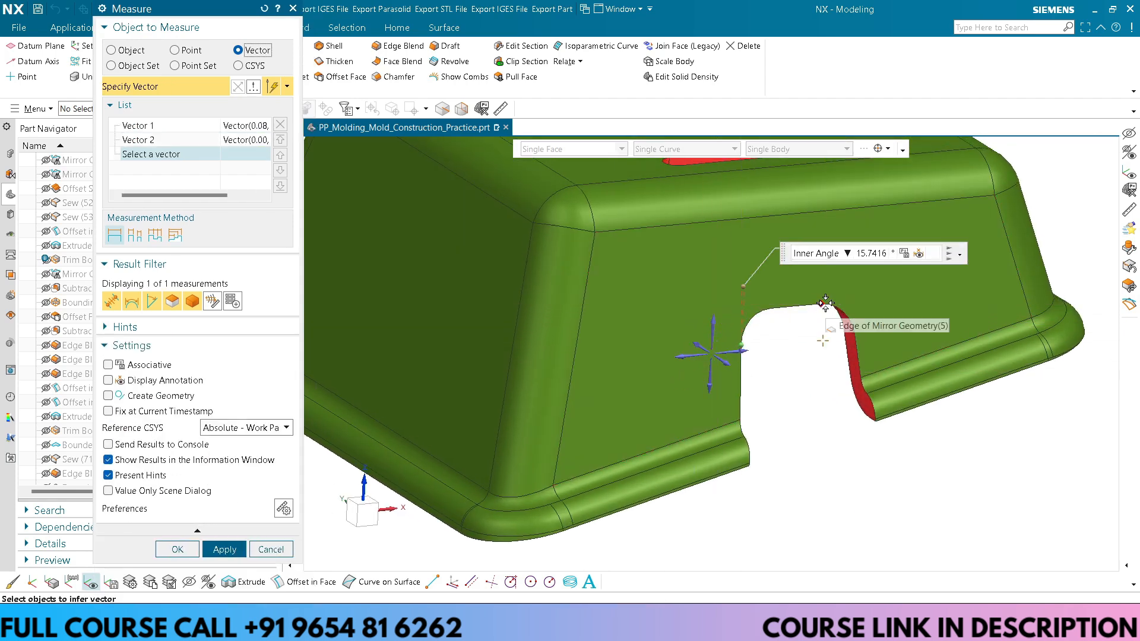
Step: Measure the angle between the end edge of the rearmost slot in the isolated part's top face and the vertical axis
scroll(751, 387, down, 4)
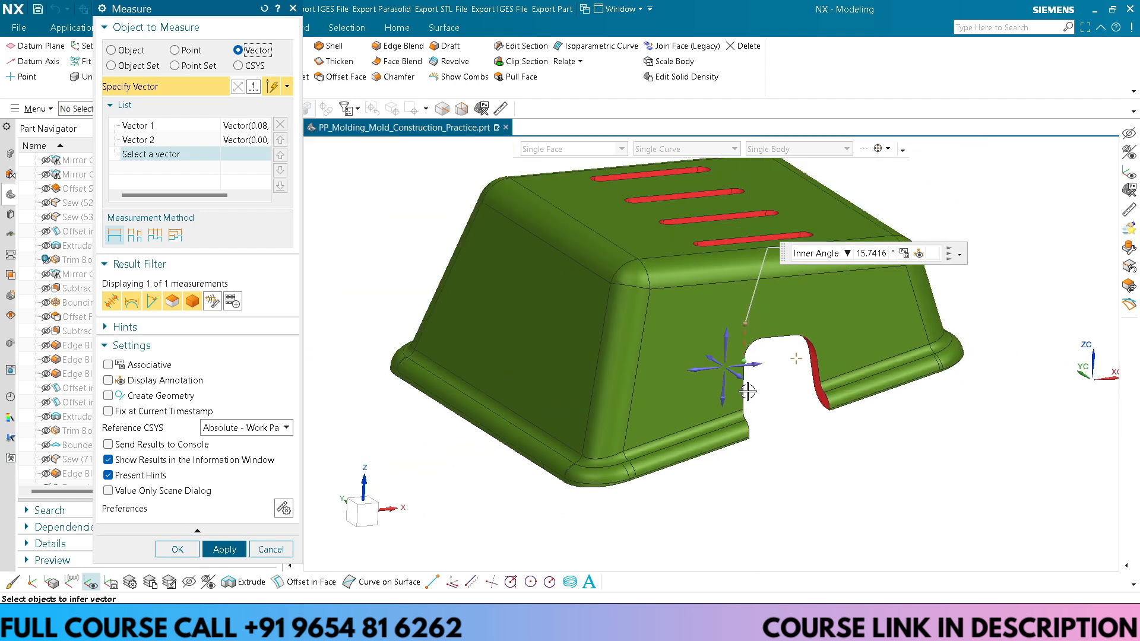
key(Escape)
middle_drag(707, 291, 718, 312)
scroll(718, 312, up, 5)
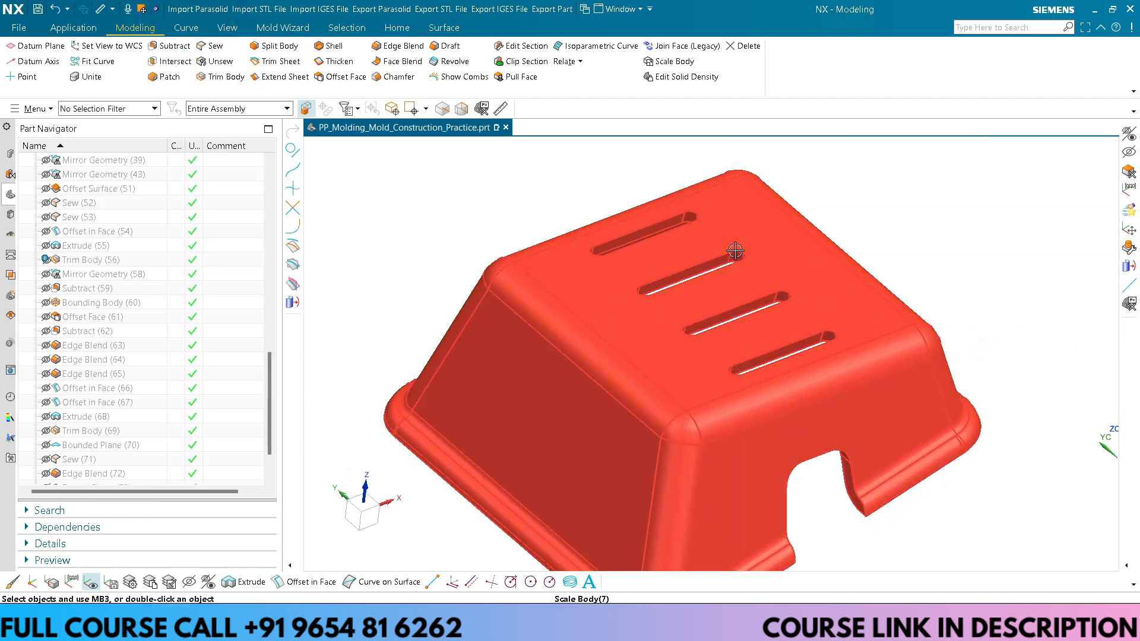
scroll(690, 280, down, 3)
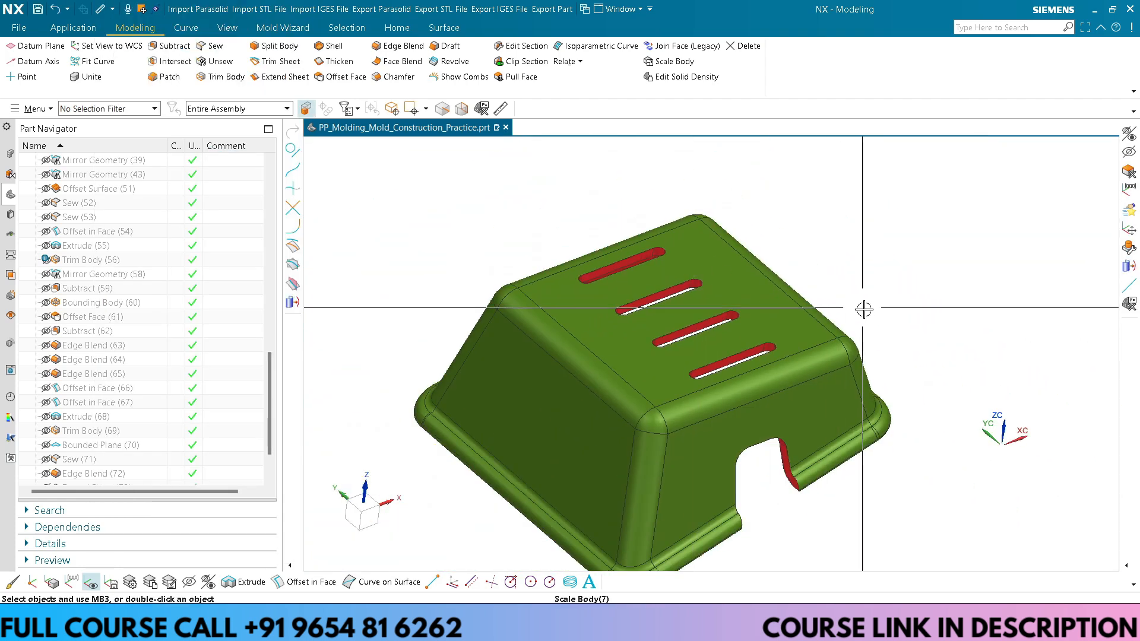
key(ctrl+h)
key(Escape)
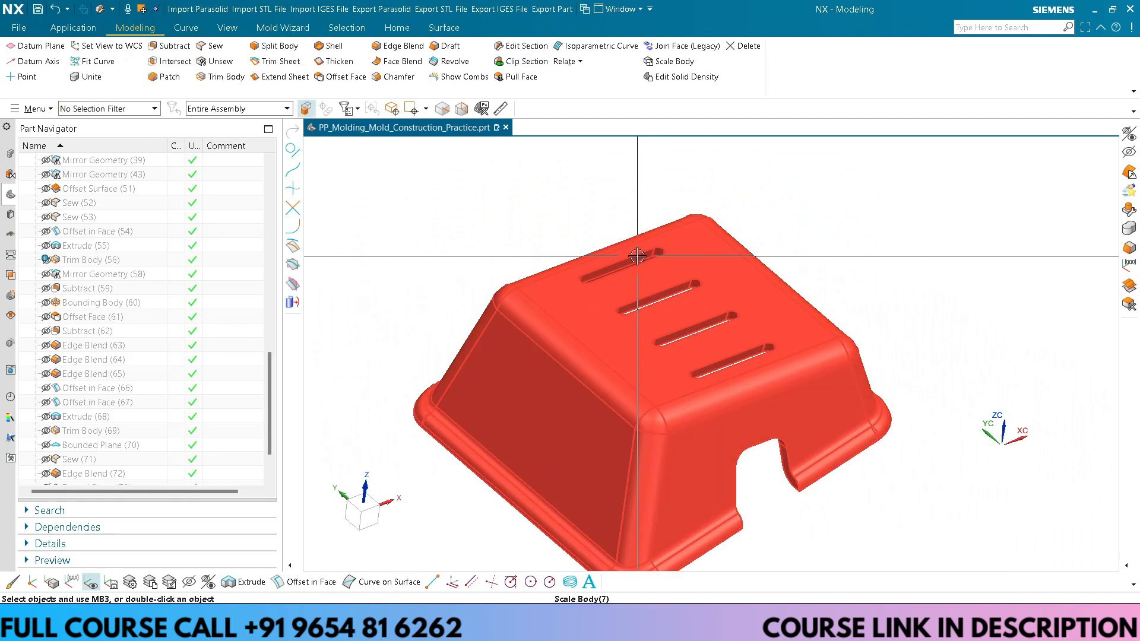
scroll(662, 271, up, 6)
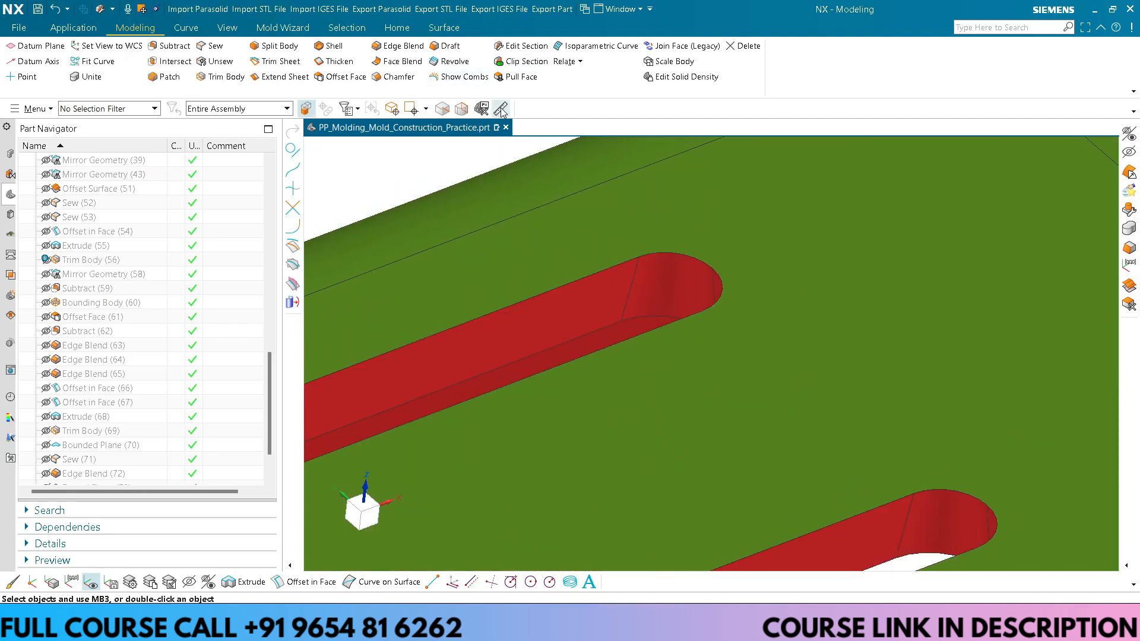
click(635, 289)
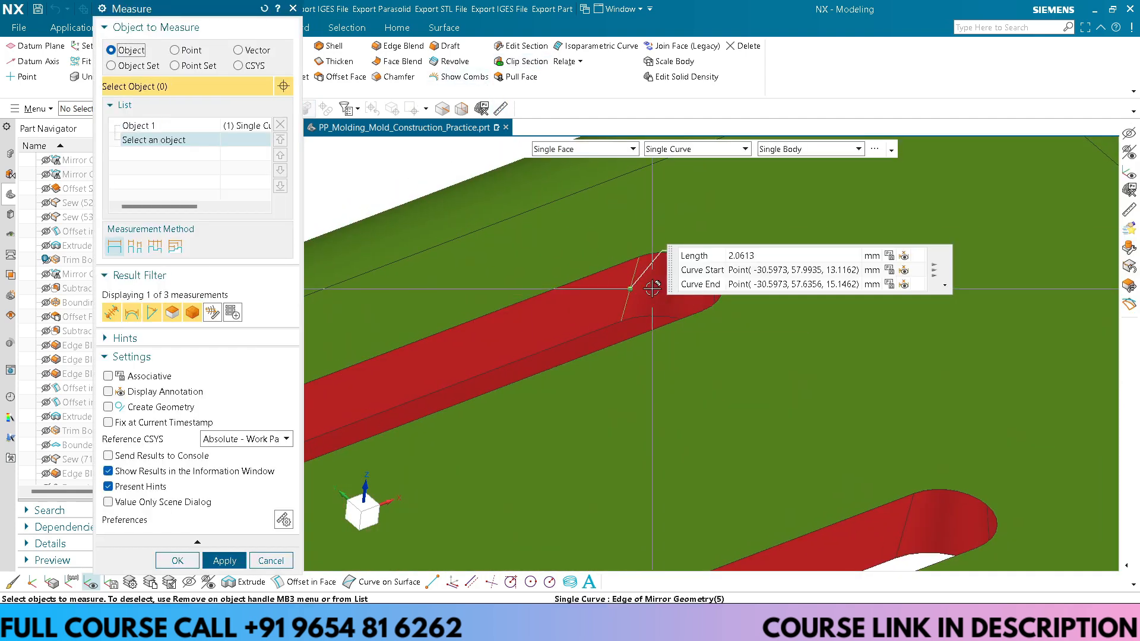
key(Escape)
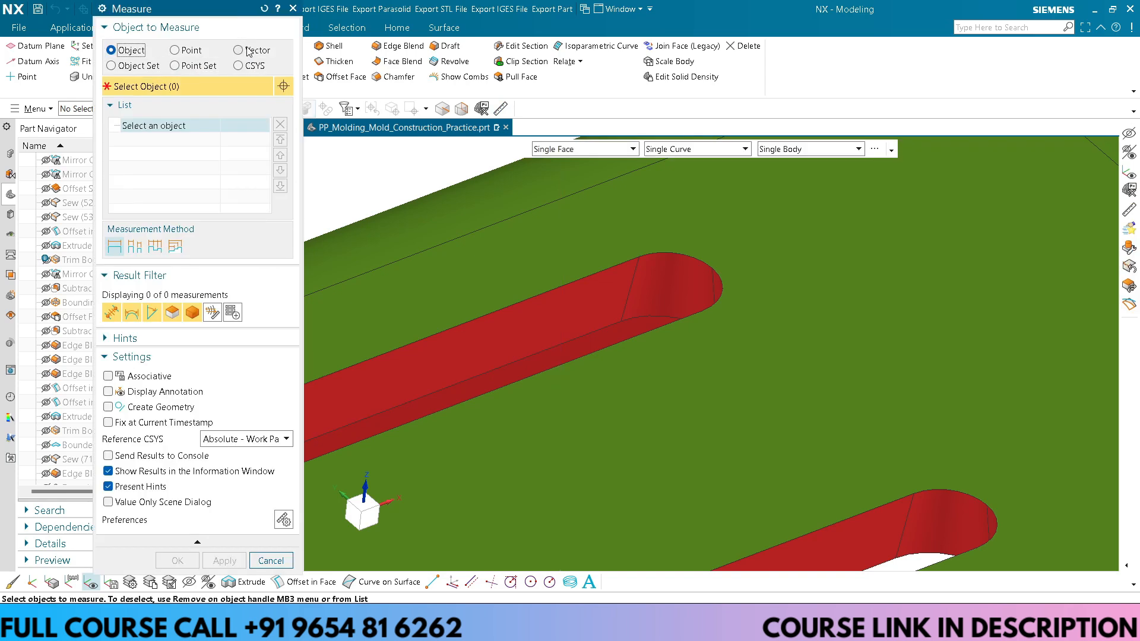
click(633, 276)
click(717, 329)
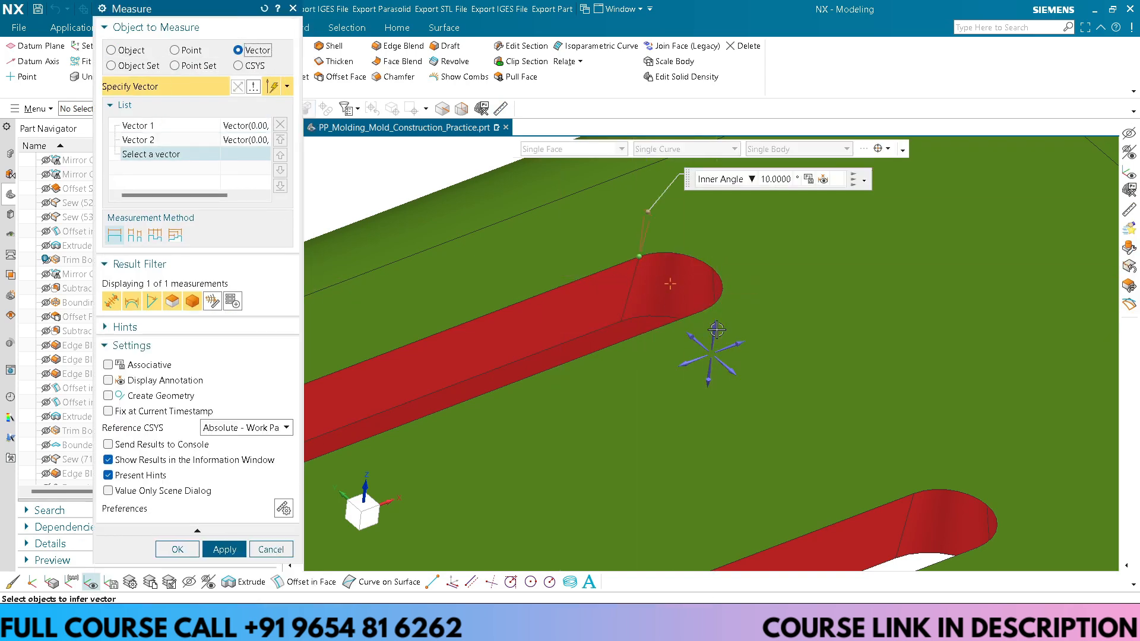
scroll(726, 238, down, 6)
key(Escape)
scroll(731, 269, down, 8)
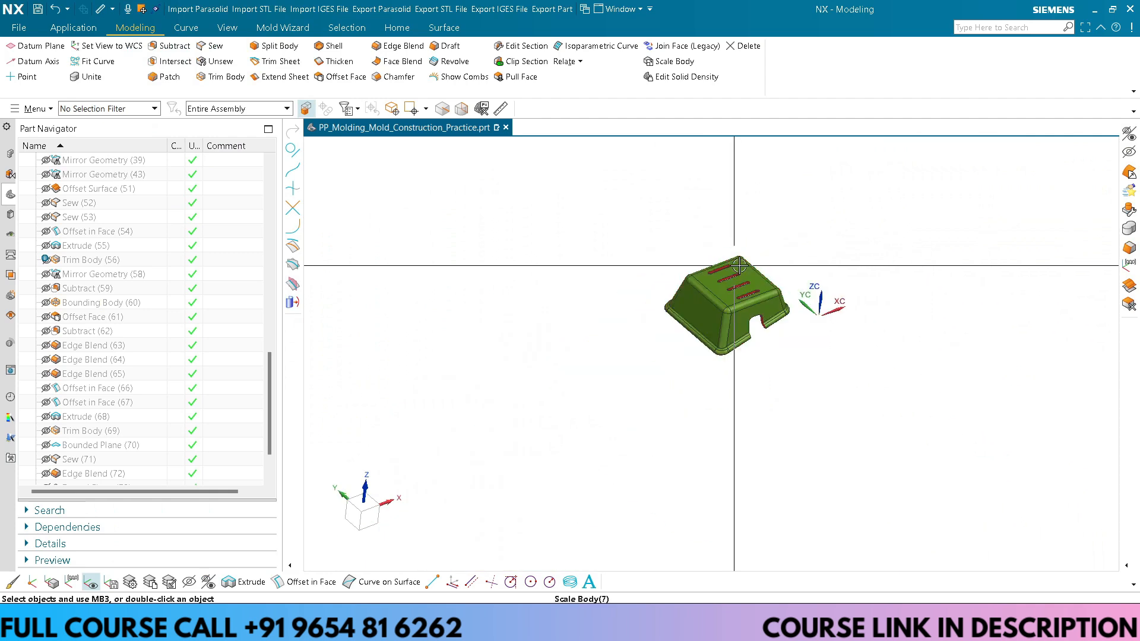
Step: Bring the hidden core, corner blocks and other molded parts back into view and show the whole mold core from an angled view
scroll(746, 291, down, 2)
key(ctrl+shift+b)
scroll(697, 301, down, 2)
middle_drag(697, 302, 853, 248)
scroll(660, 309, up, 8)
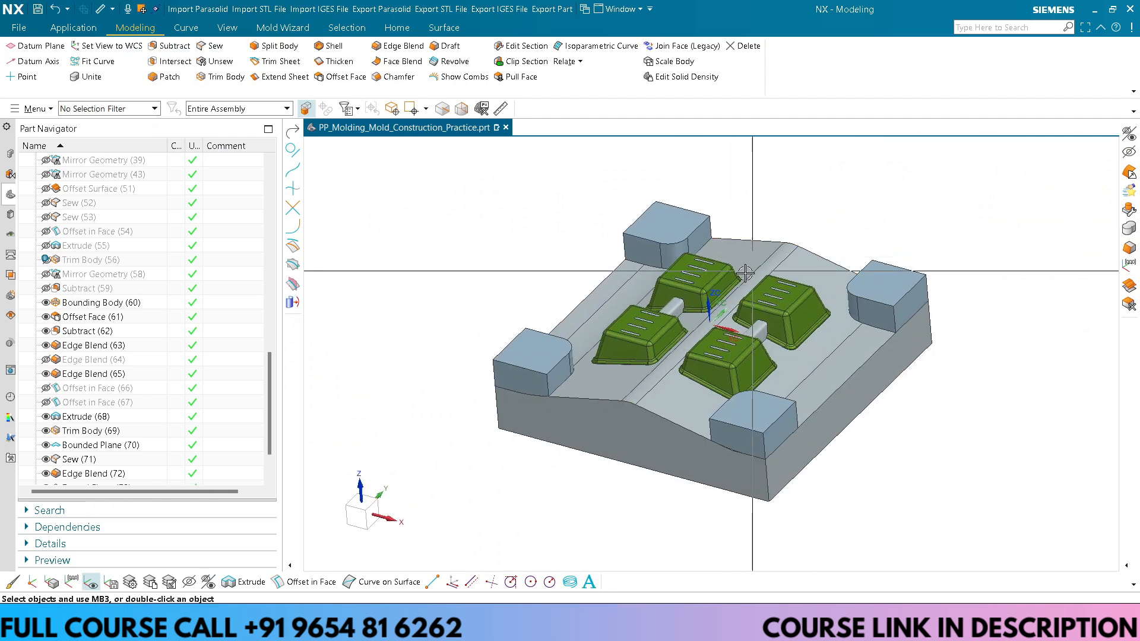
Step: Examine the core's connecting ribs and slot shutoffs at the four molded parts, together with the corner blocks
scroll(648, 329, up, 5)
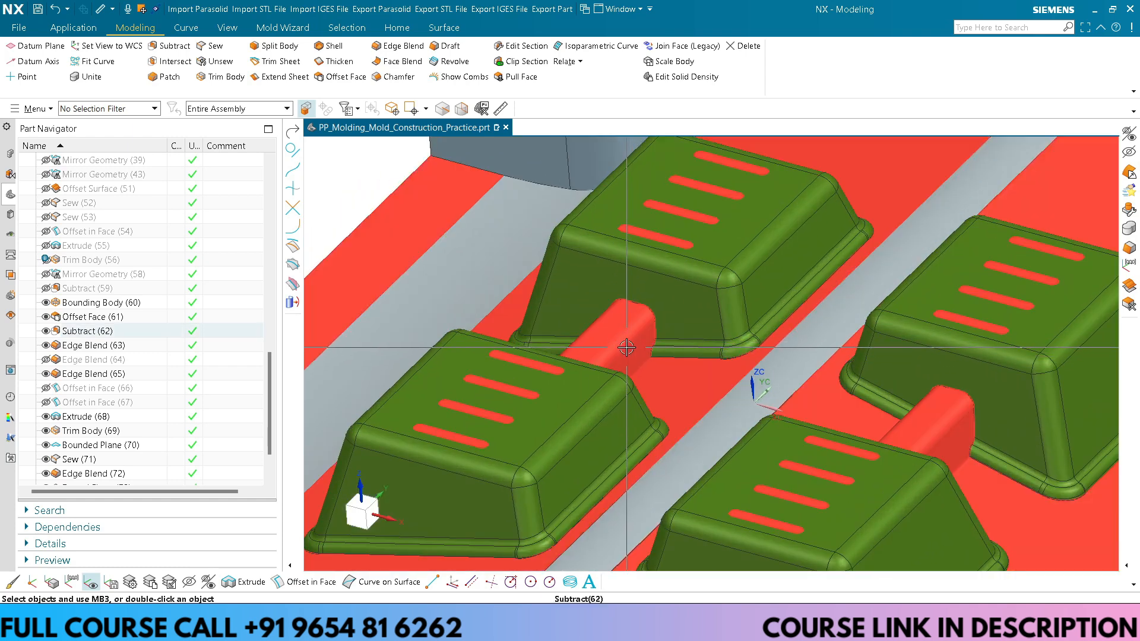
scroll(626, 346, down, 1)
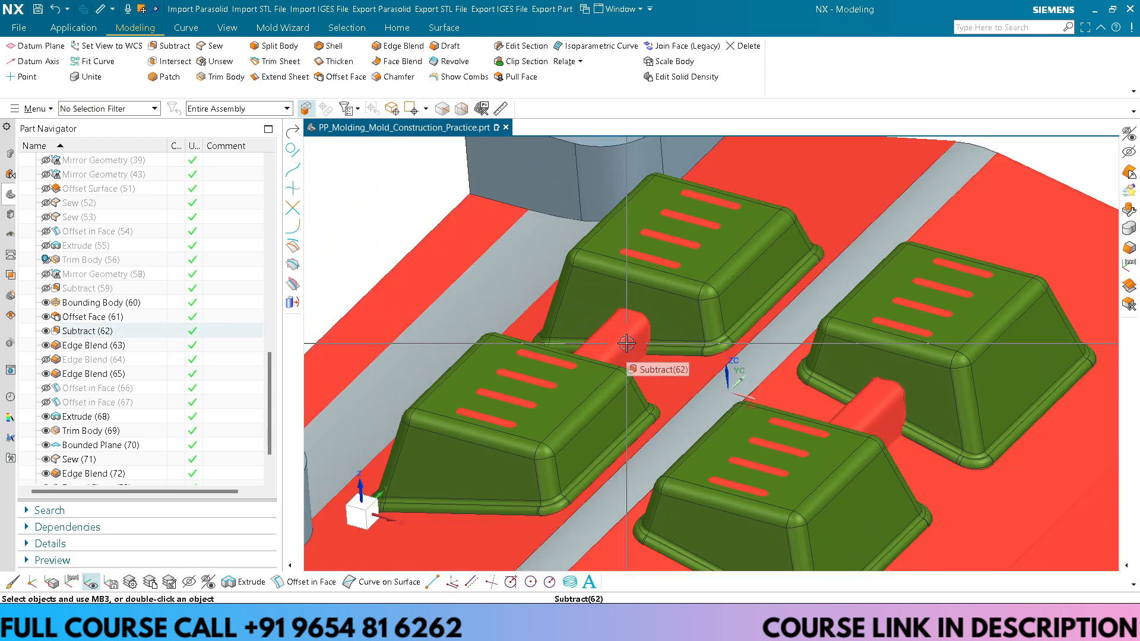
scroll(627, 342, down, 3)
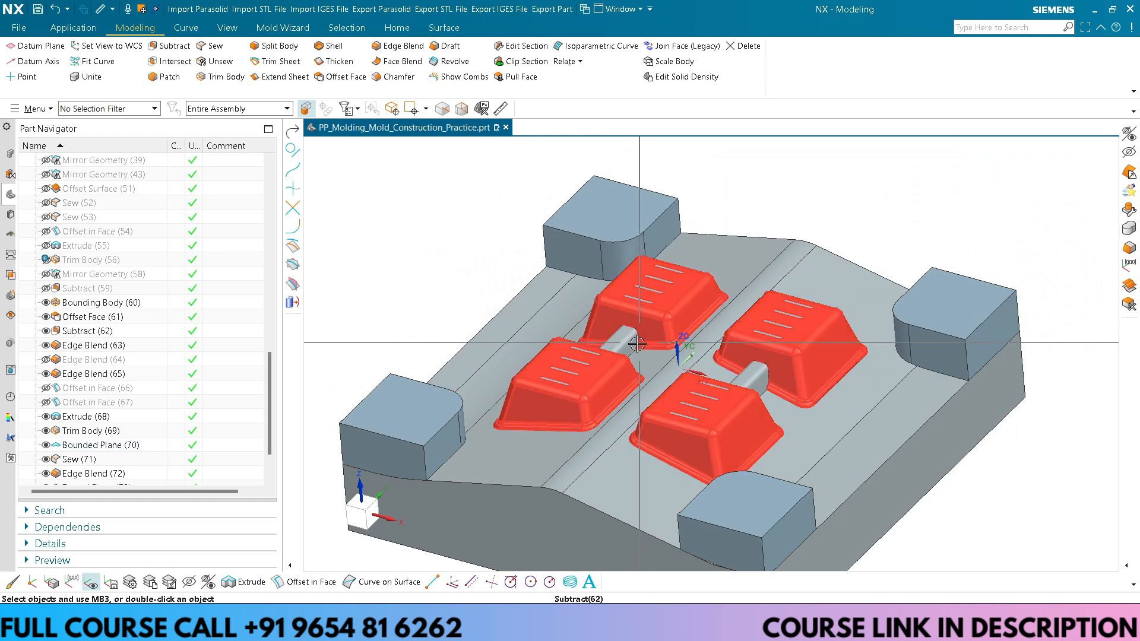
scroll(629, 339, up, 2)
scroll(676, 303, down, 2)
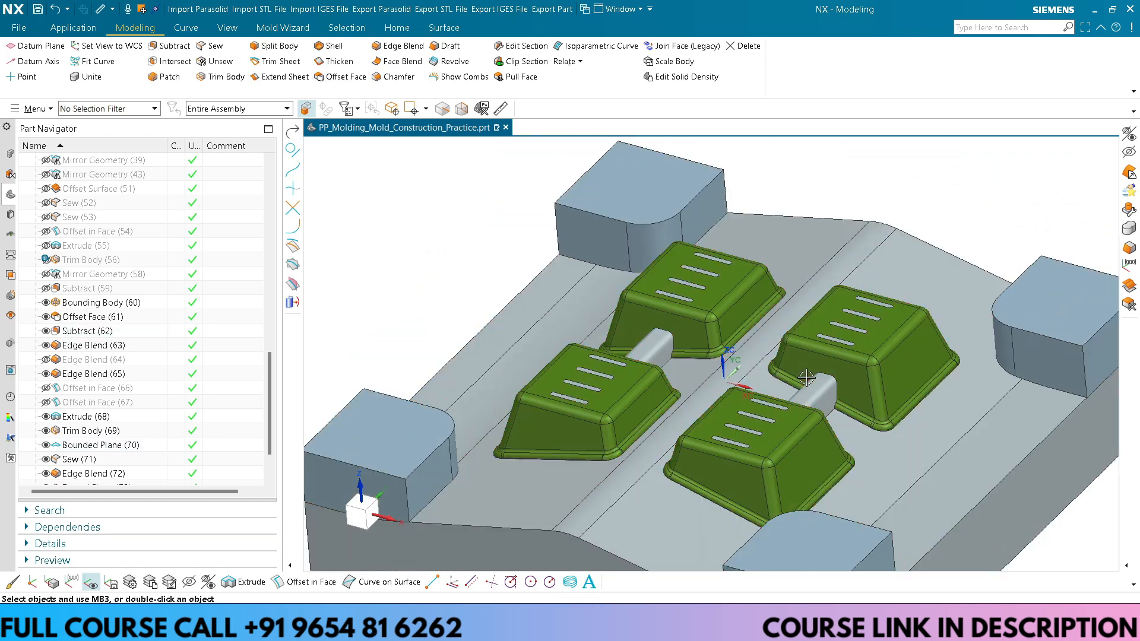
scroll(438, 183, down, 3)
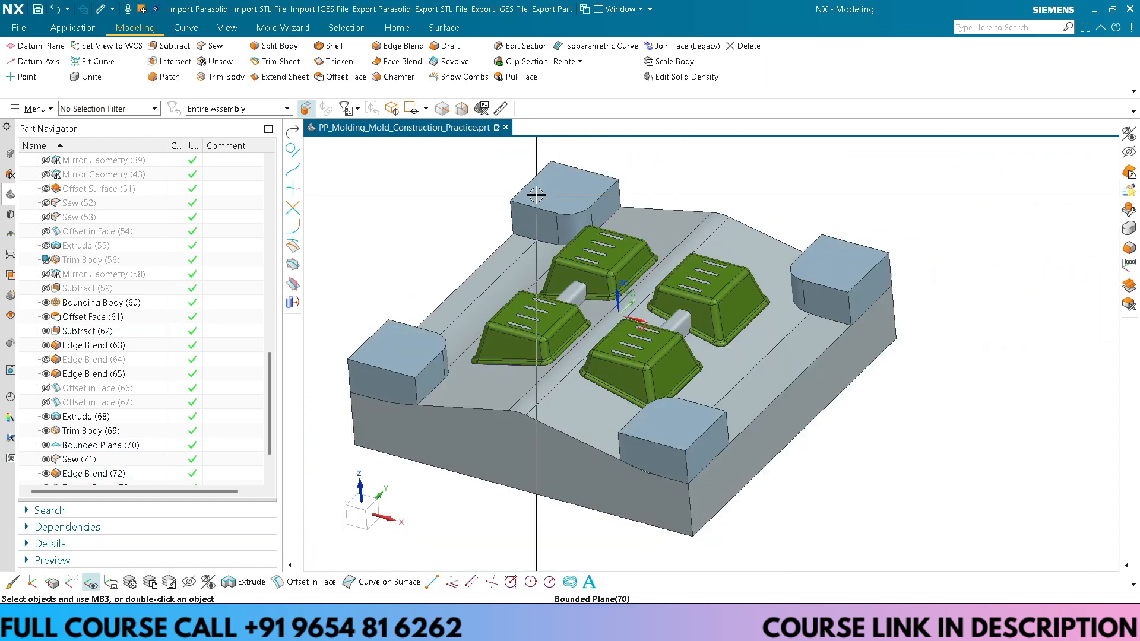
scroll(451, 199, down, 1)
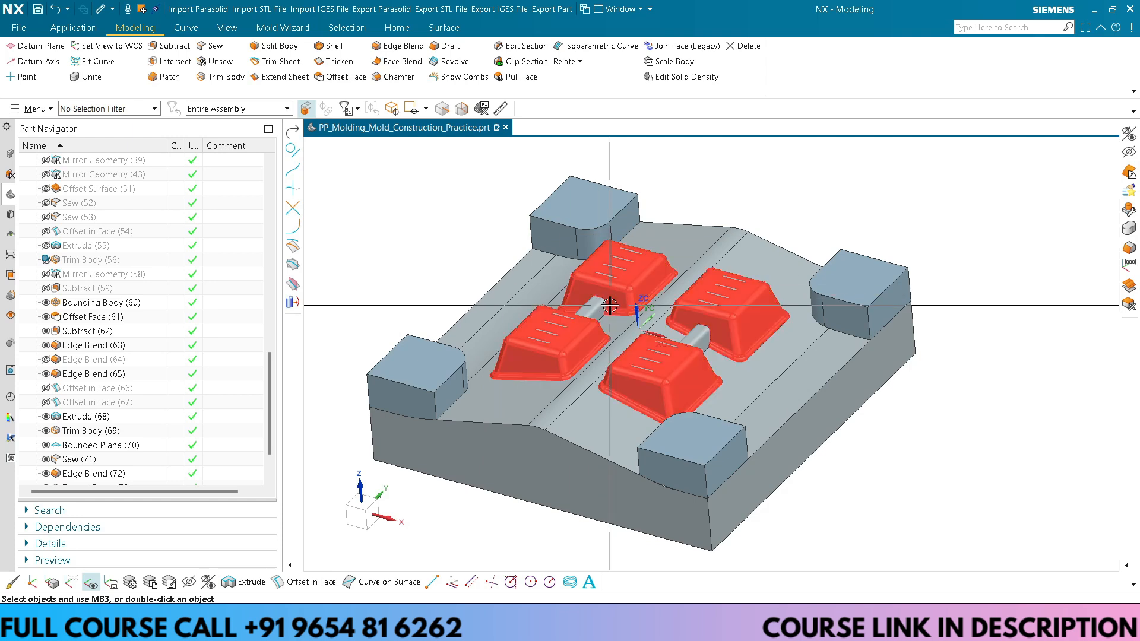
scroll(591, 262, up, 3)
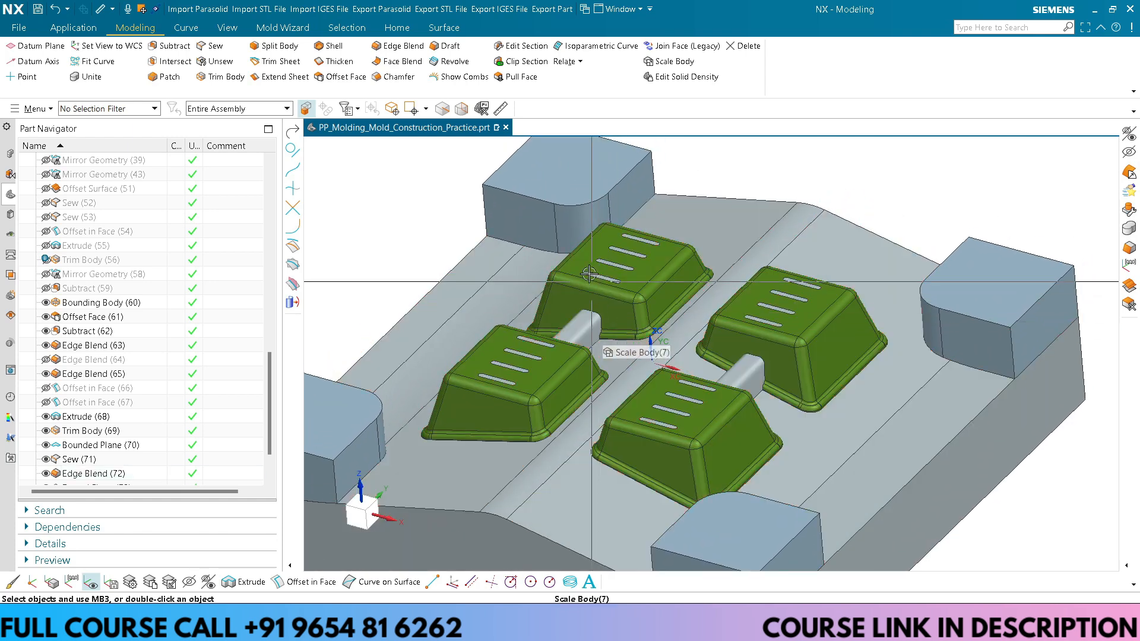
scroll(591, 279, up, 2)
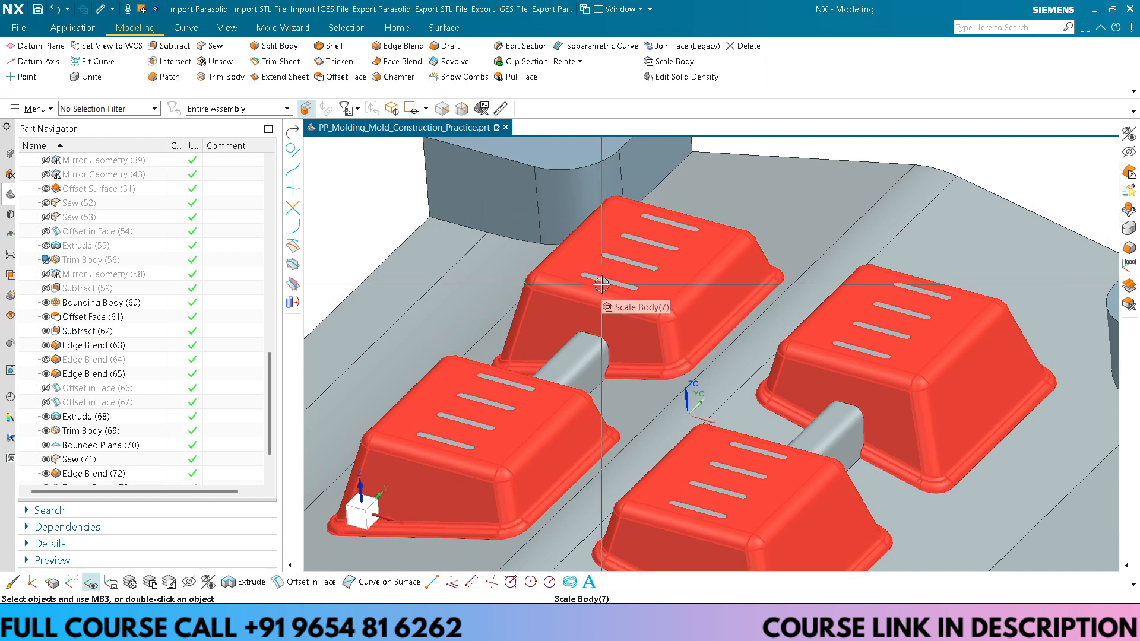
scroll(601, 285, down, 5)
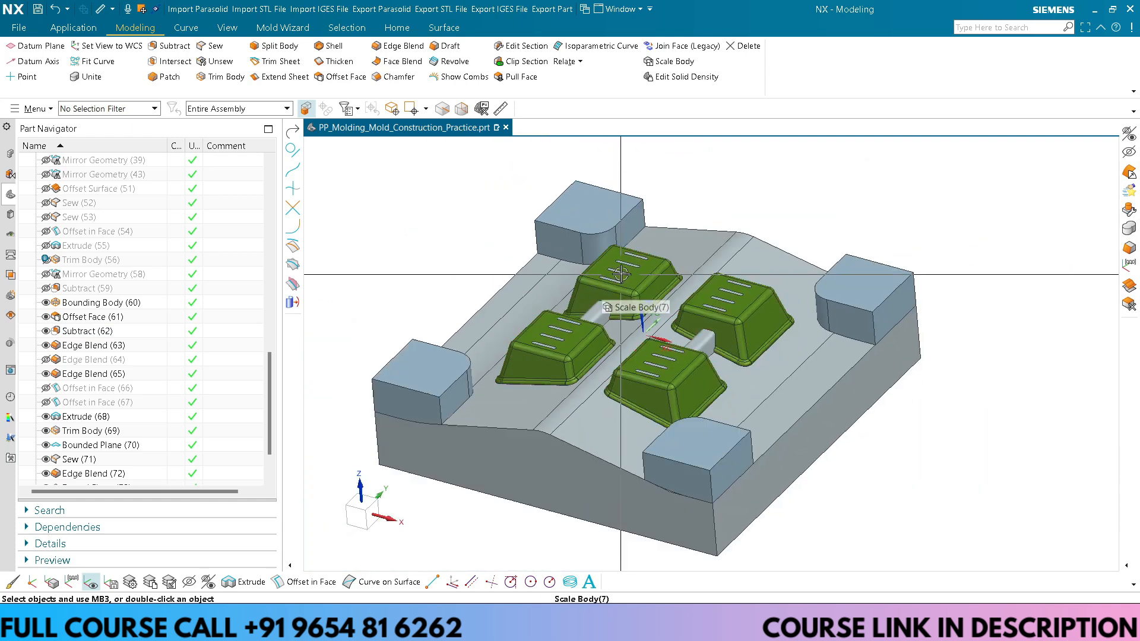
scroll(594, 273, up, 2)
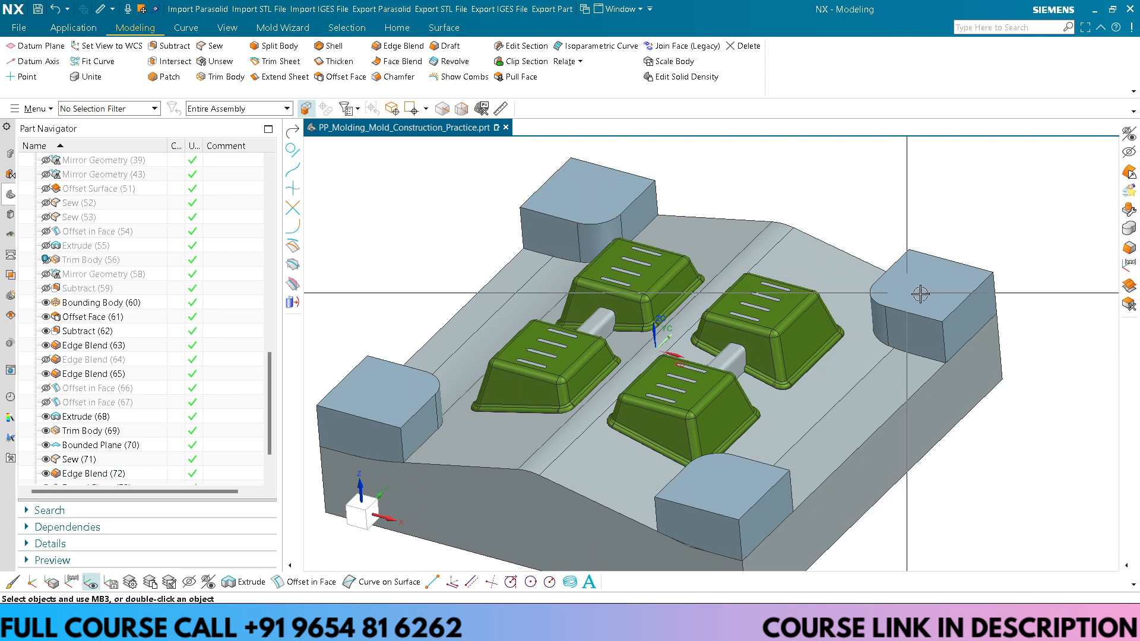
Step: Draft the side faces of the corner block at the negative X, positive Y corner by 5° along Z, keeping its bottom edges stationary
shift+middle_drag(461, 217, 478, 227)
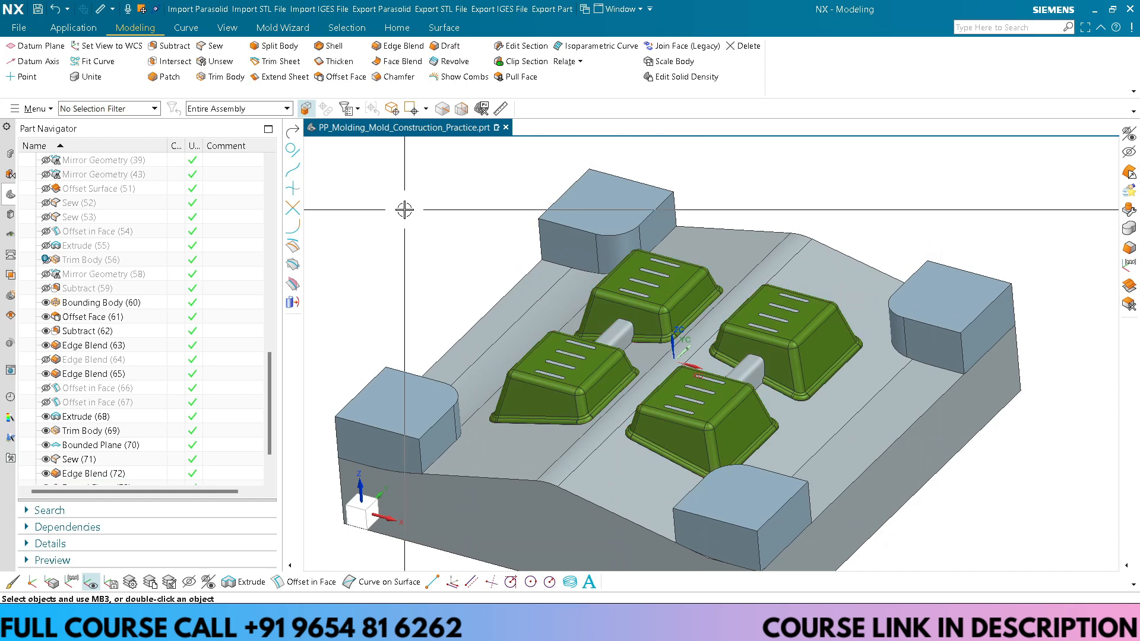
shift+middle_drag(405, 209, 423, 218)
click(447, 45)
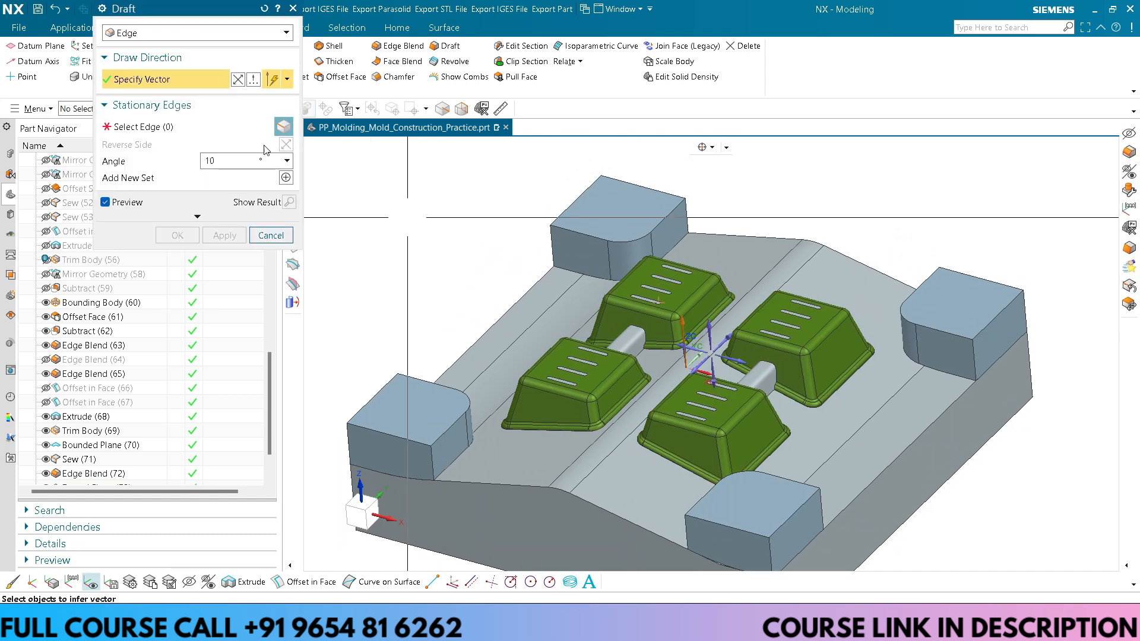
key(Escape)
key(F4)
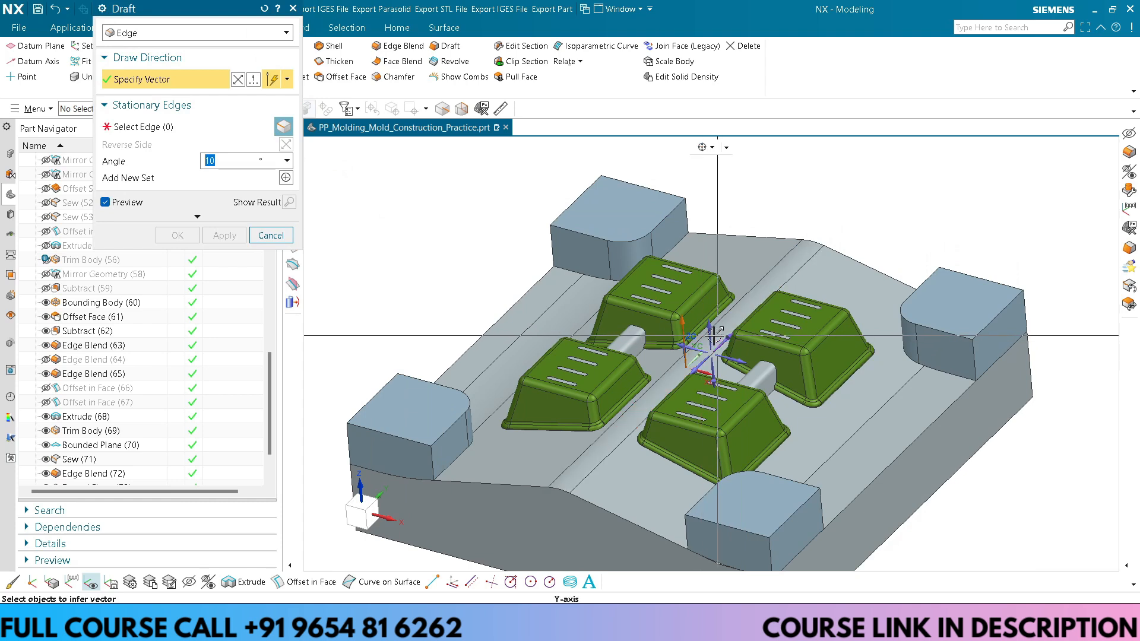
middle_click(710, 337)
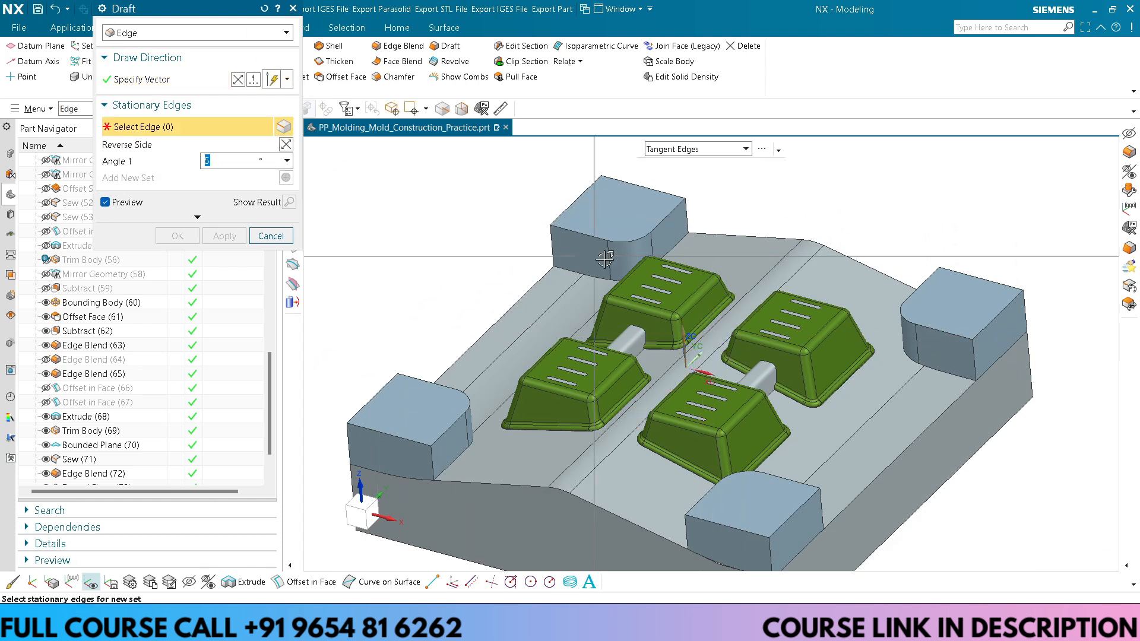
scroll(594, 264, up, 2)
click(551, 272)
scroll(550, 271, down, 3)
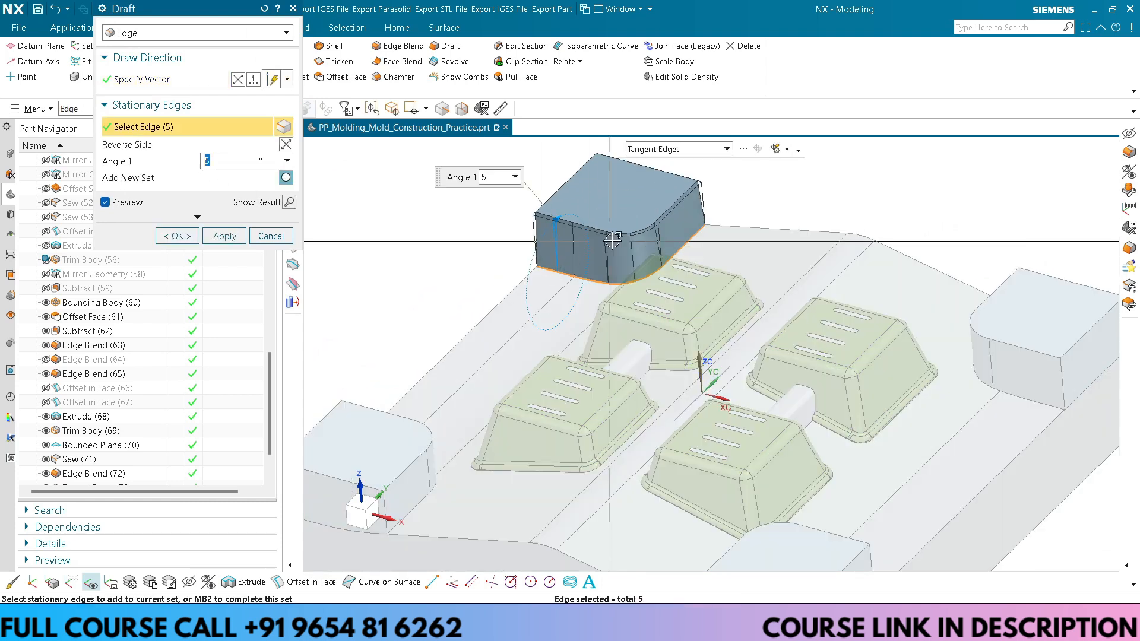
click(176, 236)
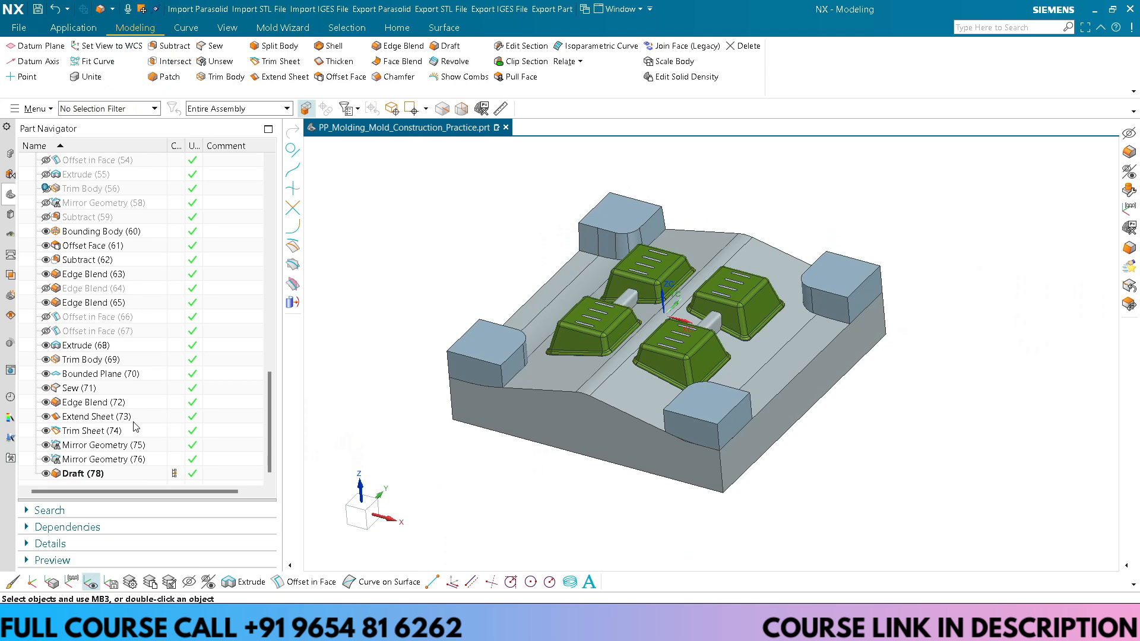
Step: Reorder the new draft feature ahead of the two corner-block mirror features and check all four blocks in top view
drag(90, 479, 95, 437)
middle_drag(905, 272, 875, 361)
key(F8)
shift+middle_drag(863, 249, 852, 271)
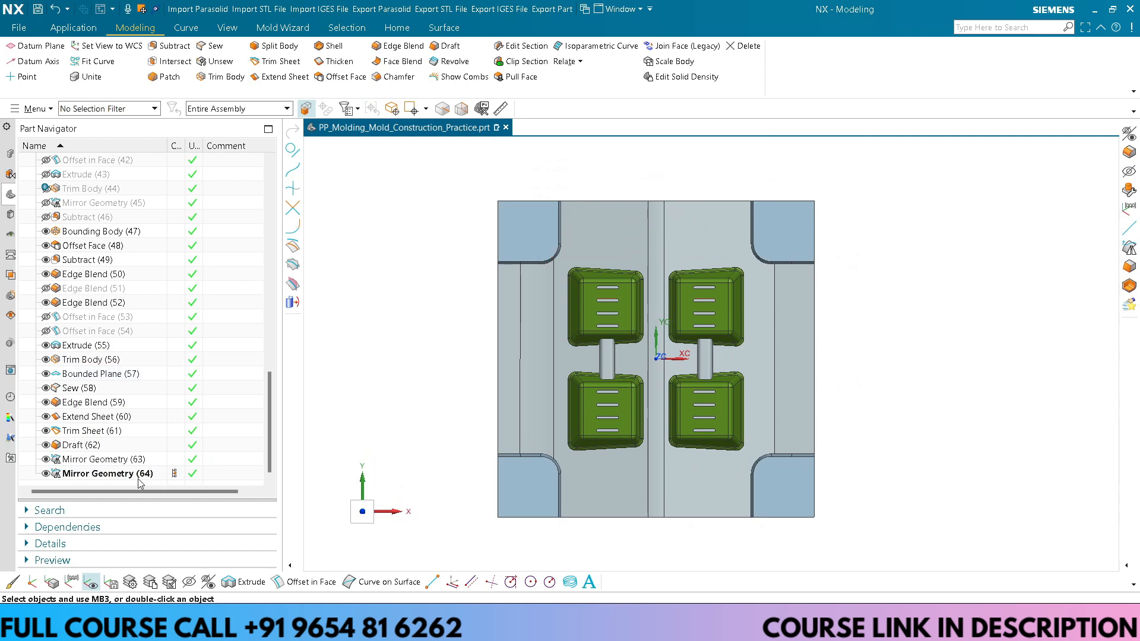
shift+middle_drag(593, 345, 646, 230)
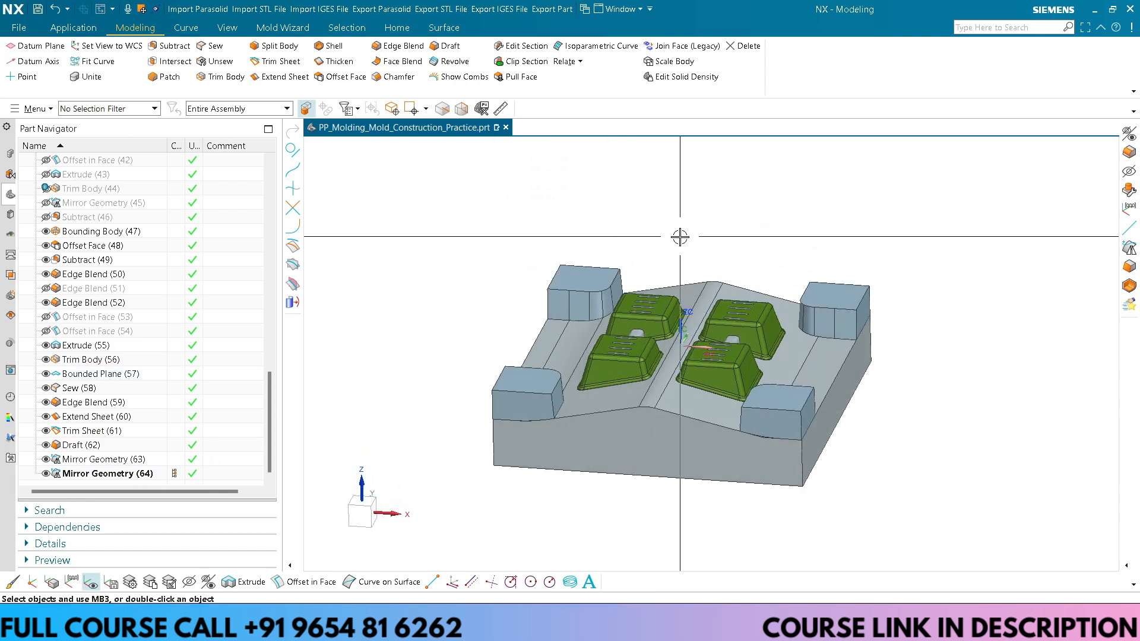
Step: Inspect the bottom edges of the mirrored corner blocks where they meet the core's curved parting surface
scroll(782, 331, up, 5)
right_click(812, 215)
click(844, 237)
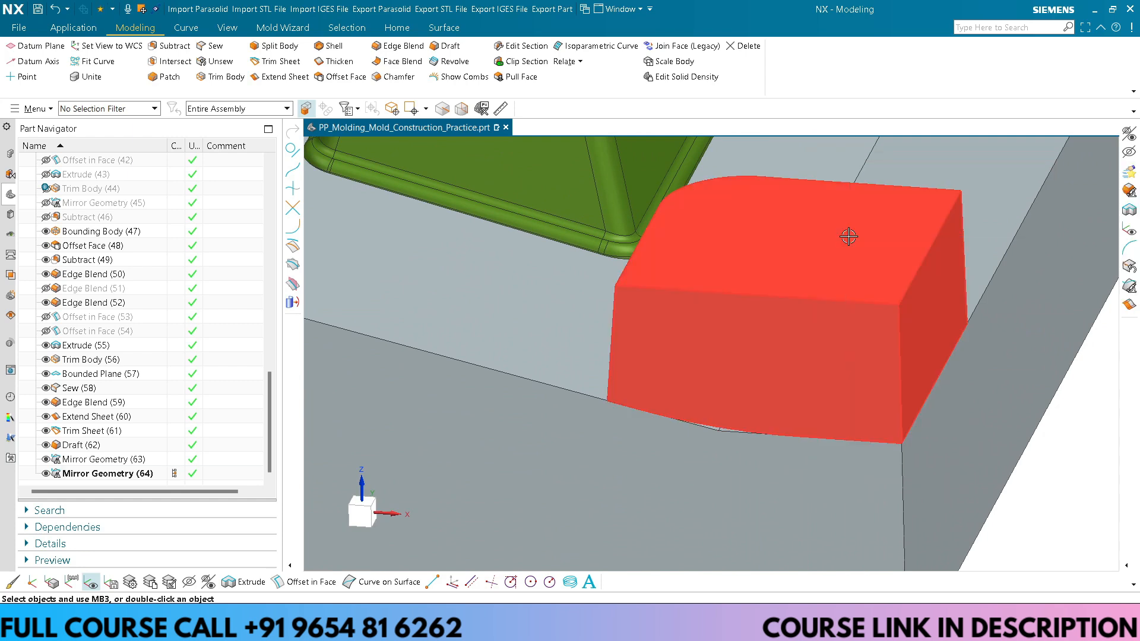
scroll(810, 374, down, 5)
middle_drag(464, 338, 735, 297)
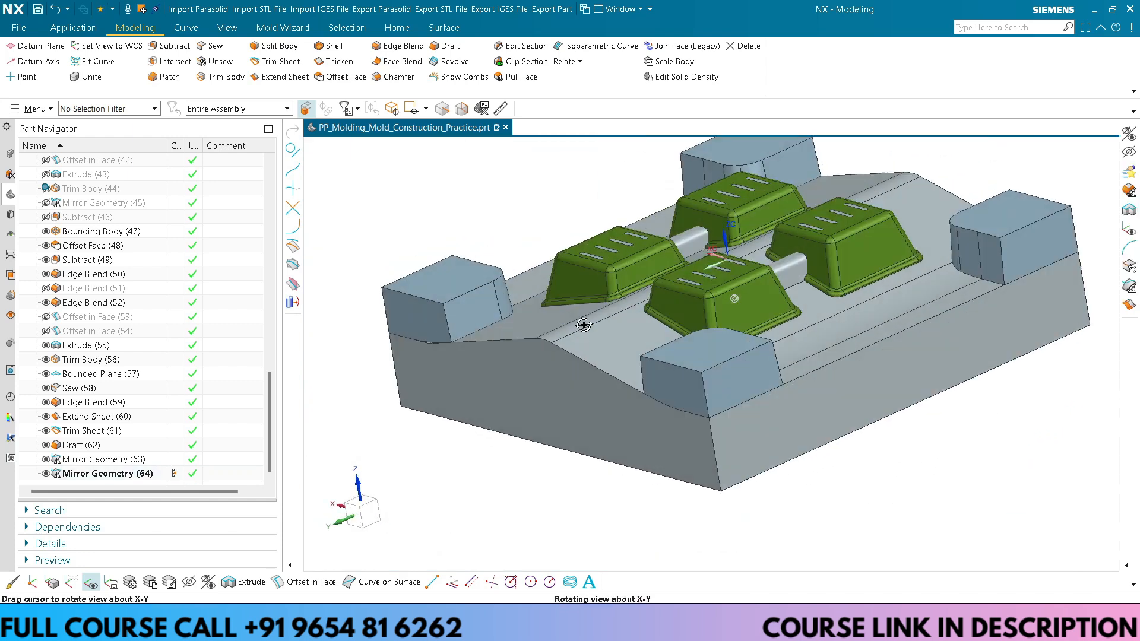
scroll(794, 399, up, 9)
scroll(668, 279, down, 2)
scroll(668, 280, up, 2)
right_click(660, 181)
click(702, 205)
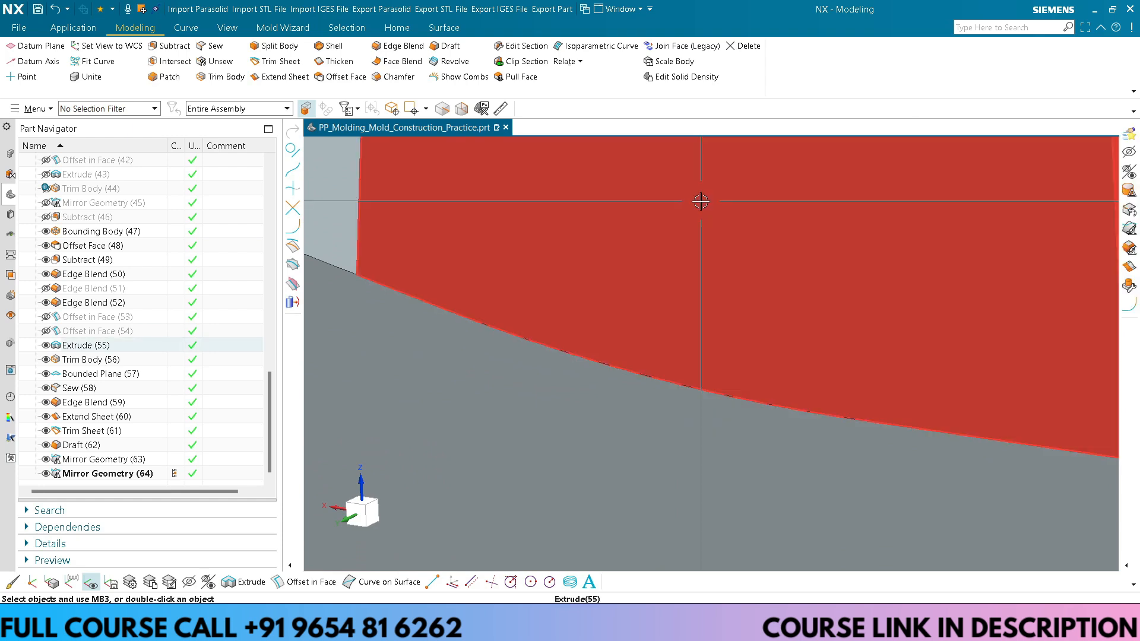
scroll(638, 326, down, 5)
mouse_move(639, 326)
middle_down()
mouse_move(626, 335)
mouse_move(642, 334)
middle_up()
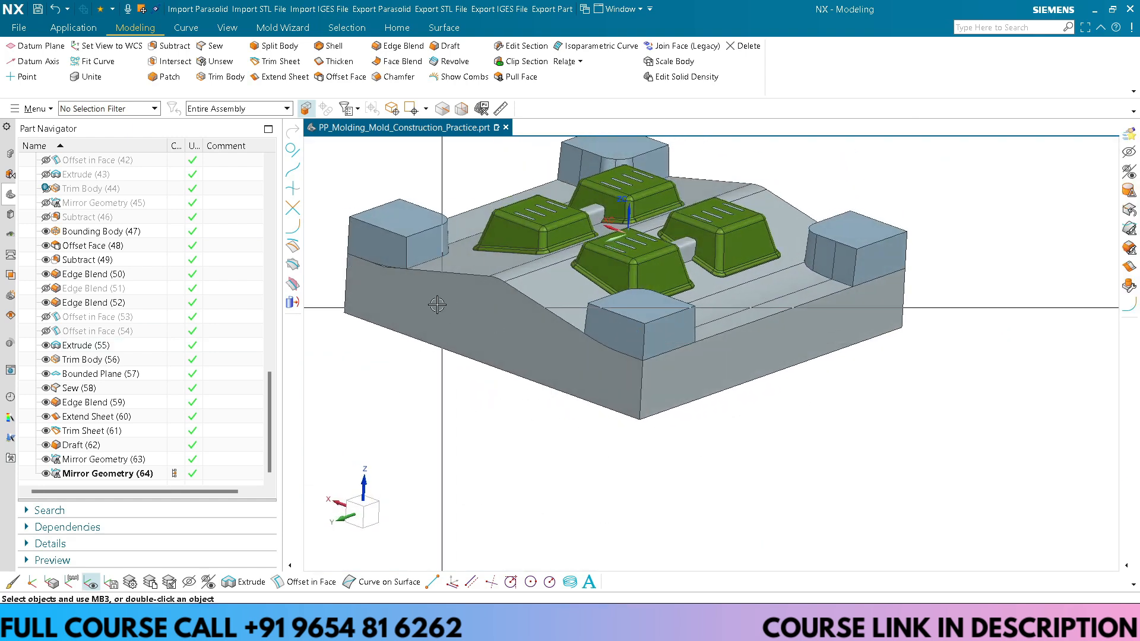
scroll(392, 249, up, 3)
scroll(540, 435, down, 4)
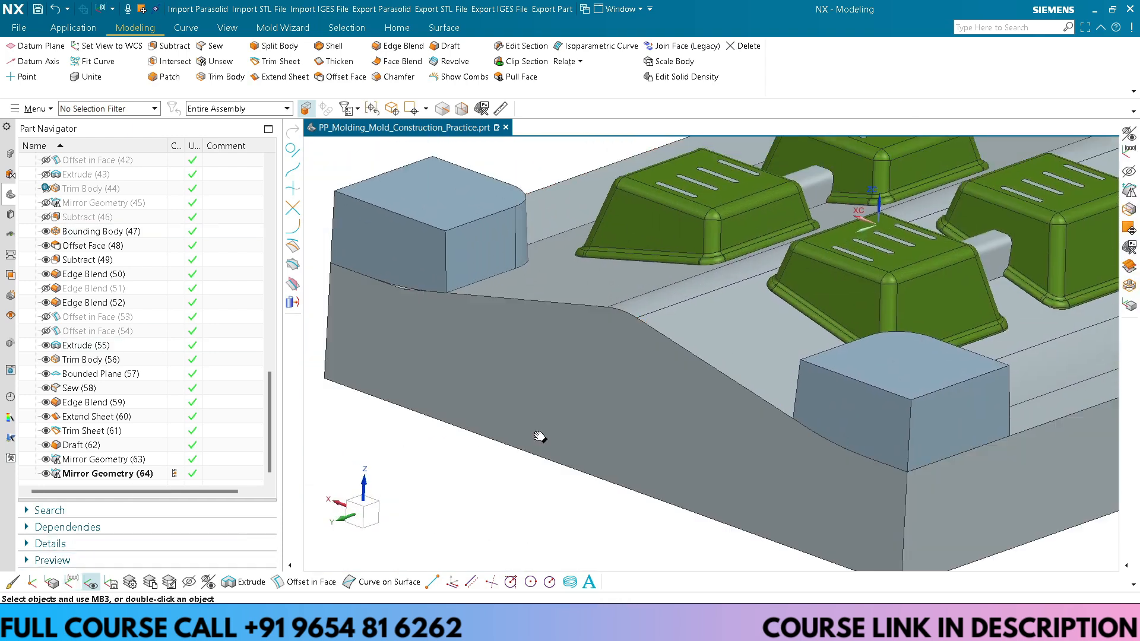
Step: Delete the mirrored corner block at the positive X, positive Y corner, accepting the effect on dependent features, and inspect the remaining blocks
click(491, 329)
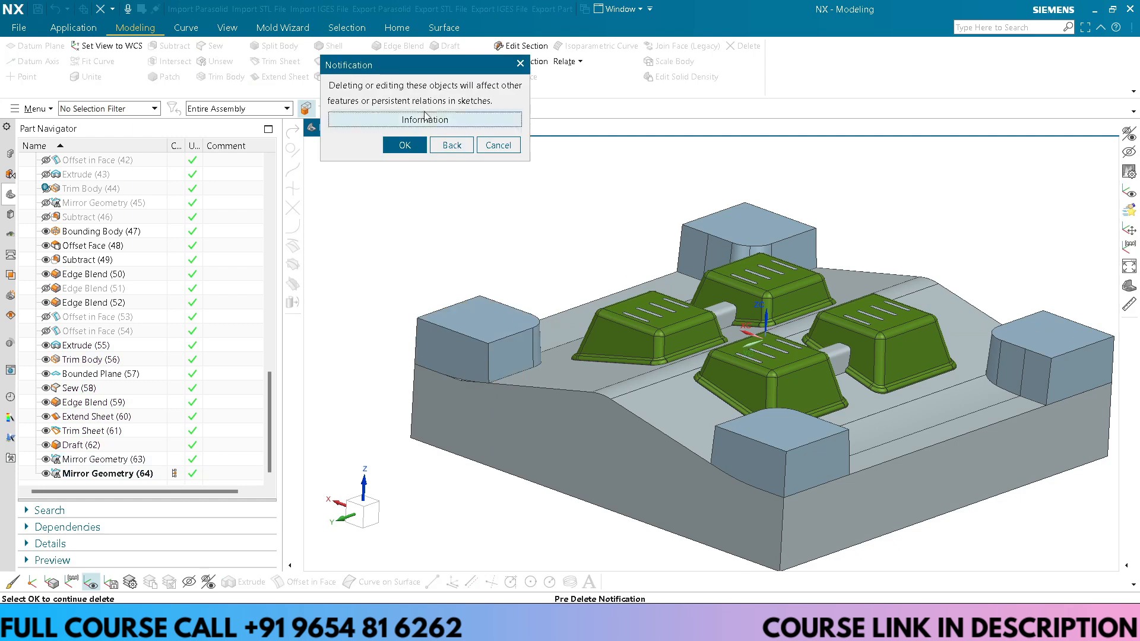
click(414, 145)
scroll(659, 216, down, 3)
middle_drag(861, 285, 609, 316)
scroll(653, 326, up, 4)
scroll(637, 346, up, 5)
scroll(705, 438, down, 6)
scroll(659, 428, down, 5)
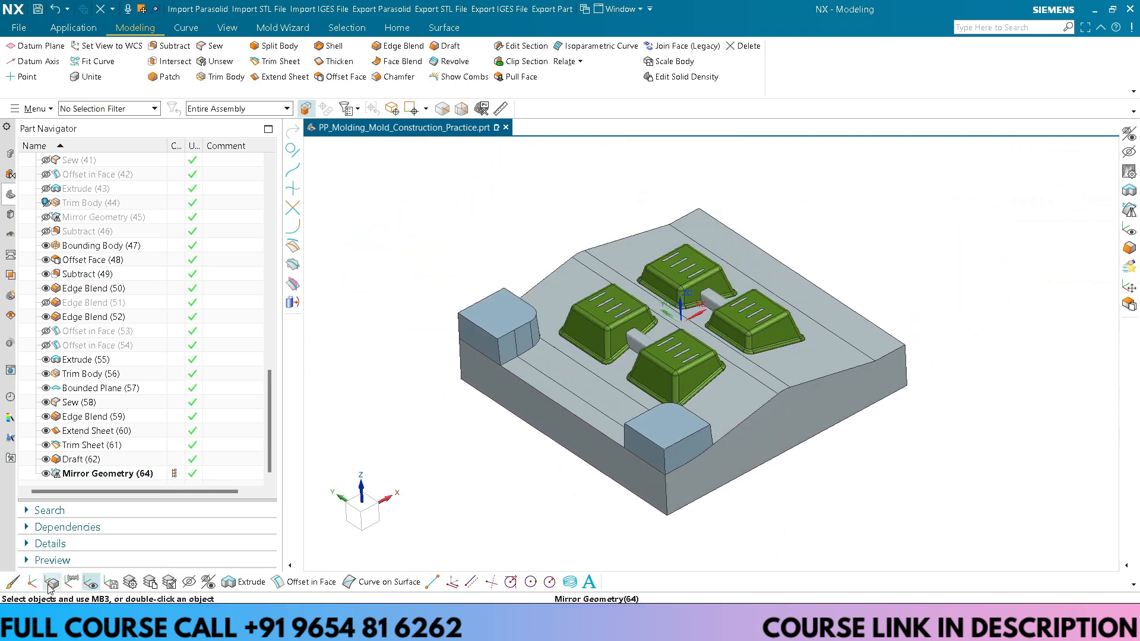
Step: Patch the two negative-X corner blocks into the core body
click(66, 584)
click(519, 359)
click(501, 339)
middle_click(501, 339)
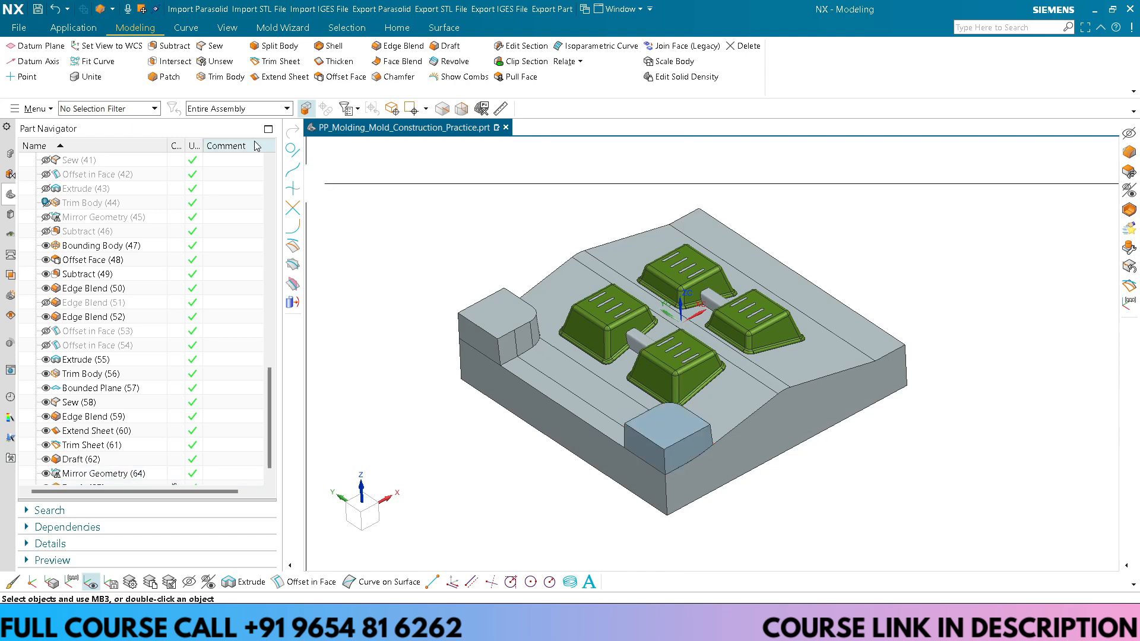
click(561, 397)
click(685, 448)
middle_click(685, 448)
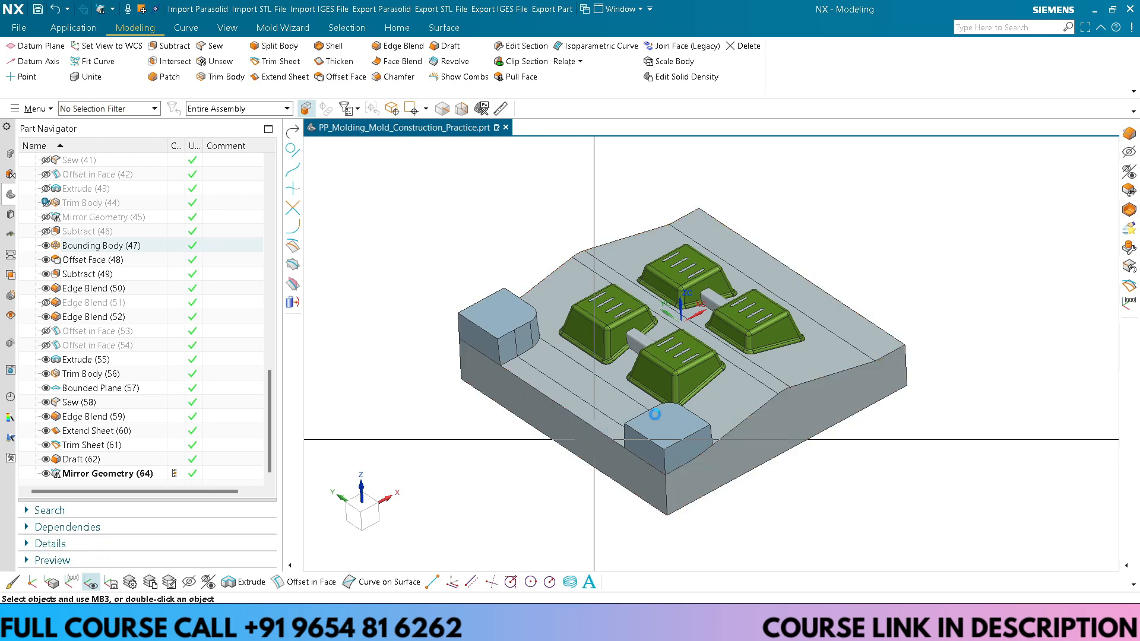
Step: Mirror the two negative-X corner blocks across the YC-ZC plane to the positive-X corners
double_click(533, 327)
click(532, 327)
click(286, 96)
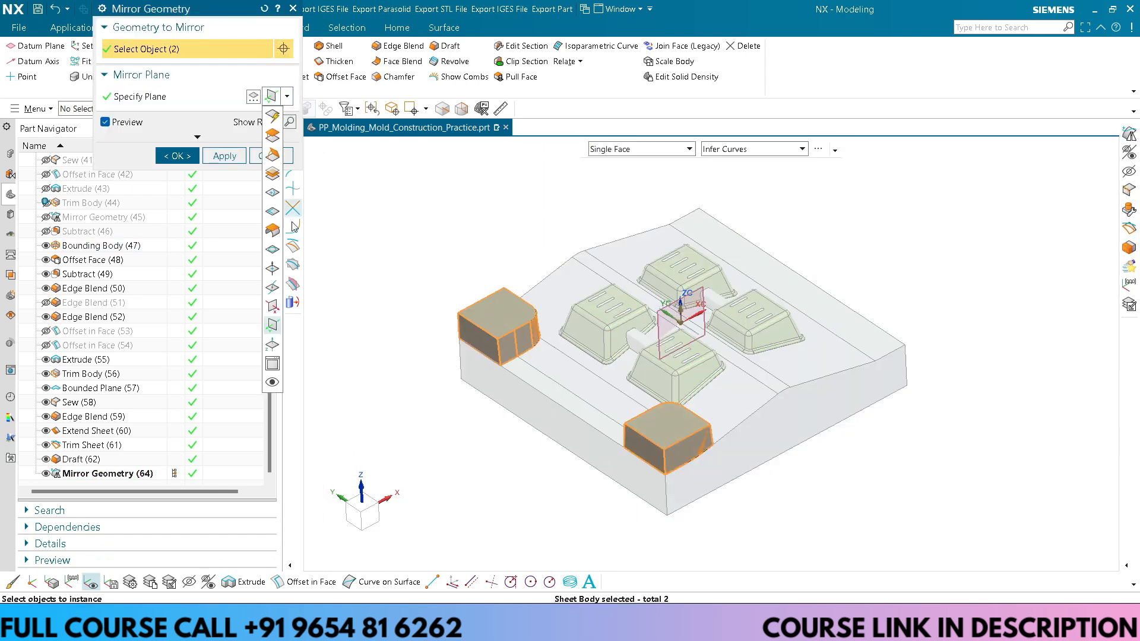
click(271, 306)
click(178, 156)
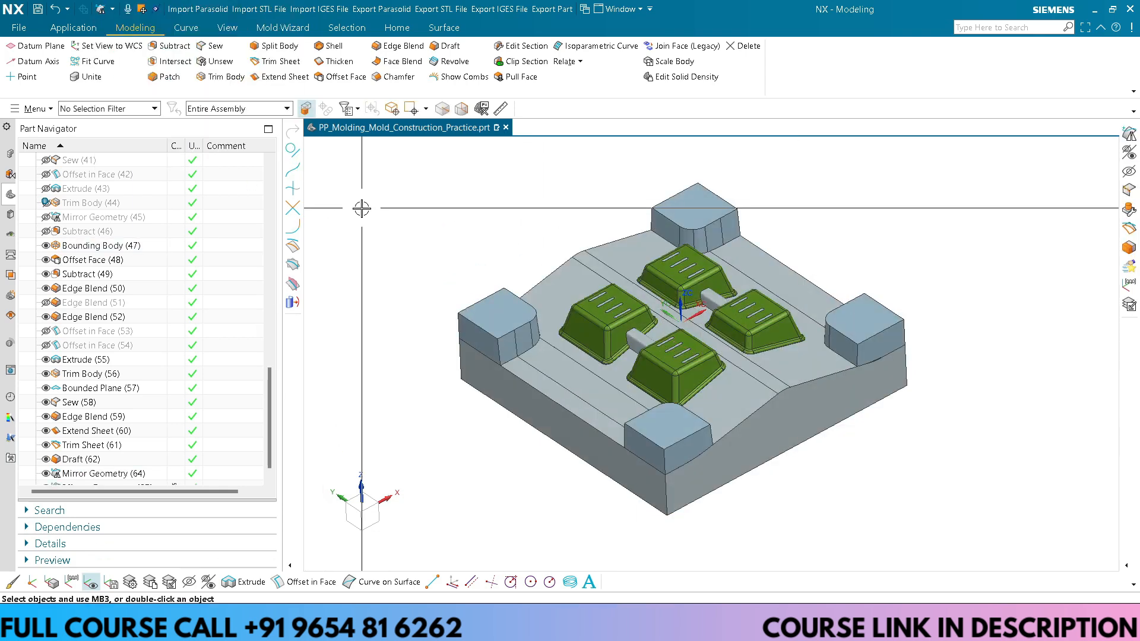
Step: Patch the two negative-X corner blocks into the core with Make Hole in Solid Target enabled and 0.010 mm tolerance
click(514, 350)
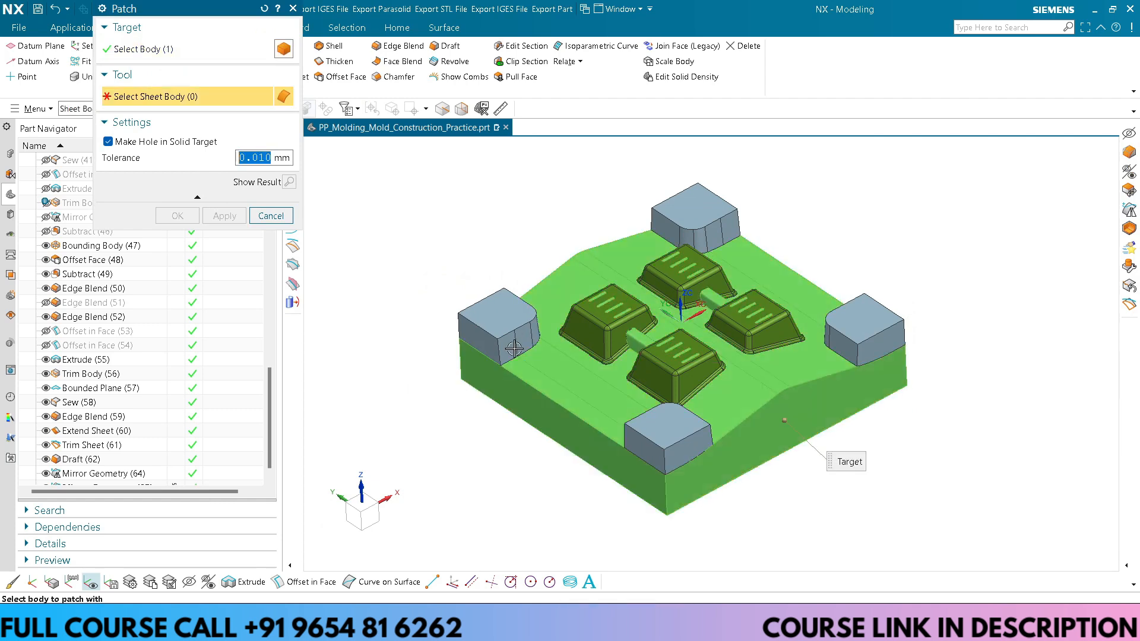
middle_click(497, 325)
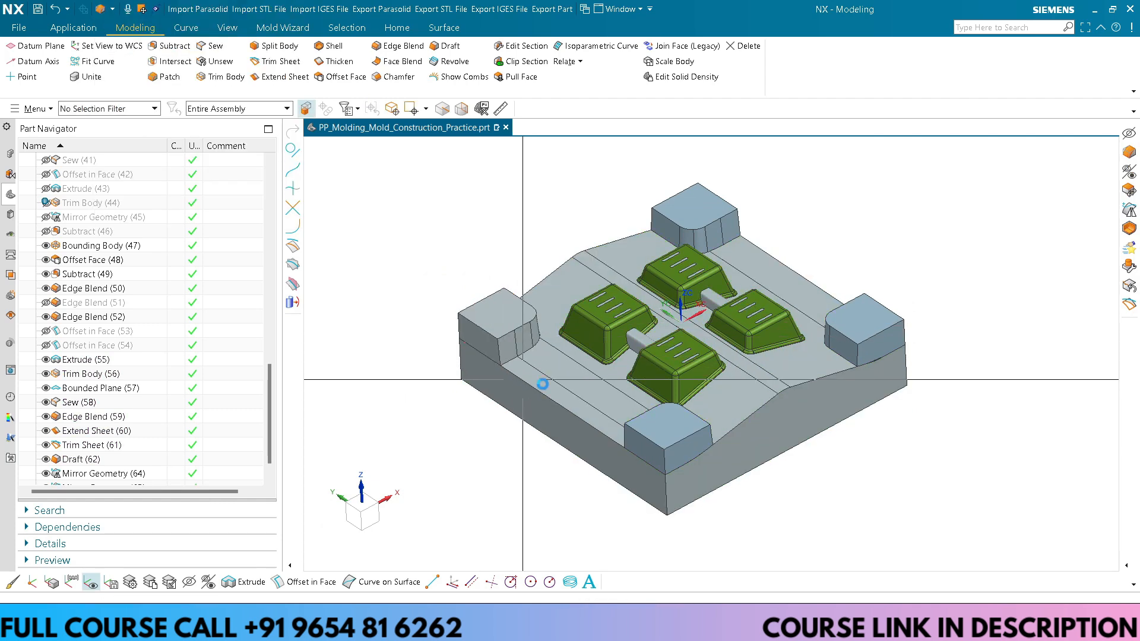
click(548, 386)
click(676, 440)
middle_click(748, 402)
Step: Try to patch the corner block at the positive X, negative Y corner into the core
key(F4)
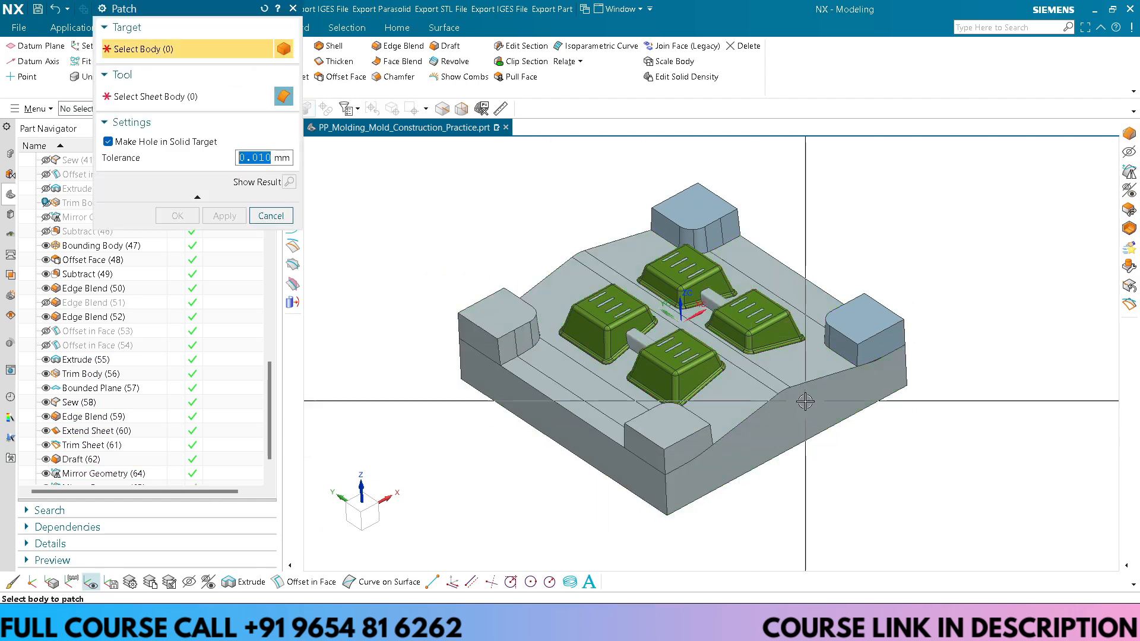
click(805, 399)
click(870, 325)
middle_click(880, 317)
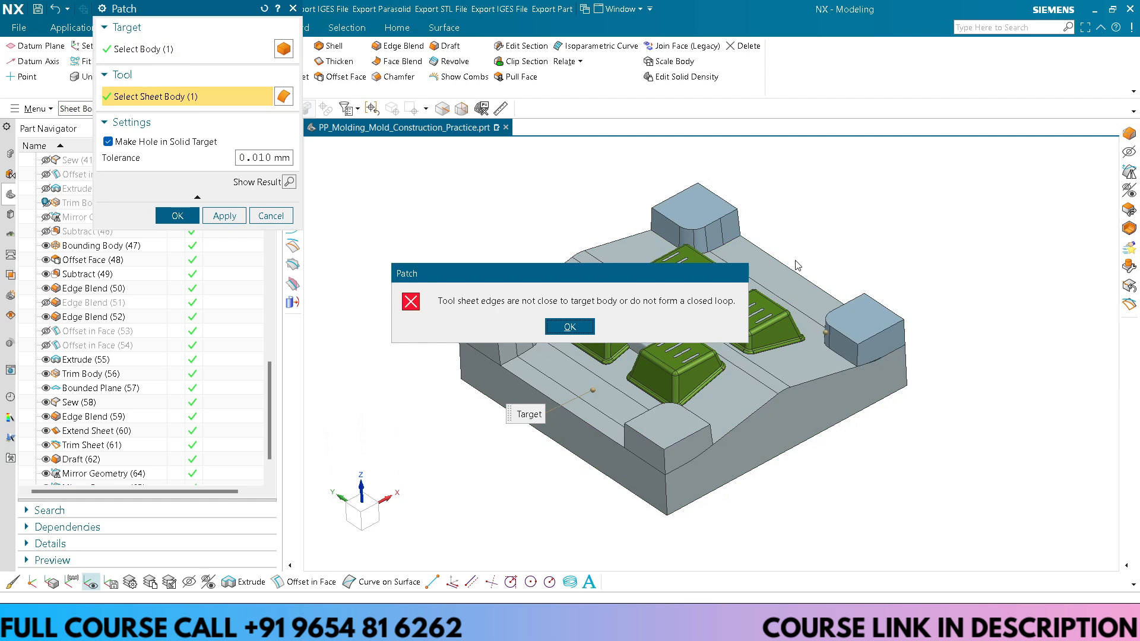
key(Escape)
key(Escape)
Step: Examine where the bottom edges of the positive X, negative Y corner block meet the core's parting surface
scroll(891, 352, up, 9)
middle_drag(838, 382, 828, 389)
middle_drag(774, 323, 781, 347)
scroll(783, 372, down, 5)
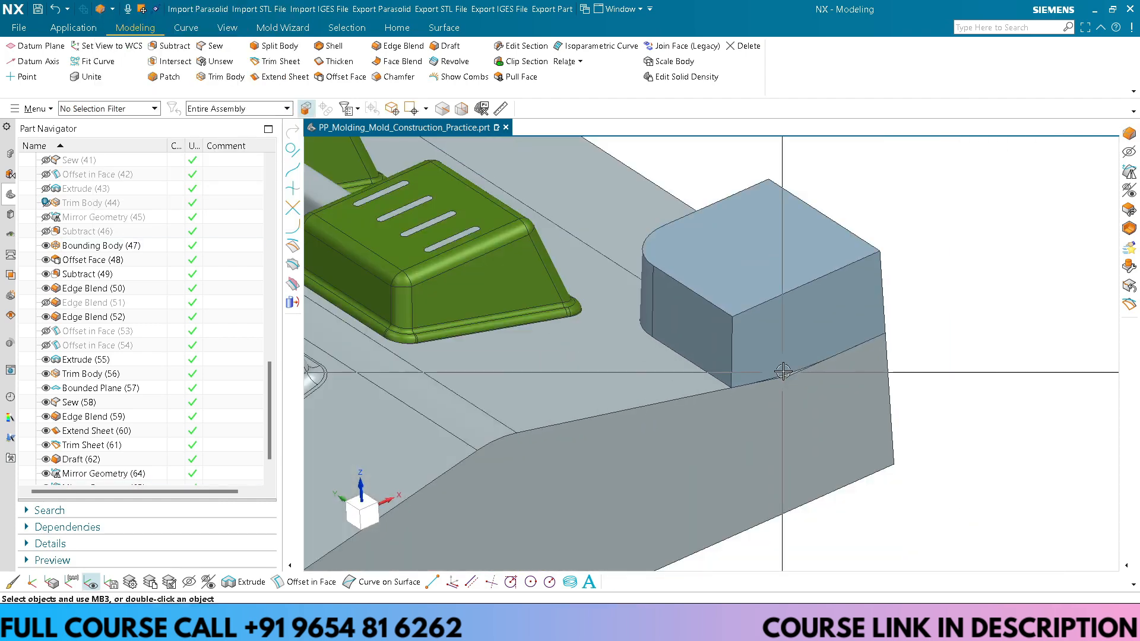
scroll(783, 372, down, 8)
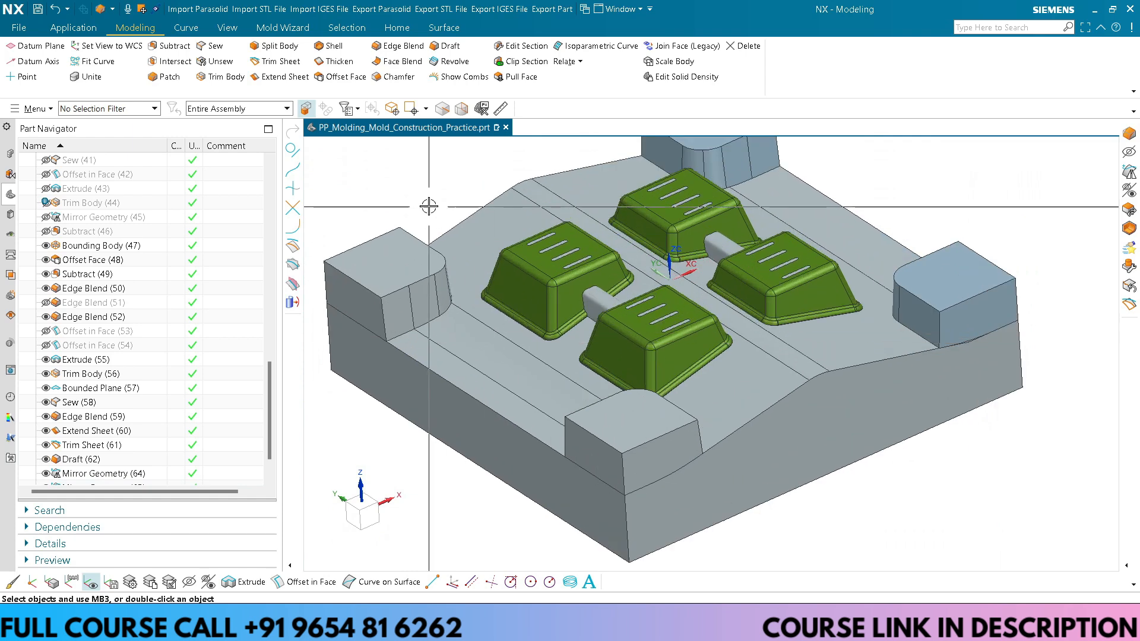
right_click(429, 206)
click(484, 348)
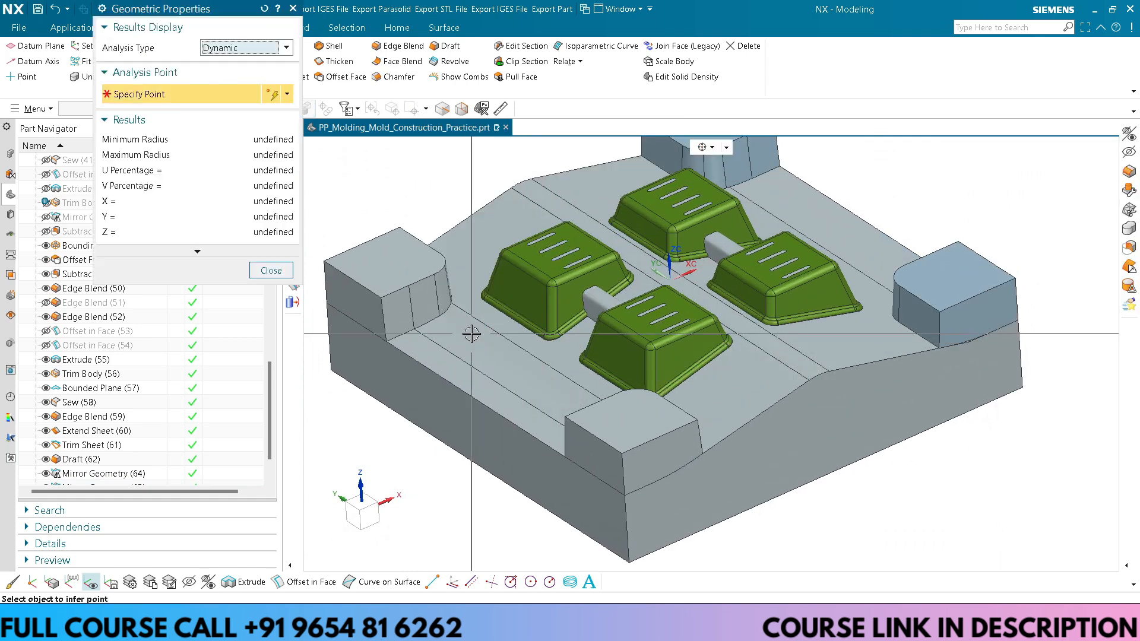
key(Escape)
Step: Apply a tangent circular Edge Blend to the core's parting-surface edge running between the two positive-X corner blocks
scroll(472, 334, down, 2)
key(b)
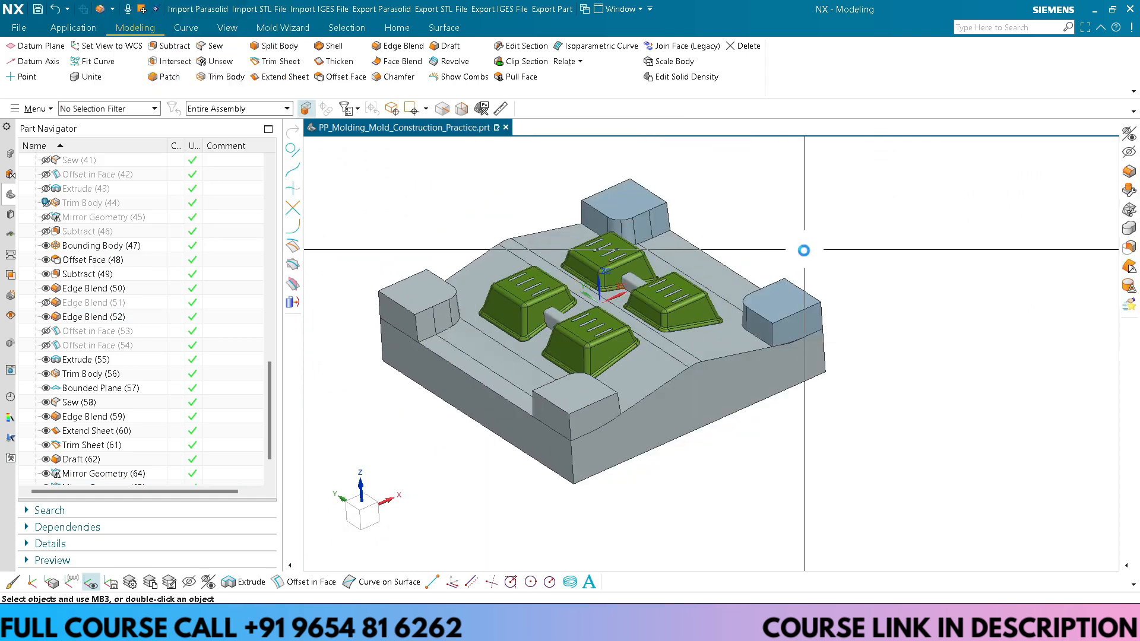
scroll(725, 292, up, 1)
click(720, 302)
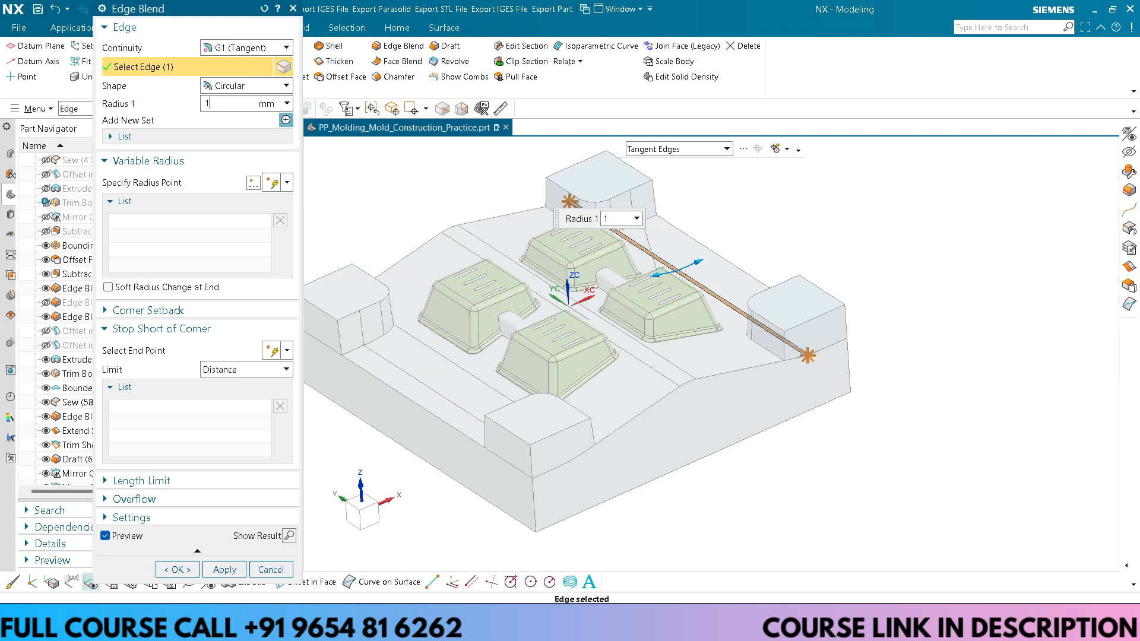
middle_click(820, 226)
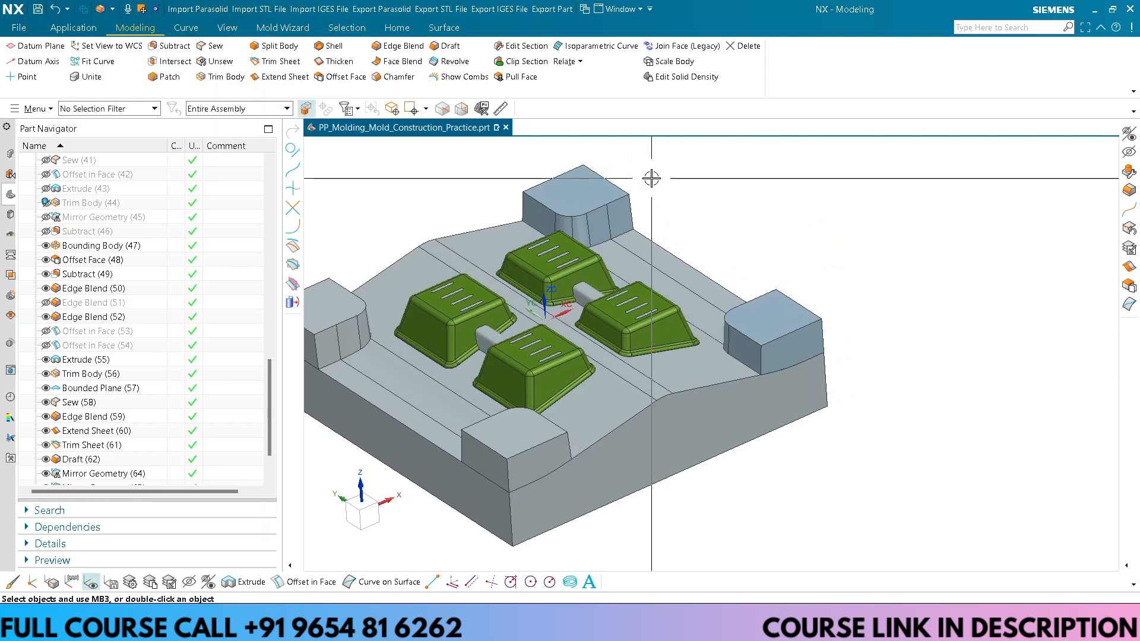
Step: Patch the two positive-X corner blocks into the core body with 0.010 mm tolerance
shift+middle_drag(651, 178, 694, 210)
click(471, 429)
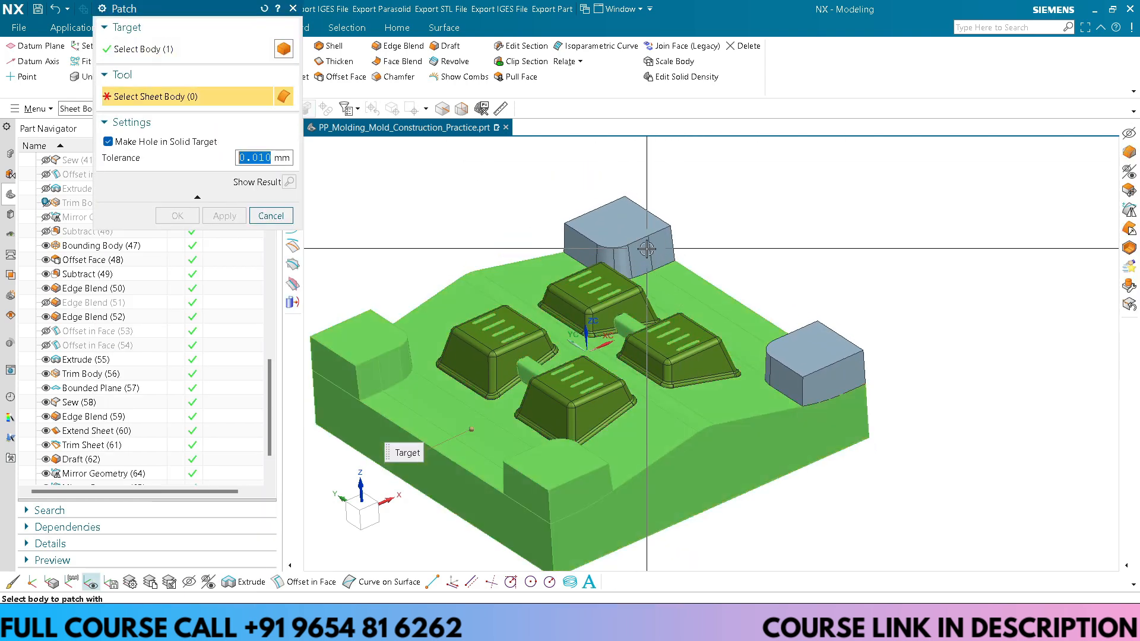
click(620, 234)
middle_click(582, 178)
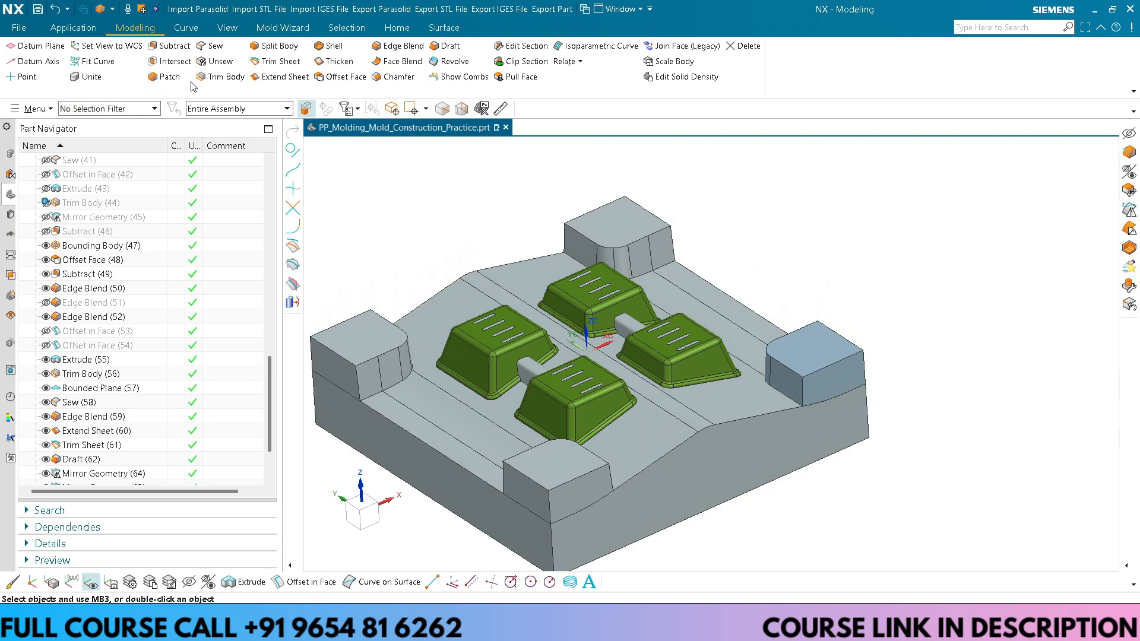
click(169, 77)
click(475, 505)
click(824, 351)
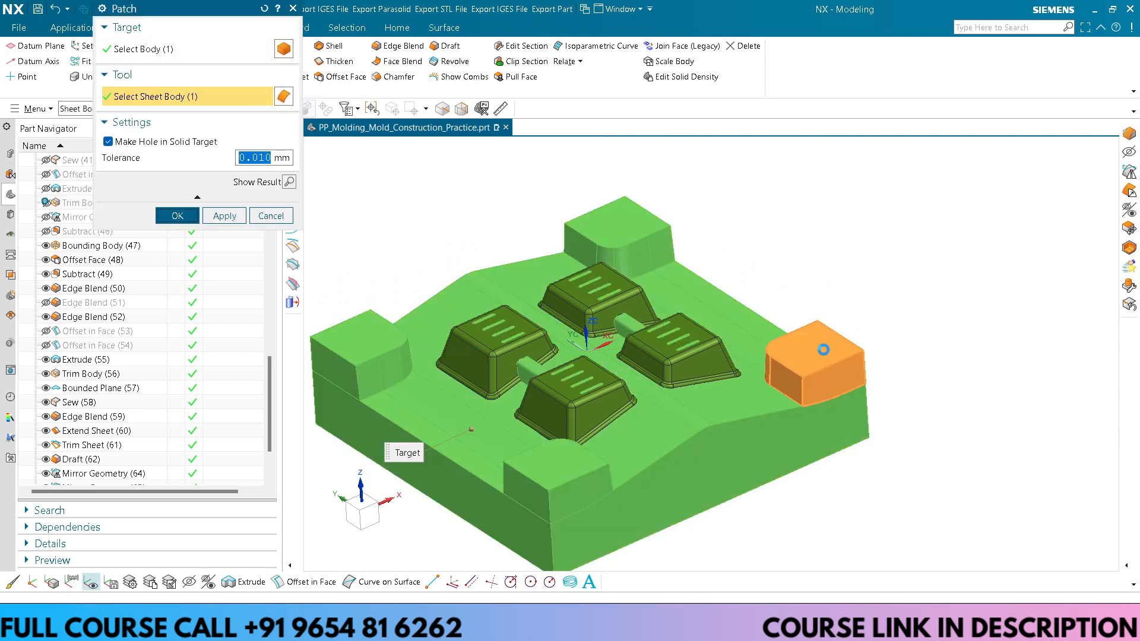
middle_click(832, 345)
Step: Bring the hidden translucent cavity block back on display together with the core
key(ctrl+shift+b)
scroll(845, 321, down, 3)
mouse_move(845, 320)
middle_down()
mouse_move(845, 301)
mouse_move(838, 333)
middle_up()
key(ctrl+b)
click(817, 305)
middle_click(838, 305)
key(ctrl+shift+b)
scroll(554, 383, up, 3)
middle_drag(554, 383, 547, 330)
scroll(558, 356, up, 2)
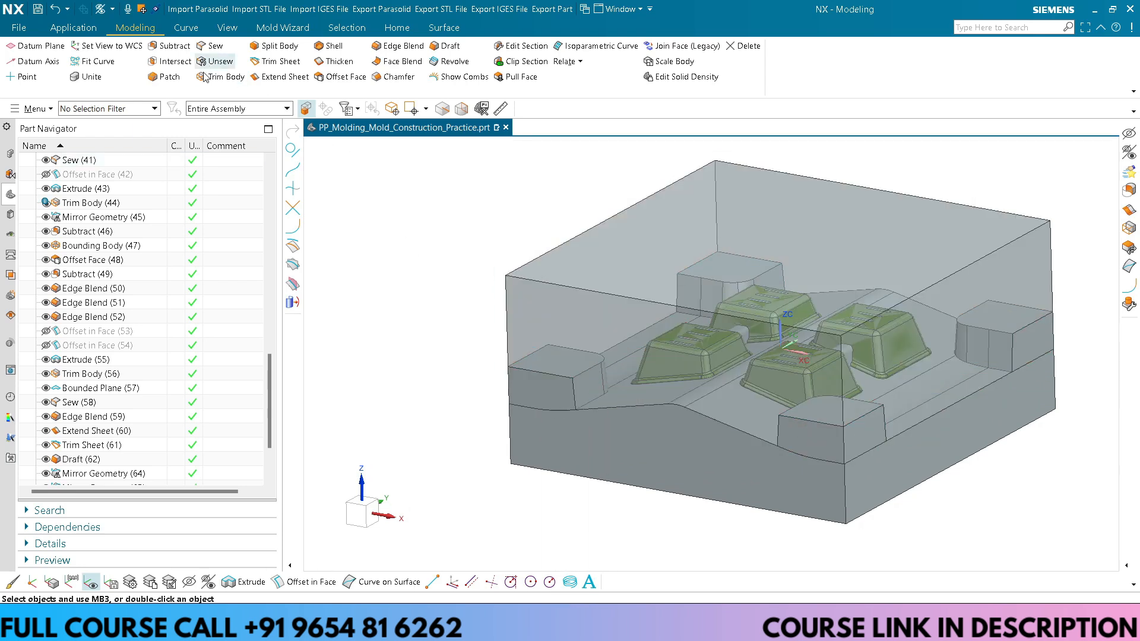
Step: Subtract the core from the translucent cavity block, keeping the core as the tool body
click(664, 234)
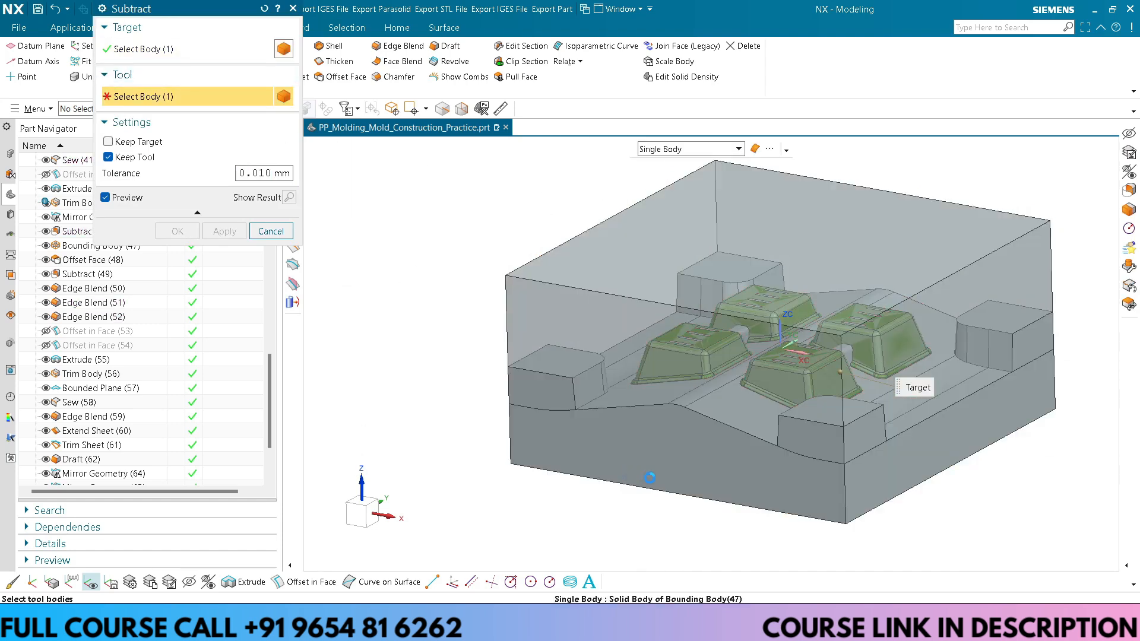
click(697, 460)
click(179, 232)
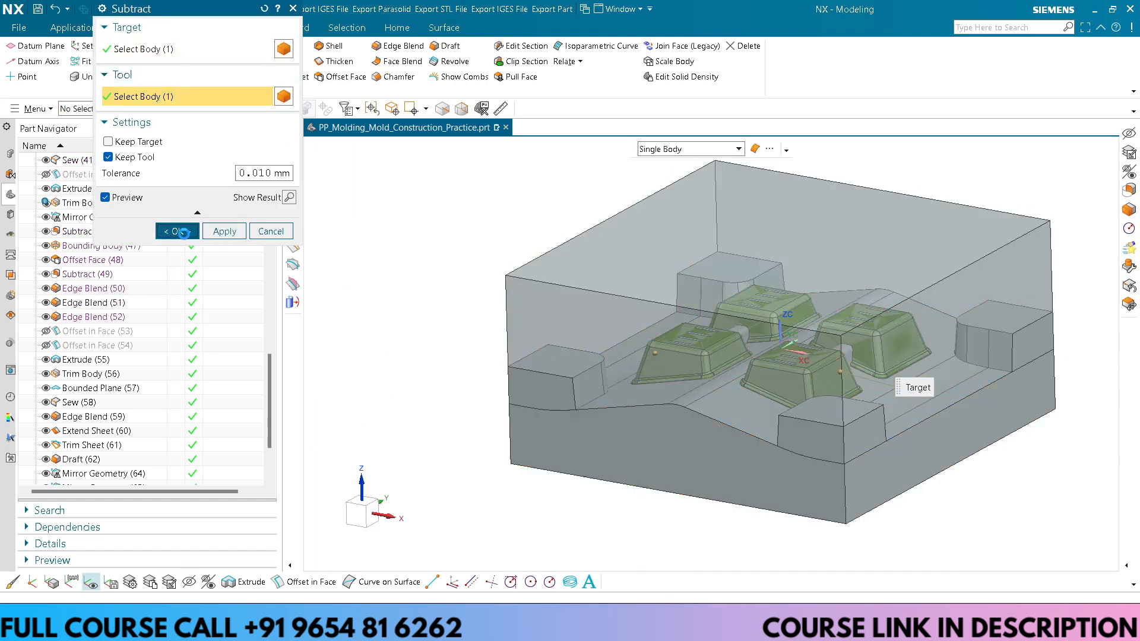
scroll(440, 329, down, 1)
Step: Hide the cavity block so that the core and its corner blocks are exposed
key(ctrl+j)
click(612, 278)
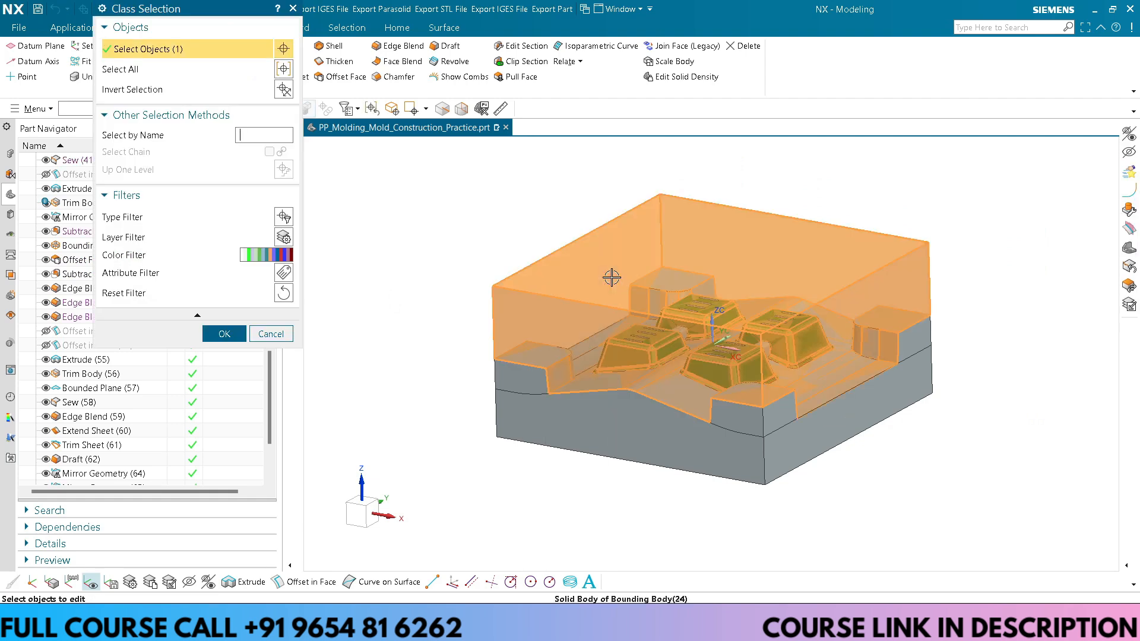
middle_click(480, 318)
key(ctrl+b)
click(568, 273)
middle_click(438, 300)
middle_drag(438, 300, 476, 328)
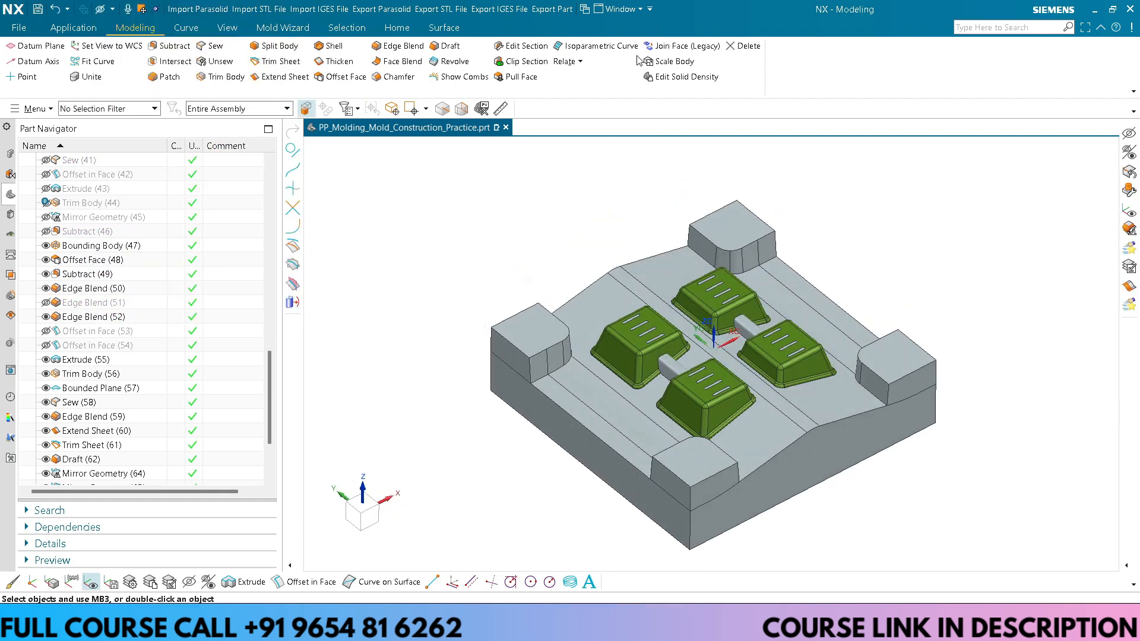
Step: Join the core body's split faces with Join Face (Legacy) to merge the corner blocks' outer walls with the base
click(664, 47)
click(158, 26)
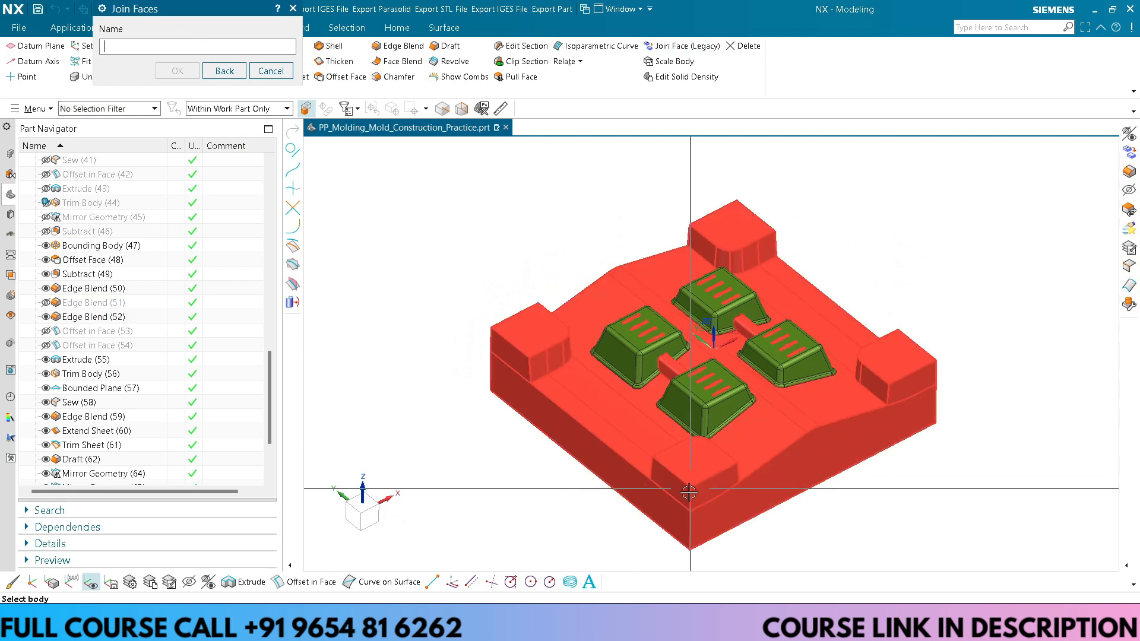
scroll(660, 502, up, 3)
scroll(660, 502, down, 2)
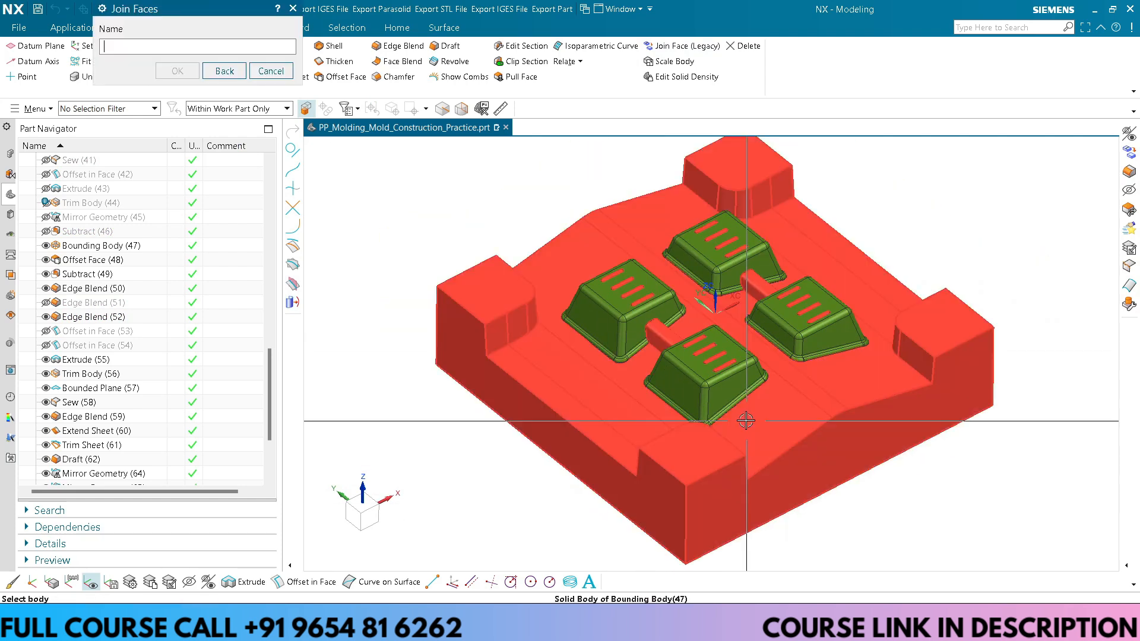
key(Escape)
scroll(630, 464, down, 2)
Step: Inspect the cavity's corner pockets from its parting side and display the cavity together with the core
key(ctrl+shift+b)
middle_drag(620, 459, 590, 342)
scroll(599, 334, up, 2)
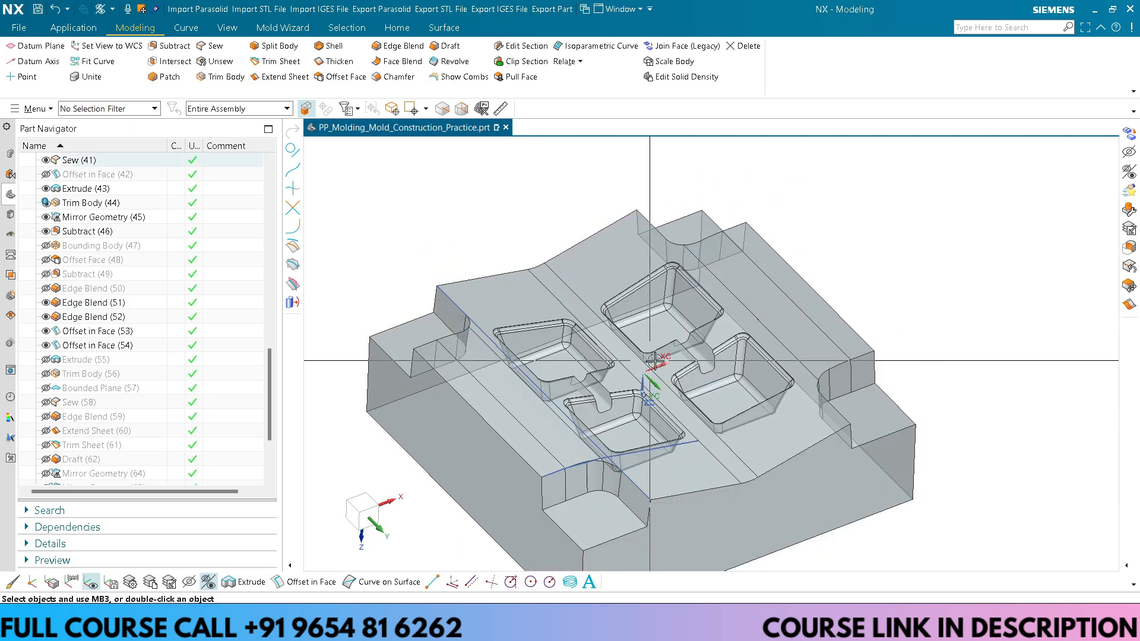
scroll(656, 360, down, 1)
click(757, 339)
key(ctrl+b)
key(ctrl+shift+b)
Step: Check in front view how the drafted corner blocks and the parting line of core and cavity meet
middle_drag(790, 275, 796, 398)
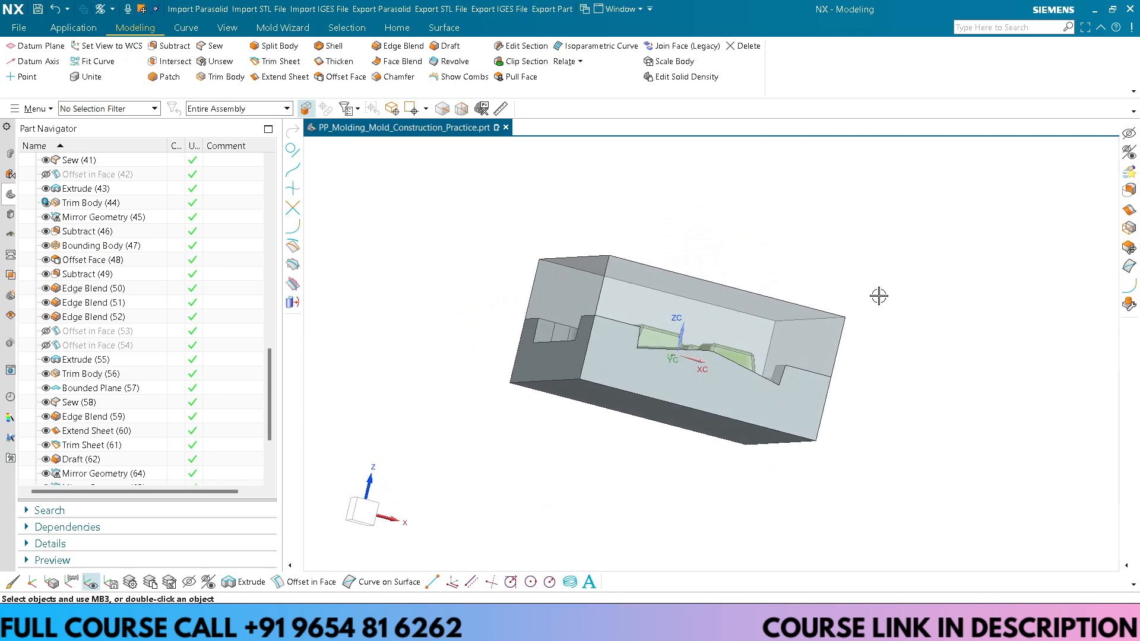
key(ctrl+alt+f)
scroll(653, 339, up, 4)
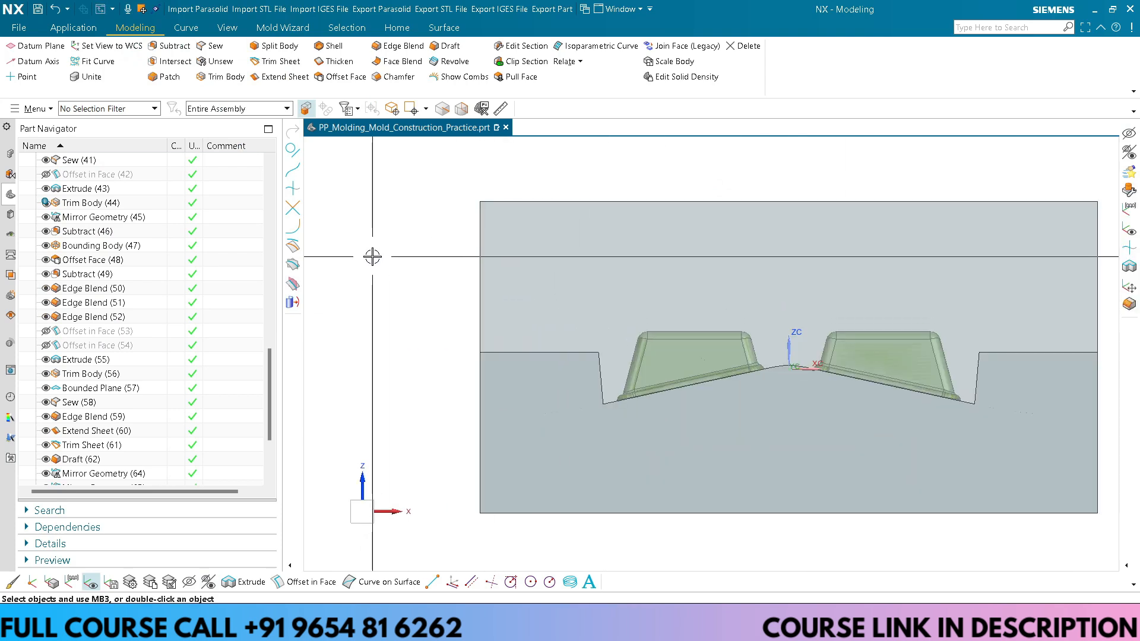
scroll(594, 365, down, 1)
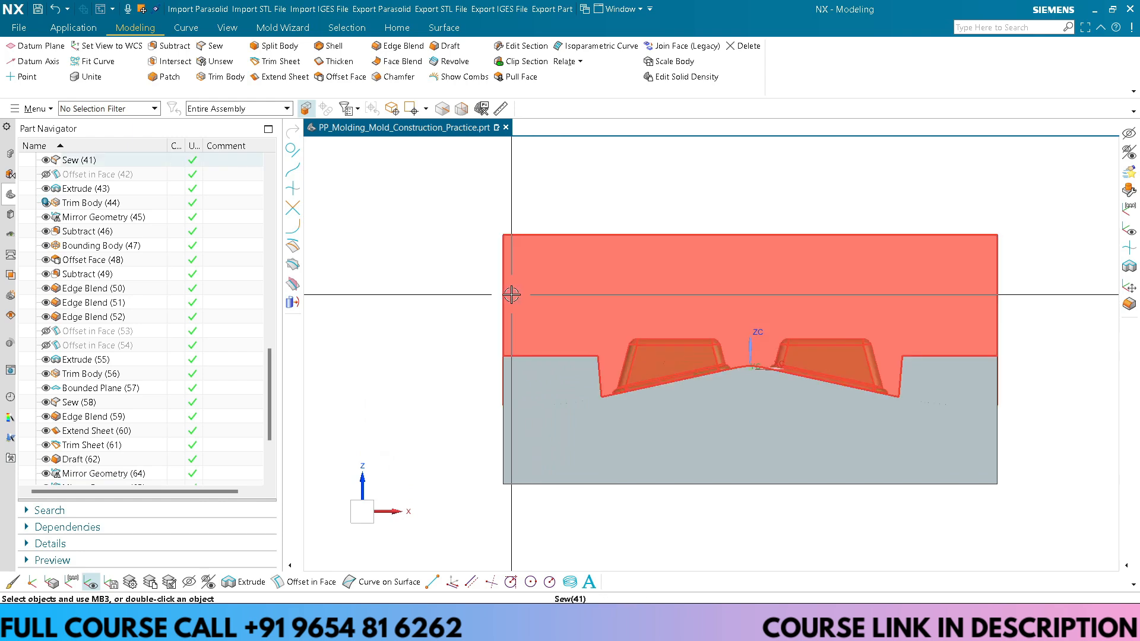
scroll(599, 395, up, 5)
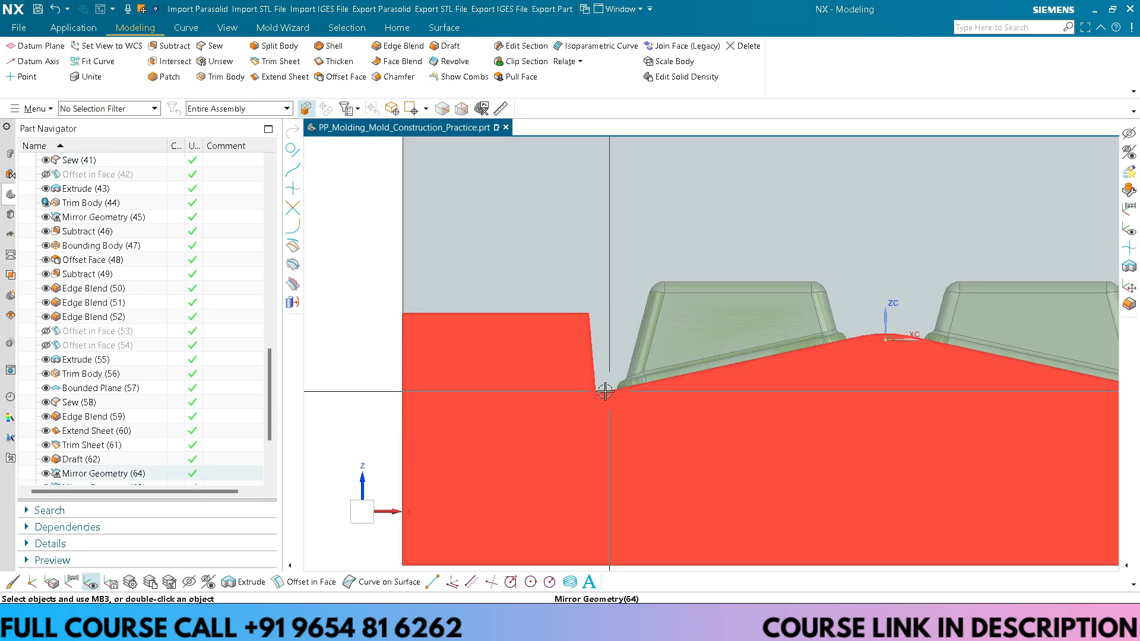
scroll(587, 337, down, 5)
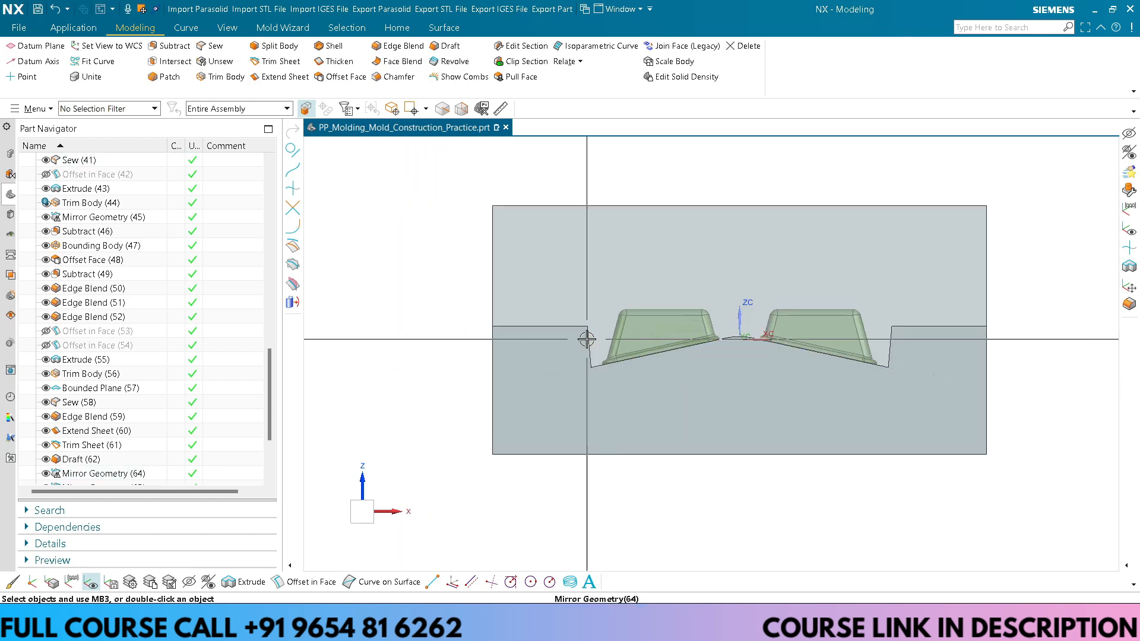